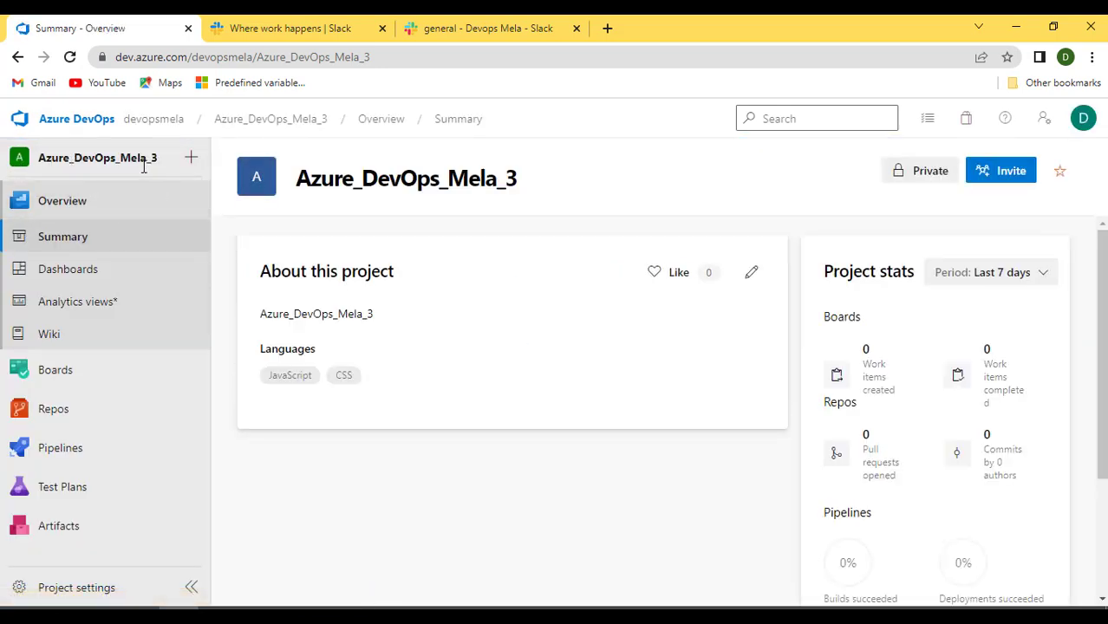
# Open the "Coding and testing of Auth Page" user story from the Boards work items and examine its Planning, Description and Acceptance Criteria sections
pyautogui.click(55, 371)
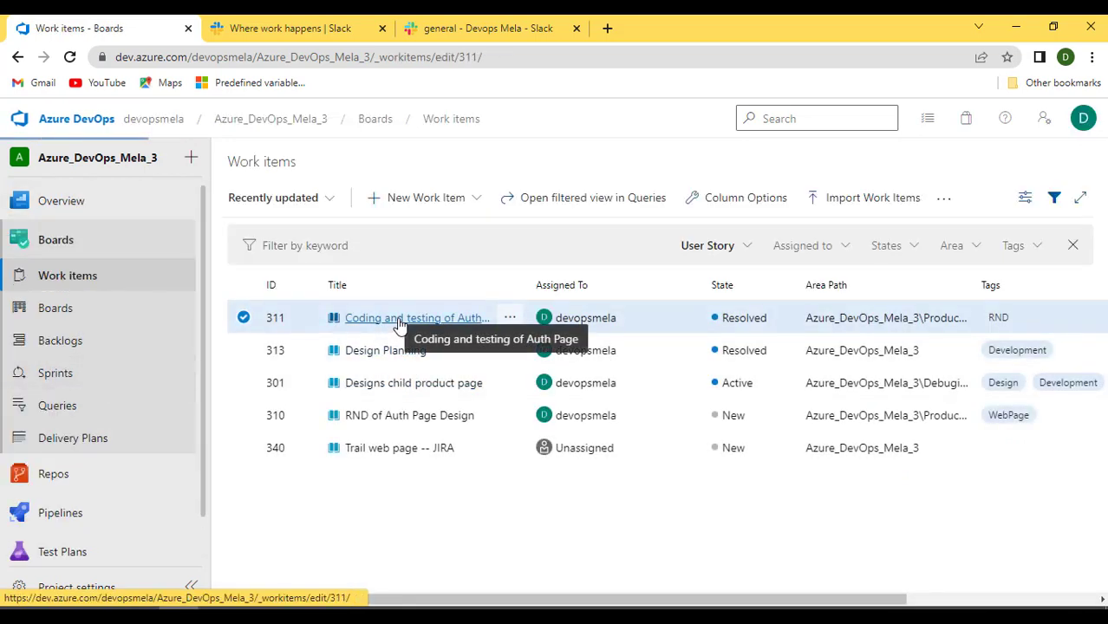
pyautogui.click(400, 319)
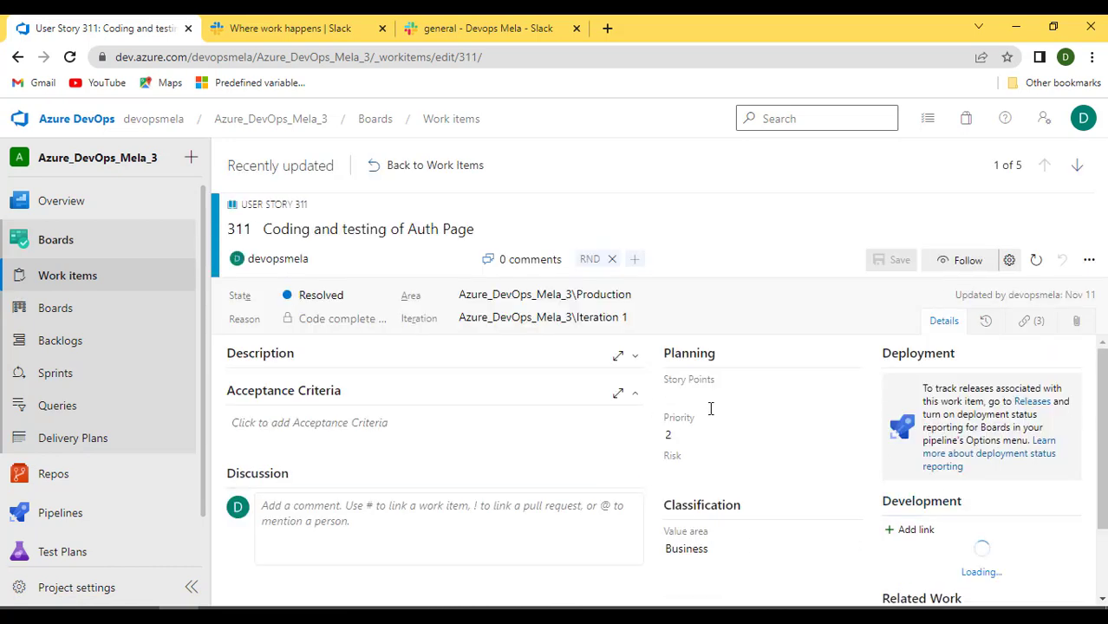
pyautogui.click(706, 356)
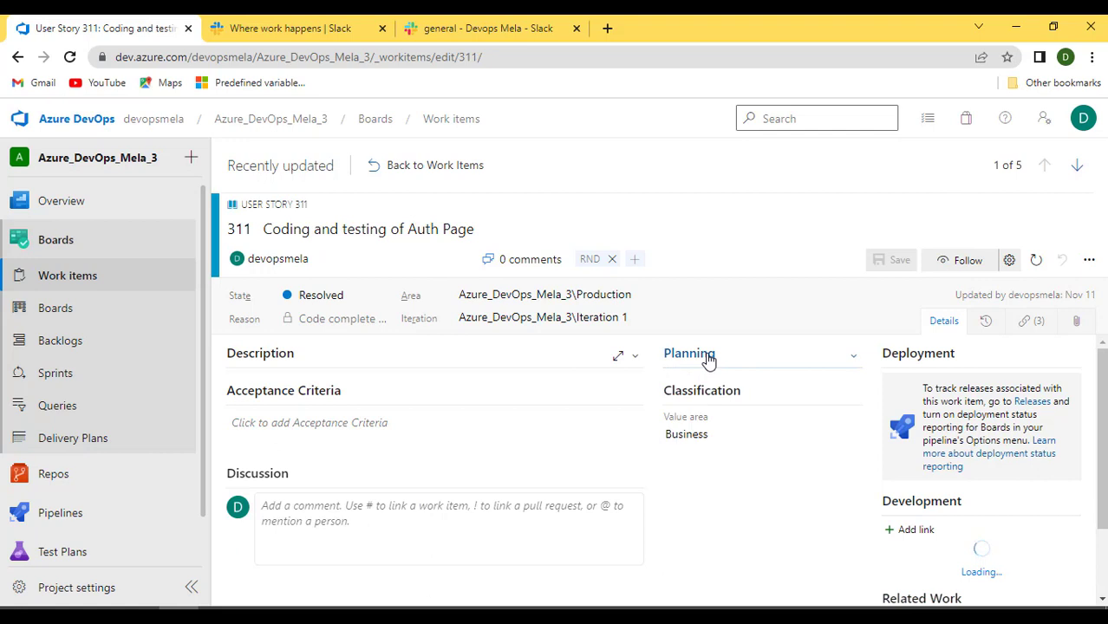
pyautogui.click(706, 356)
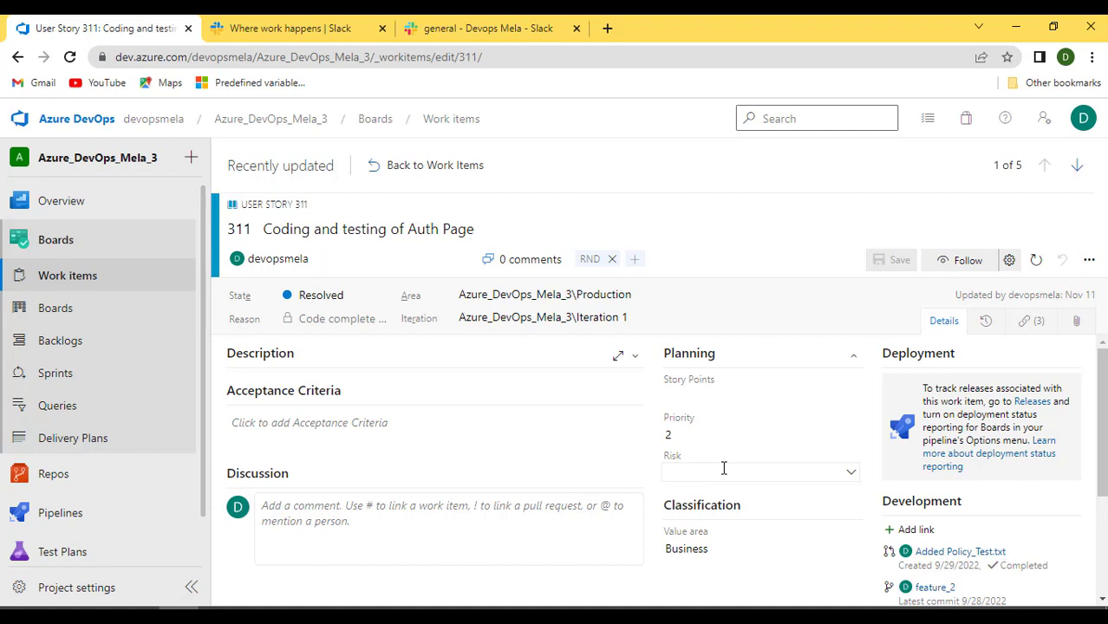
pyautogui.click(361, 369)
pyautogui.click(358, 366)
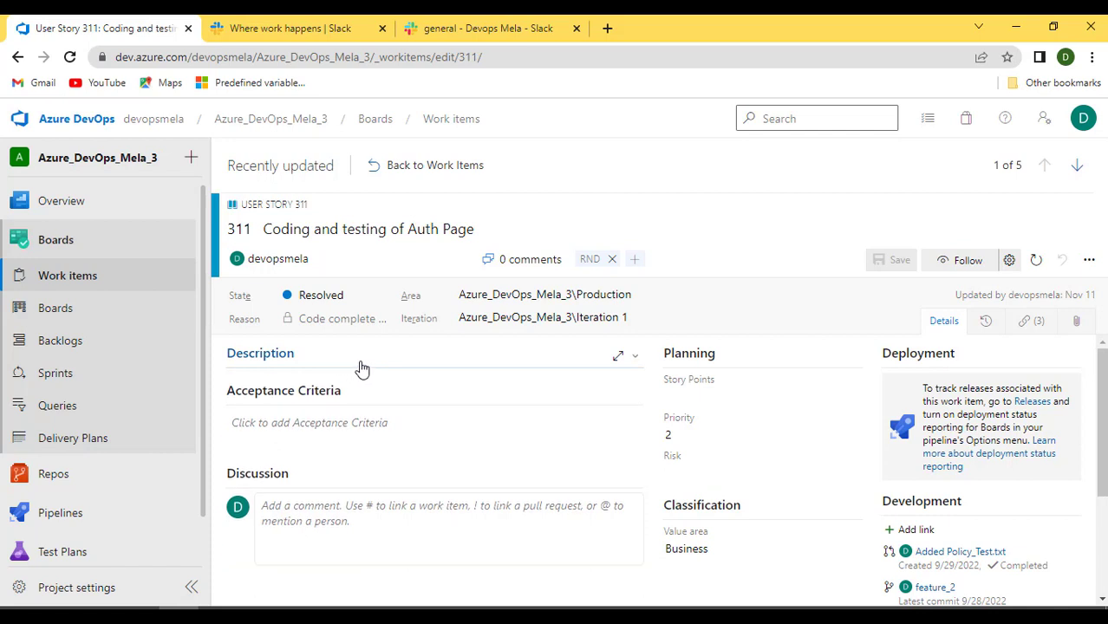
pyautogui.click(378, 401)
pyautogui.click(378, 364)
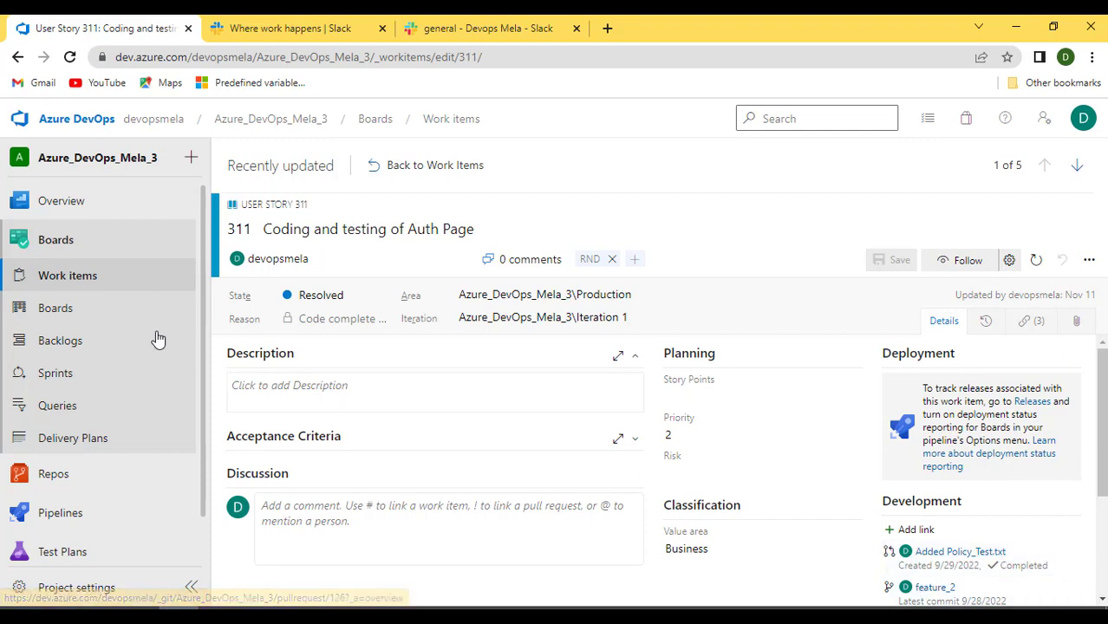
# Return to the work items list and review the work item types available for a new item
pyautogui.click(67, 278)
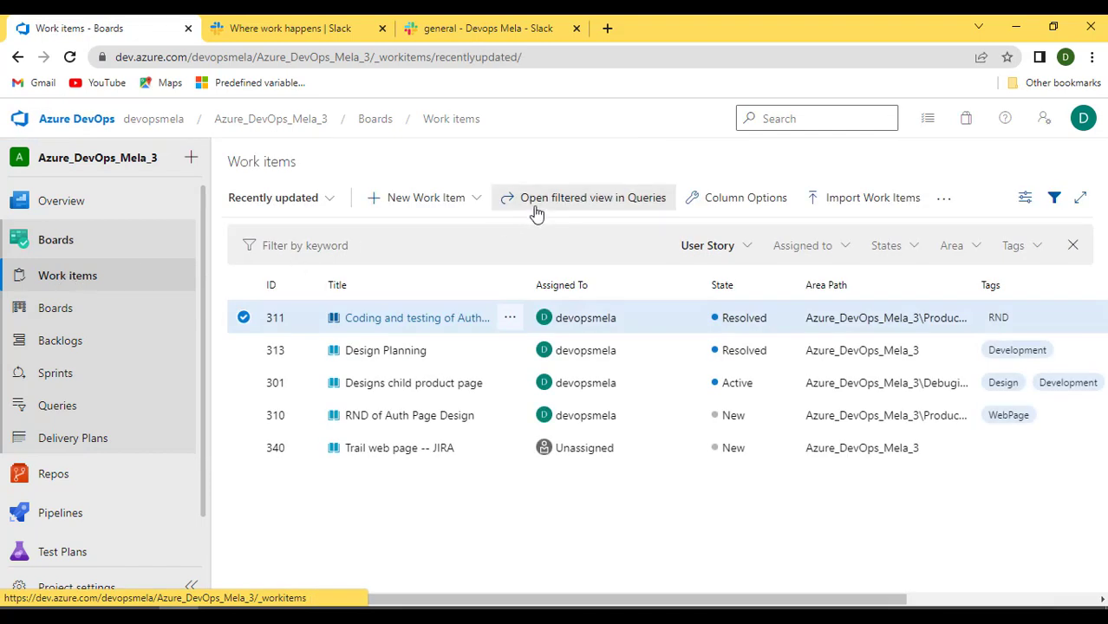
pyautogui.click(465, 198)
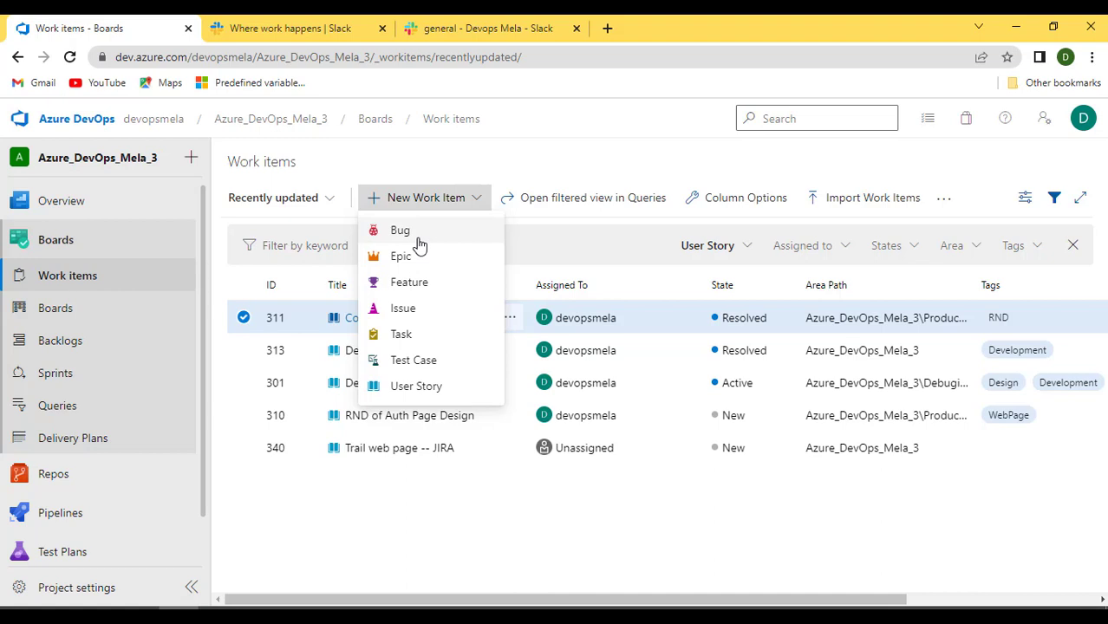
pyautogui.click(369, 557)
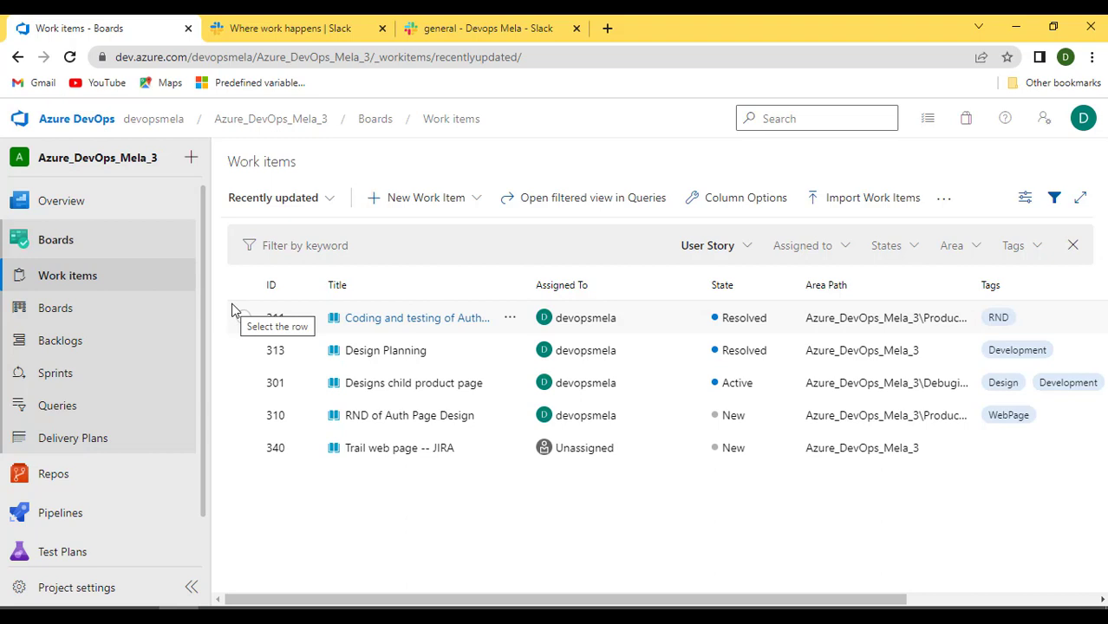
# Go to the Process page in the devopsmela organization's settings
pyautogui.click(52, 123)
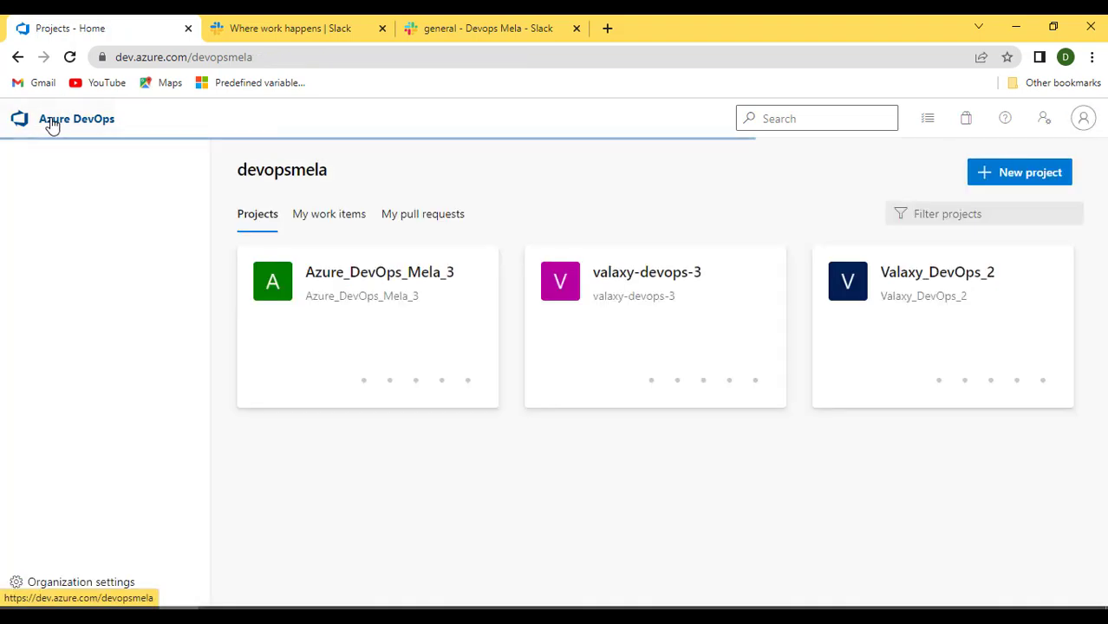
pyautogui.click(77, 587)
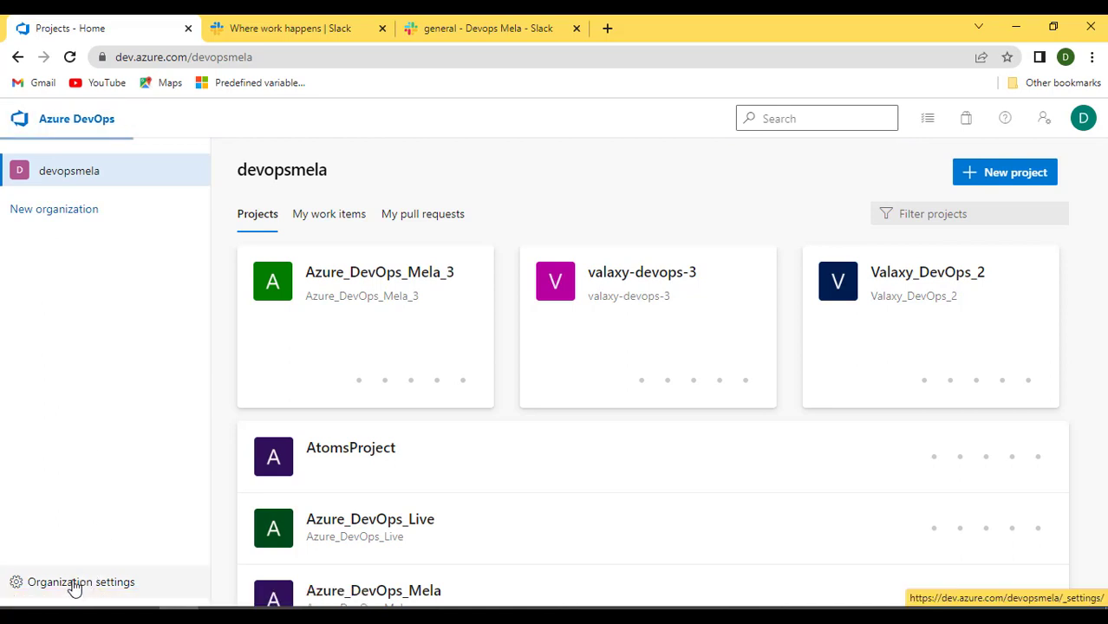
pyautogui.scroll(-4, 81, 319)
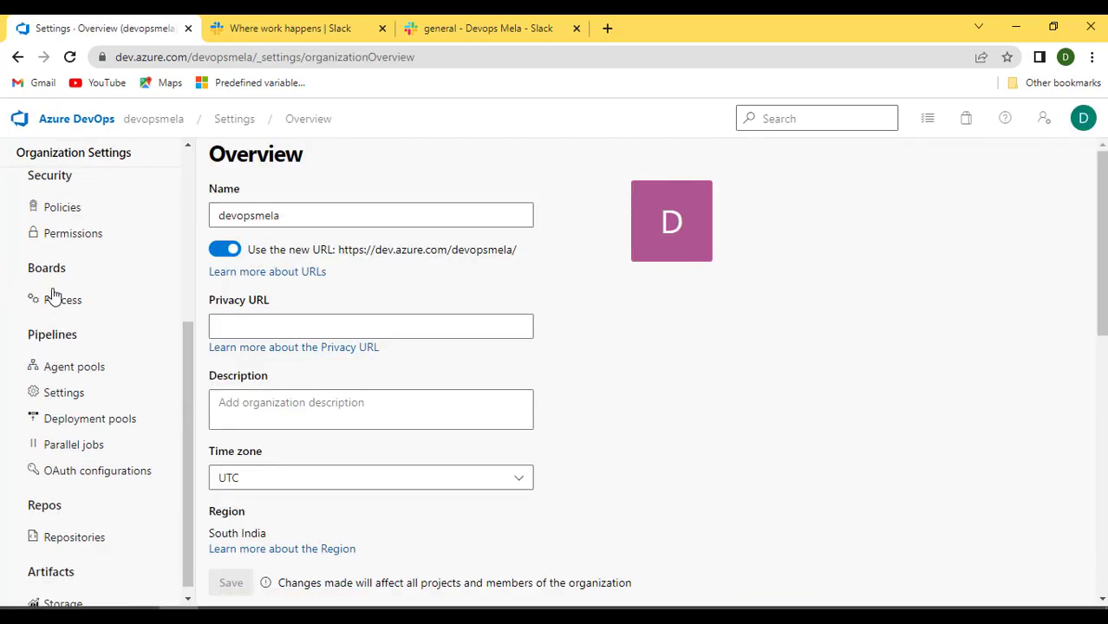
pyautogui.click(55, 301)
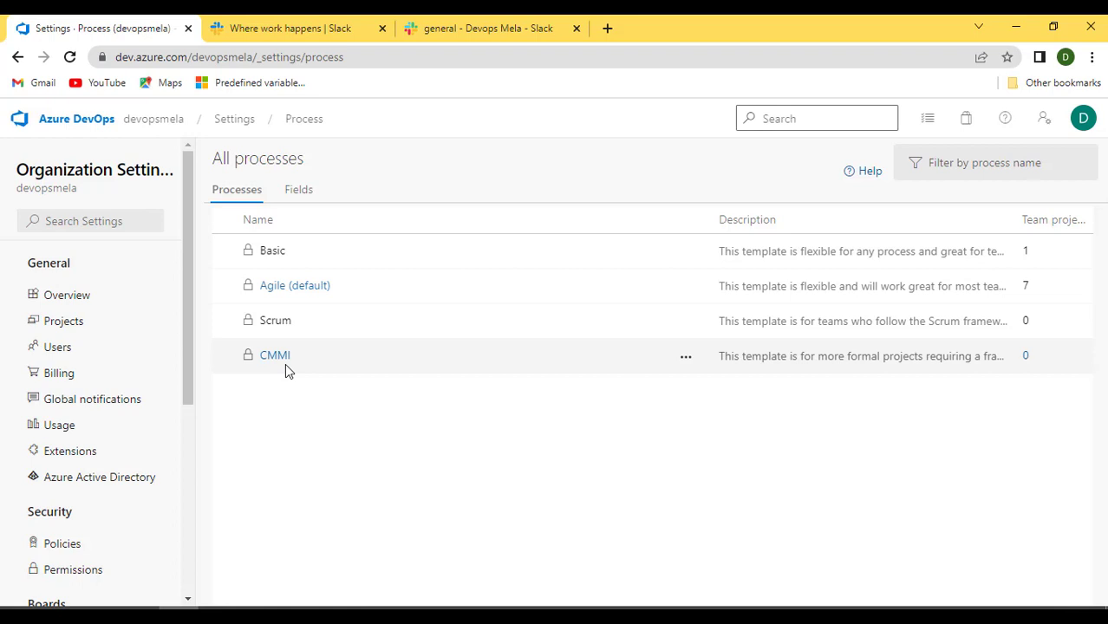
pyautogui.click(309, 293)
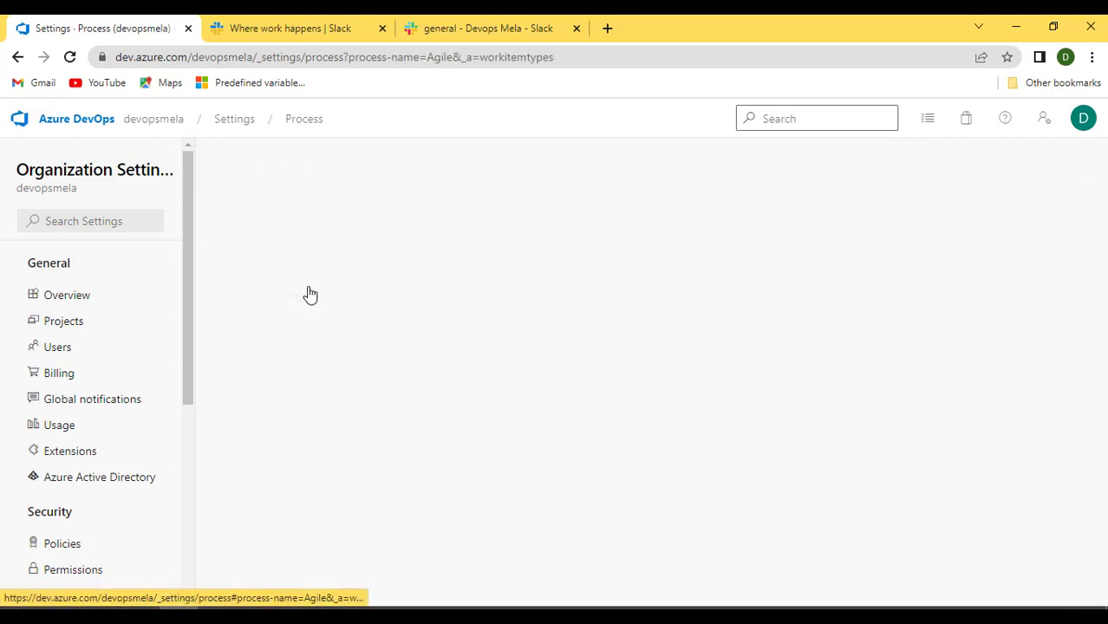
pyautogui.click(17, 57)
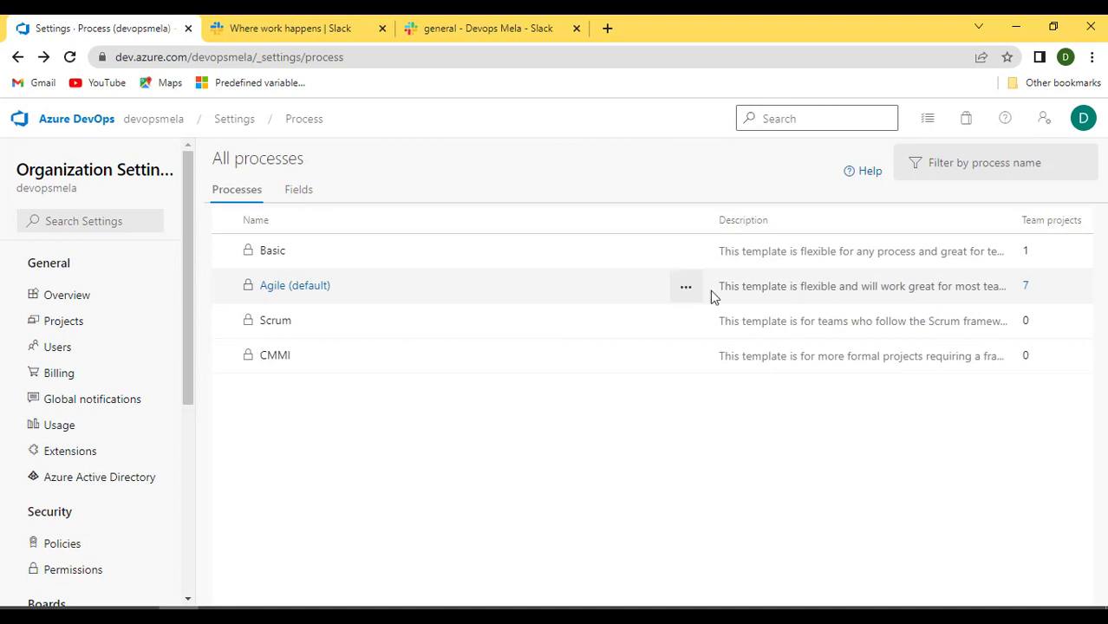
# Create an inherited process from Agile named "Agile Copy" with the description "Agile Copy"
pyautogui.click(685, 286)
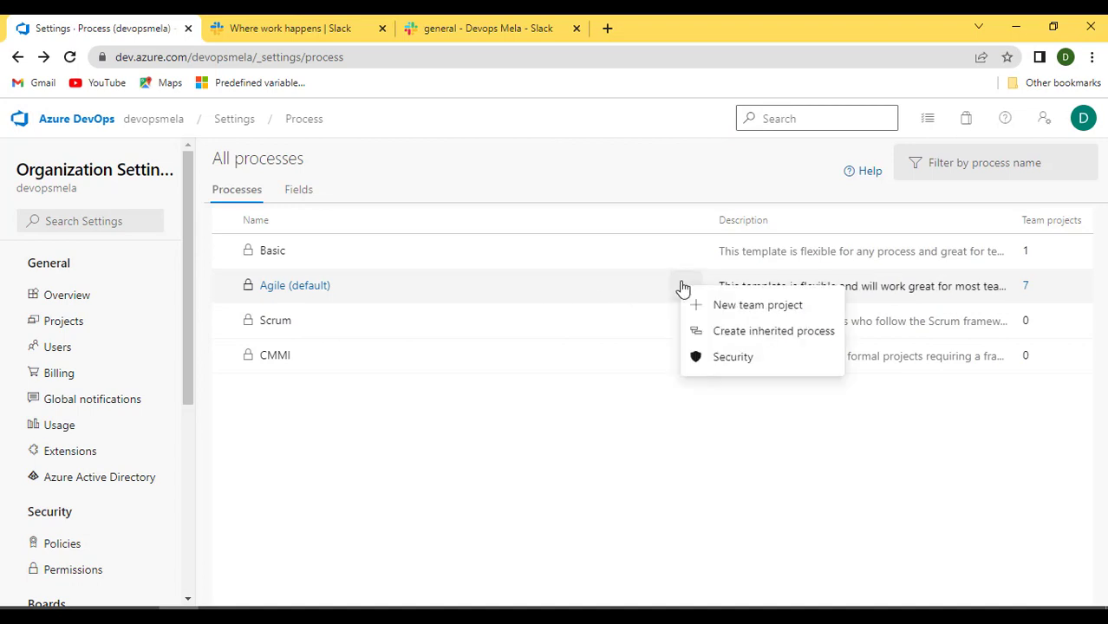
pyautogui.click(742, 339)
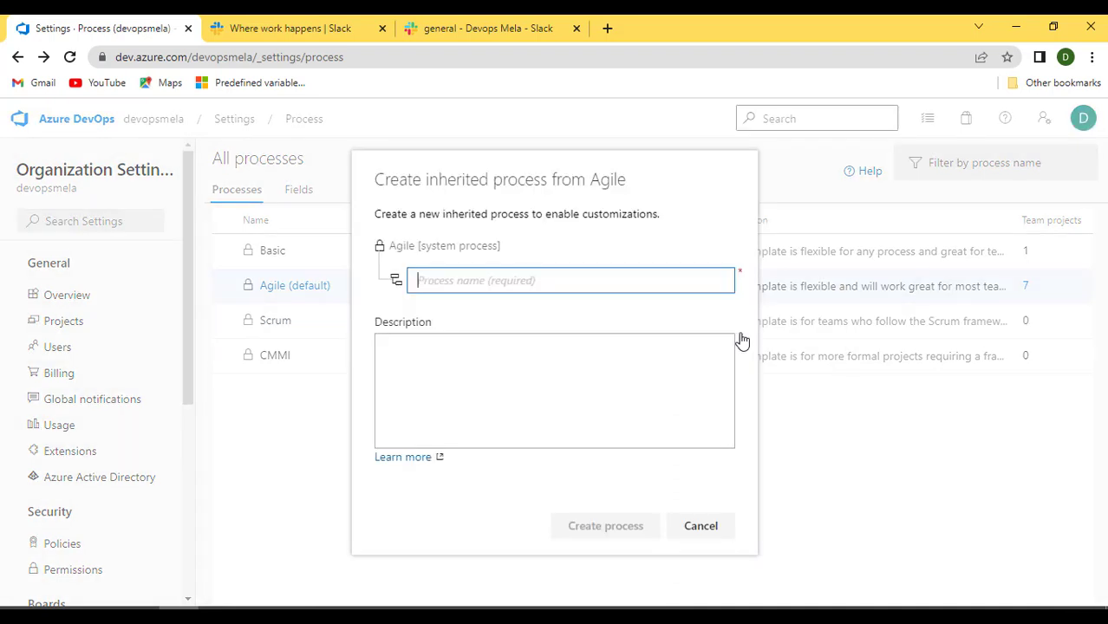
pyautogui.write('Agile')
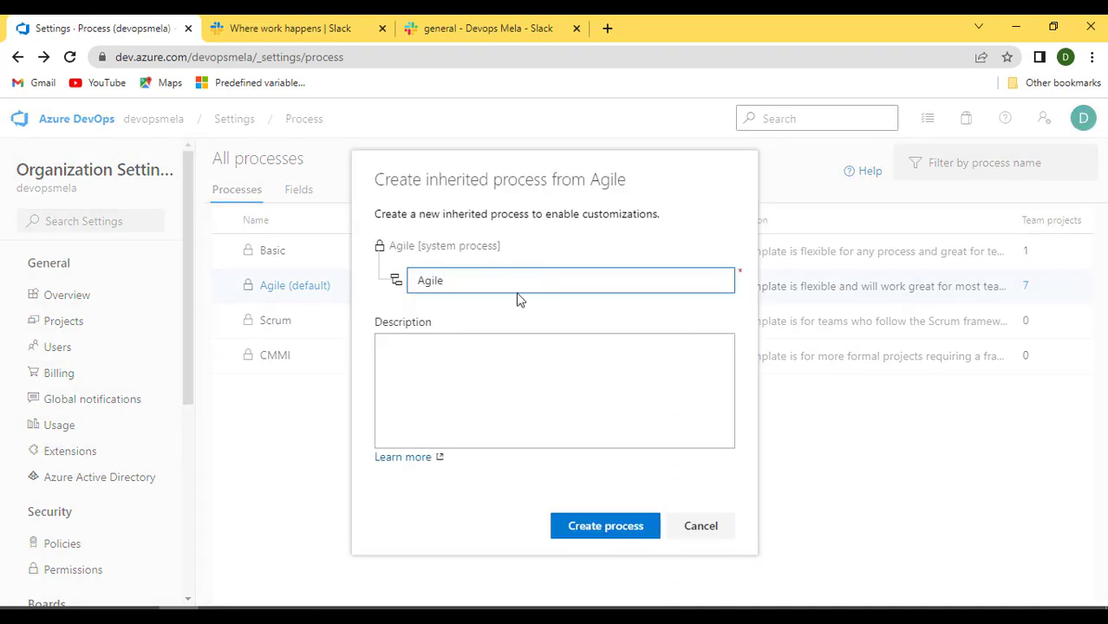
pyautogui.write(' COp')
pyautogui.hotkey('ctrl', 'a')
pyautogui.hotkey('ctrl', 'c')
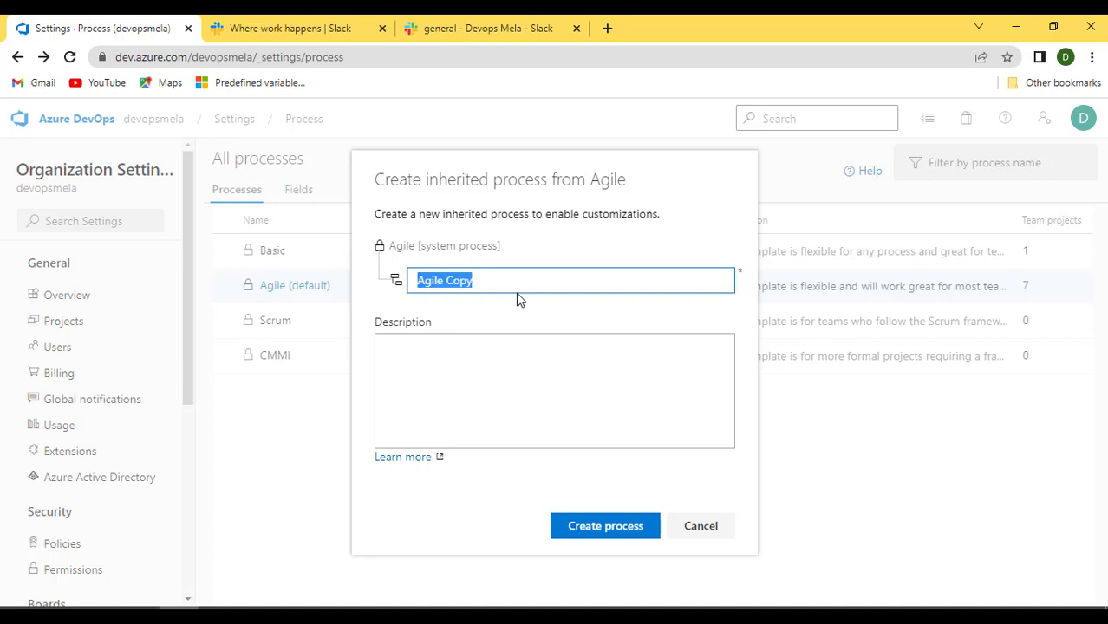
pyautogui.click(465, 366)
pyautogui.hotkey('ctrl', 'v')
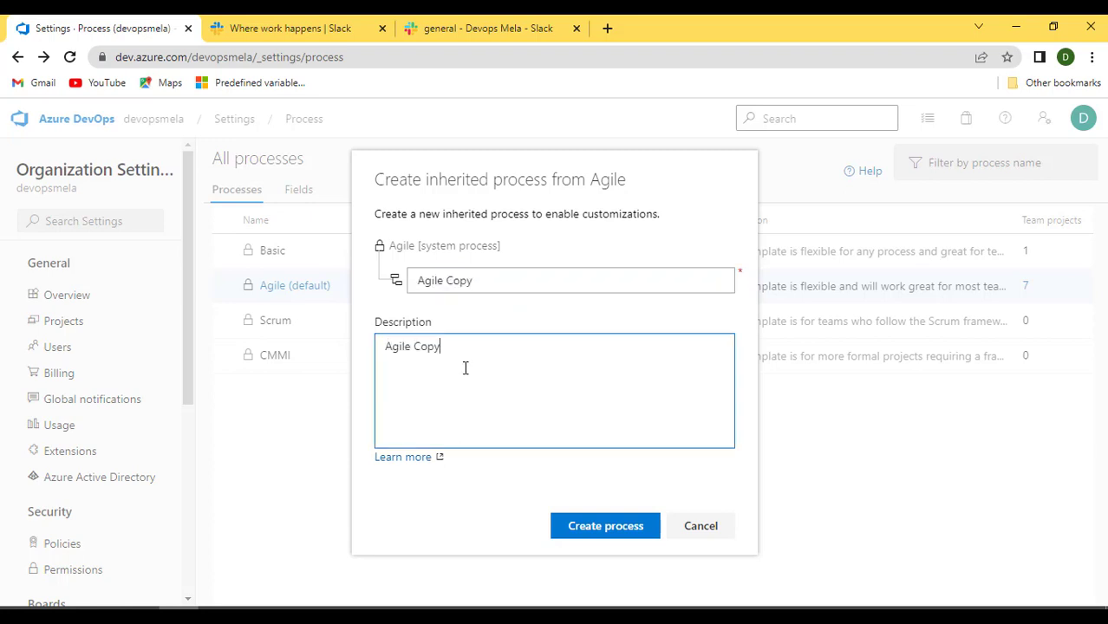
pyautogui.click(613, 528)
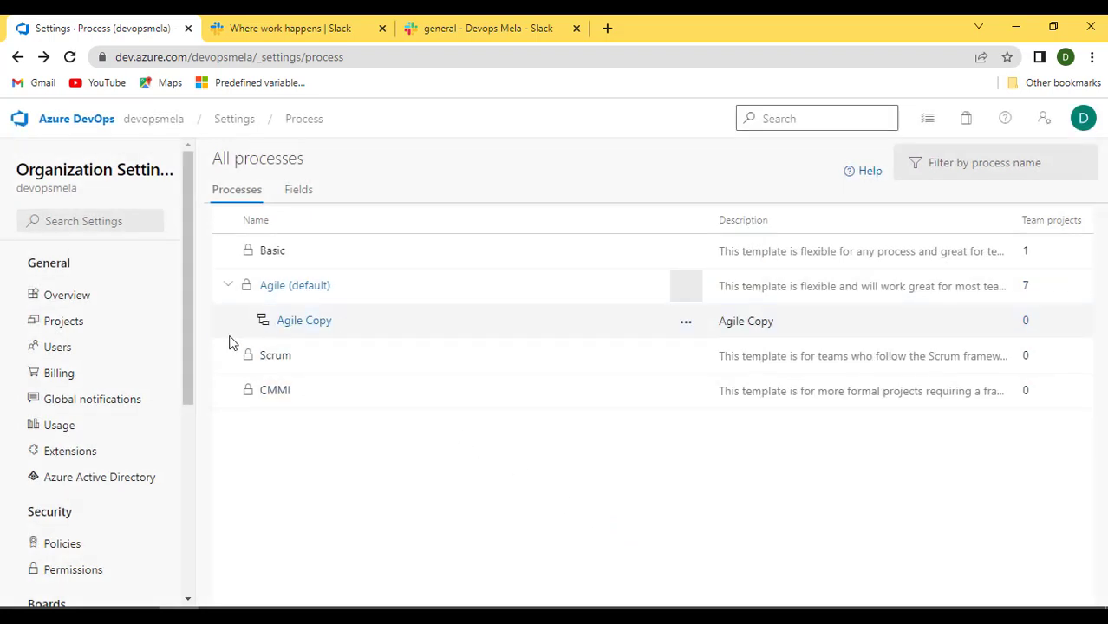
# Open the layout of the User Story work item type in the Agile Copy process
pyautogui.click(312, 330)
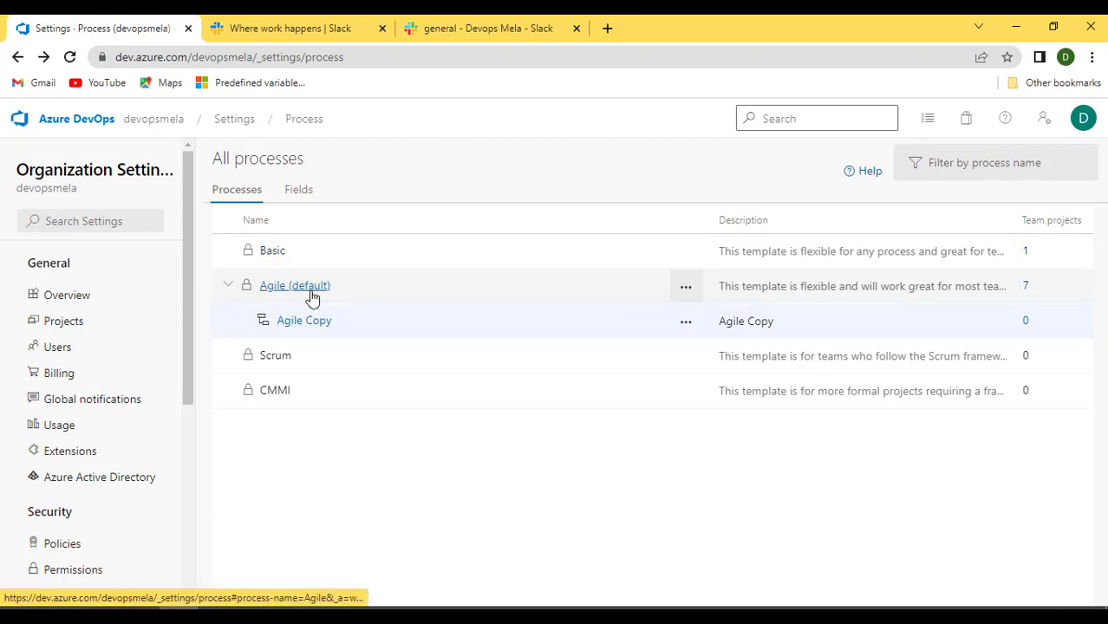
pyautogui.click(301, 324)
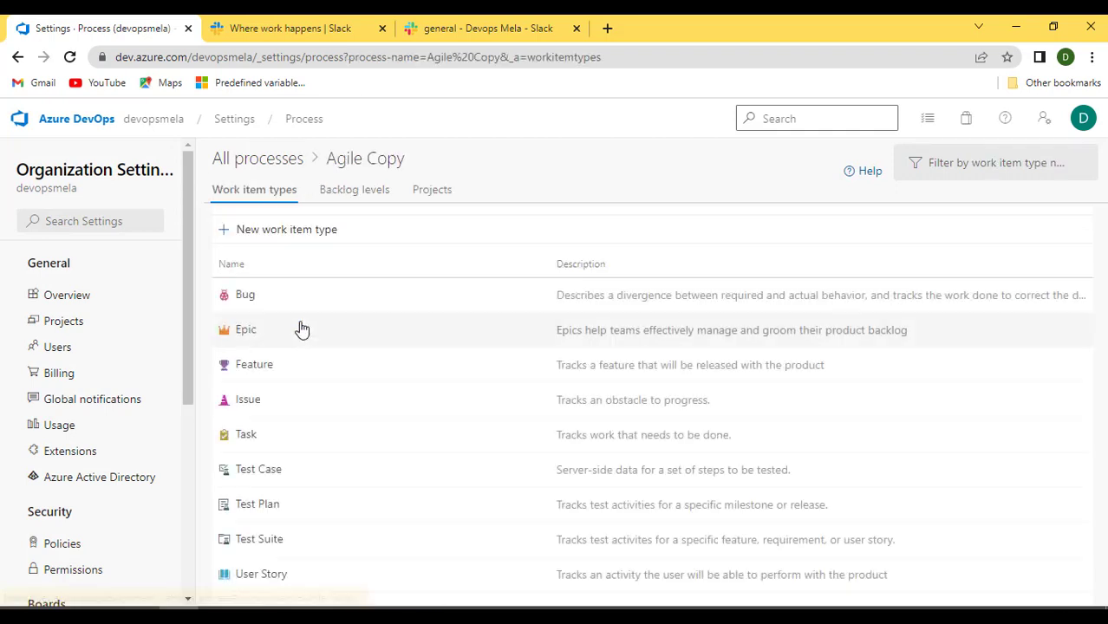
pyautogui.click(291, 235)
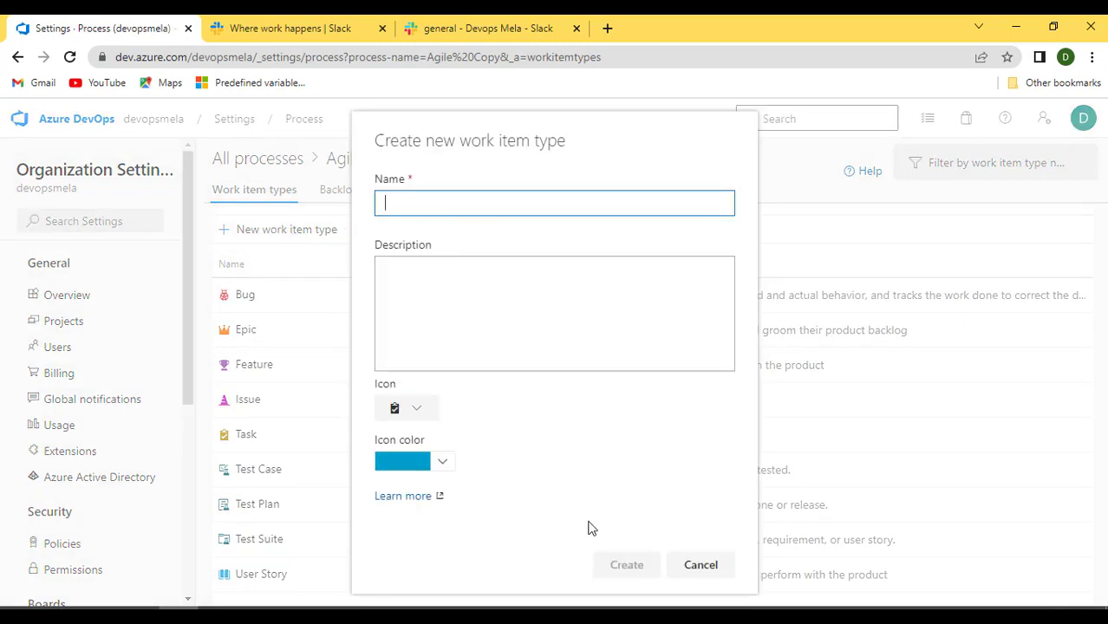
pyautogui.click(691, 565)
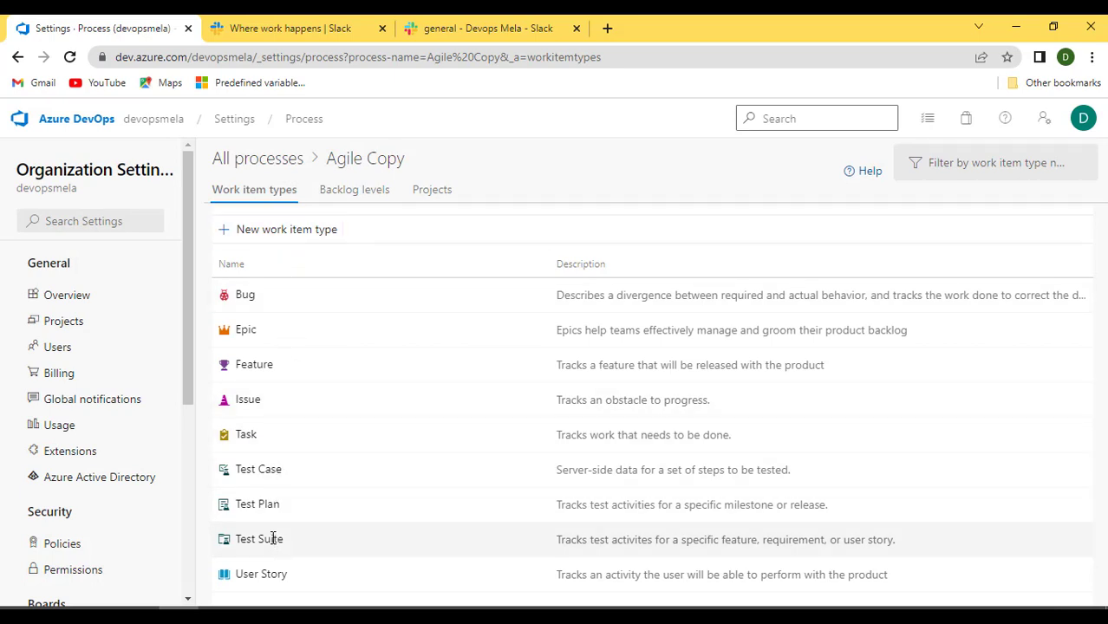
pyautogui.doubleClick(250, 574)
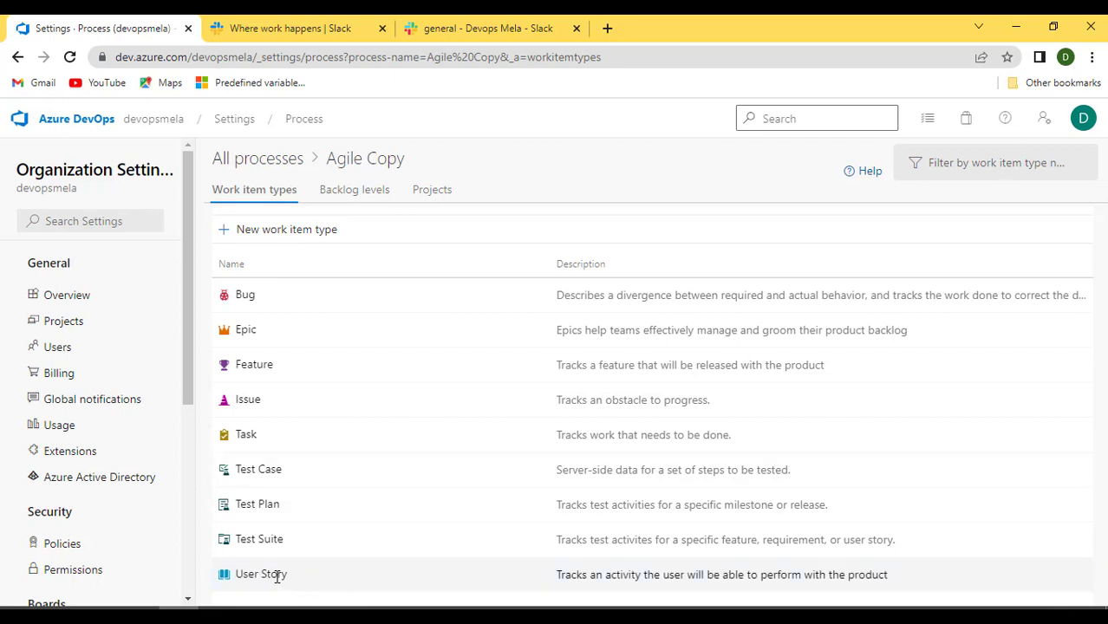
pyautogui.click(72, 58)
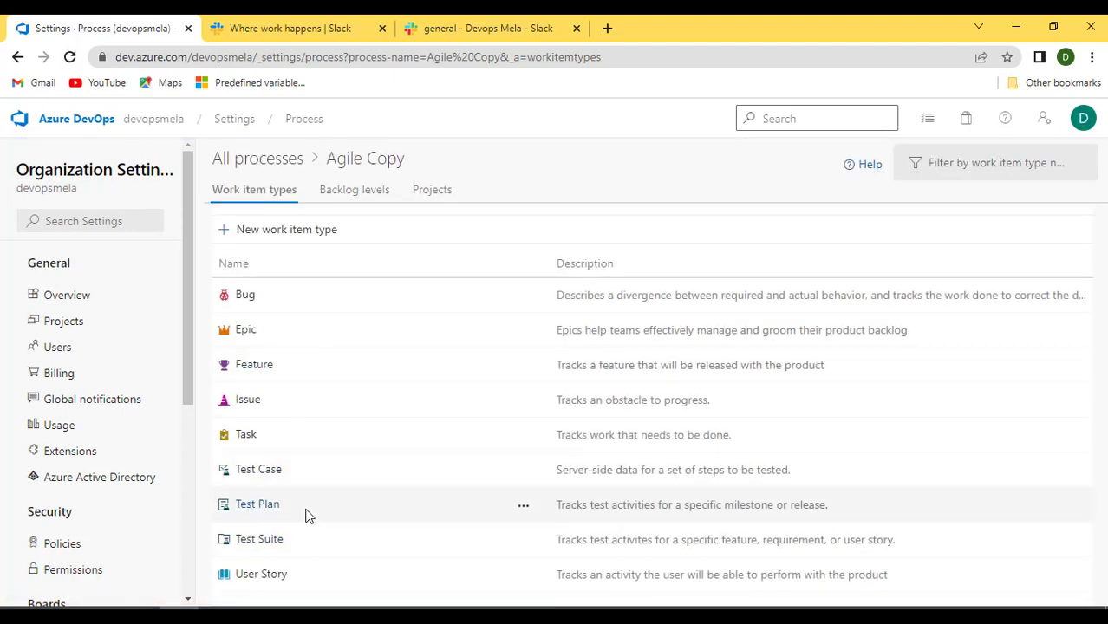
pyautogui.click(257, 577)
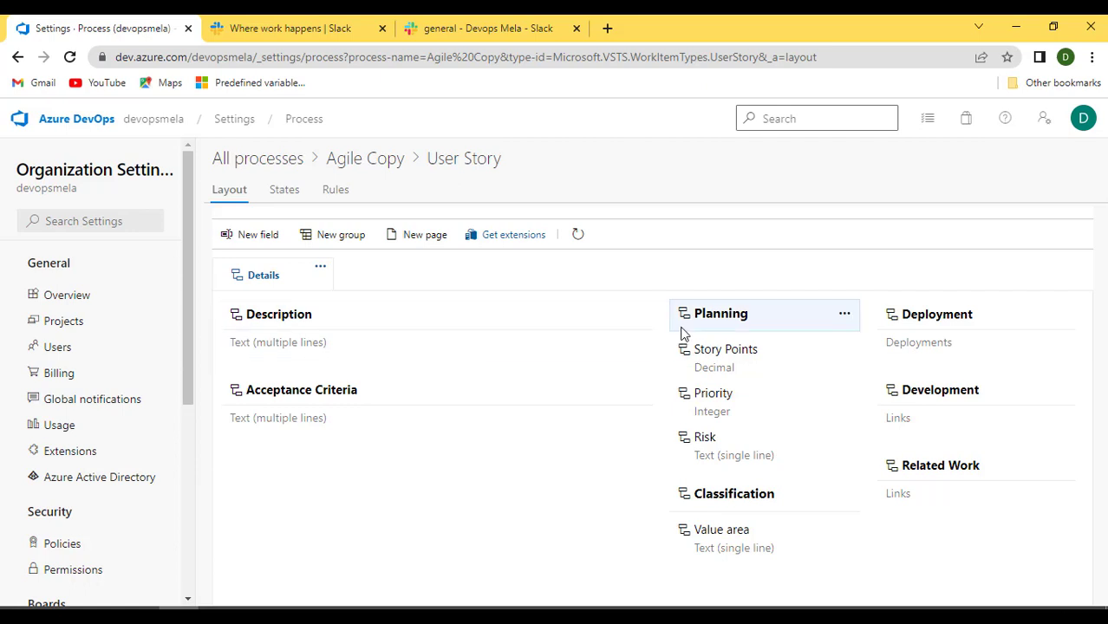
# Define a new field named "Current Release Date" of type Date/Time for the User Story's Planning group
pyautogui.click(844, 316)
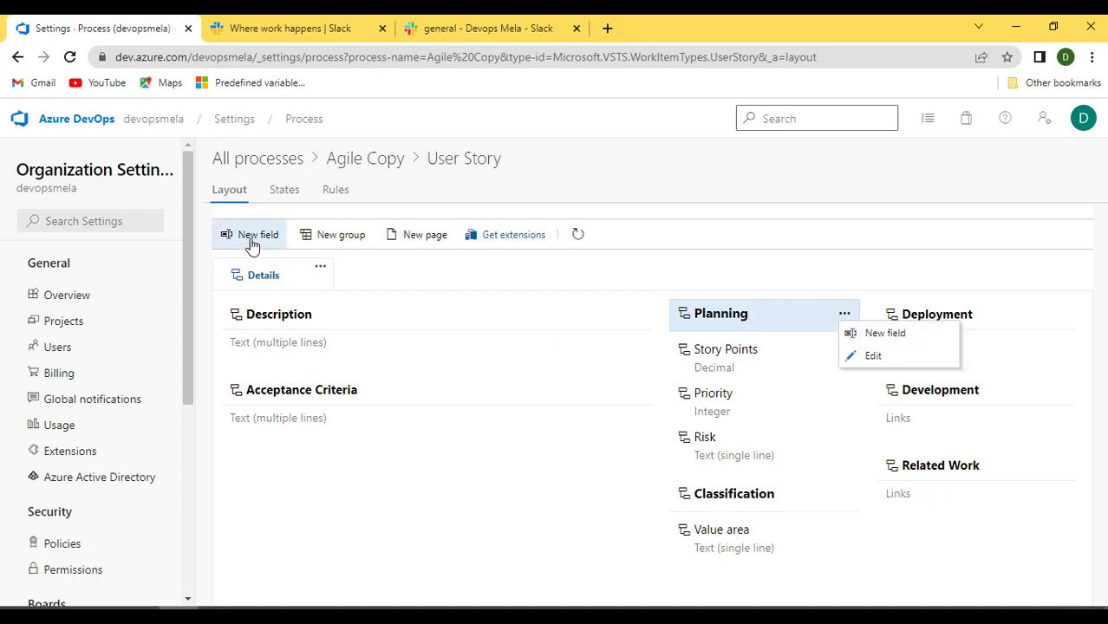
pyautogui.click(874, 344)
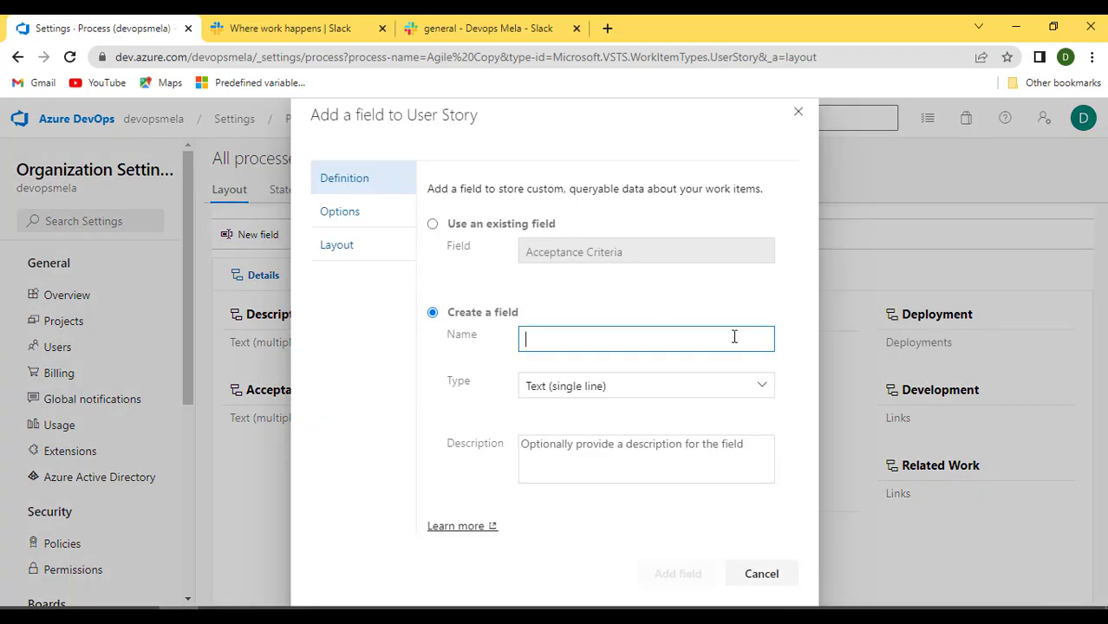
pyautogui.write('Current')
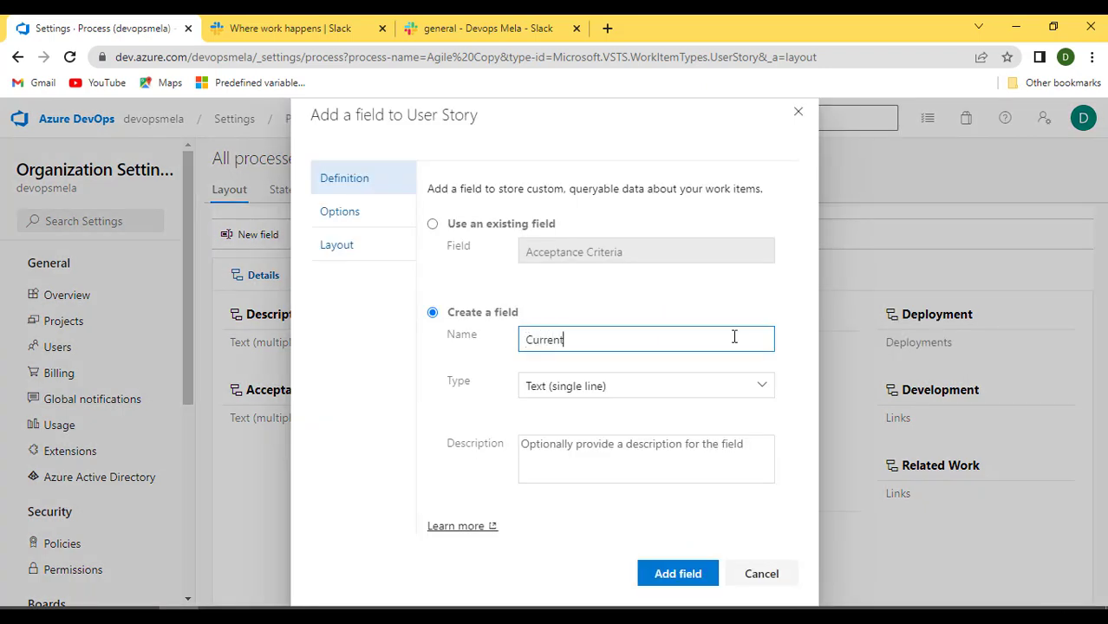
pyautogui.write(' Release Date')
pyautogui.click(698, 384)
pyautogui.click(761, 388)
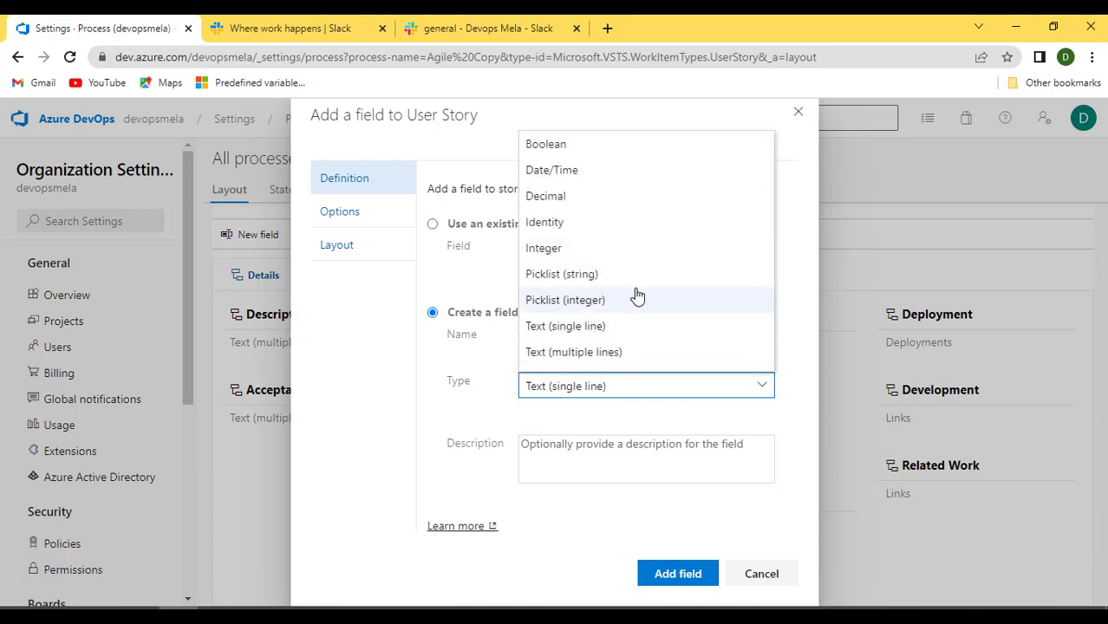
pyautogui.click(556, 172)
# Give the new field the description "Current Release Date" and add it to the User Story
pyautogui.click(586, 452)
pyautogui.moveTo(664, 345); pyautogui.dragTo(512, 345)
pyautogui.hotkey('ctrl', 'c')
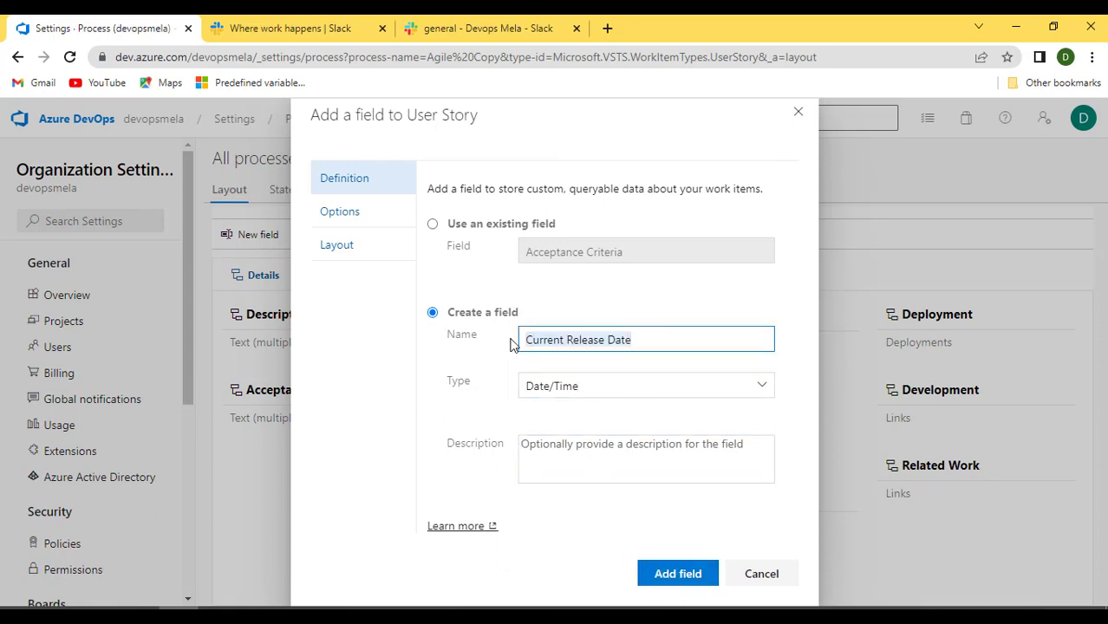
pyautogui.click(532, 449)
pyautogui.hotkey('ctrl', 'v')
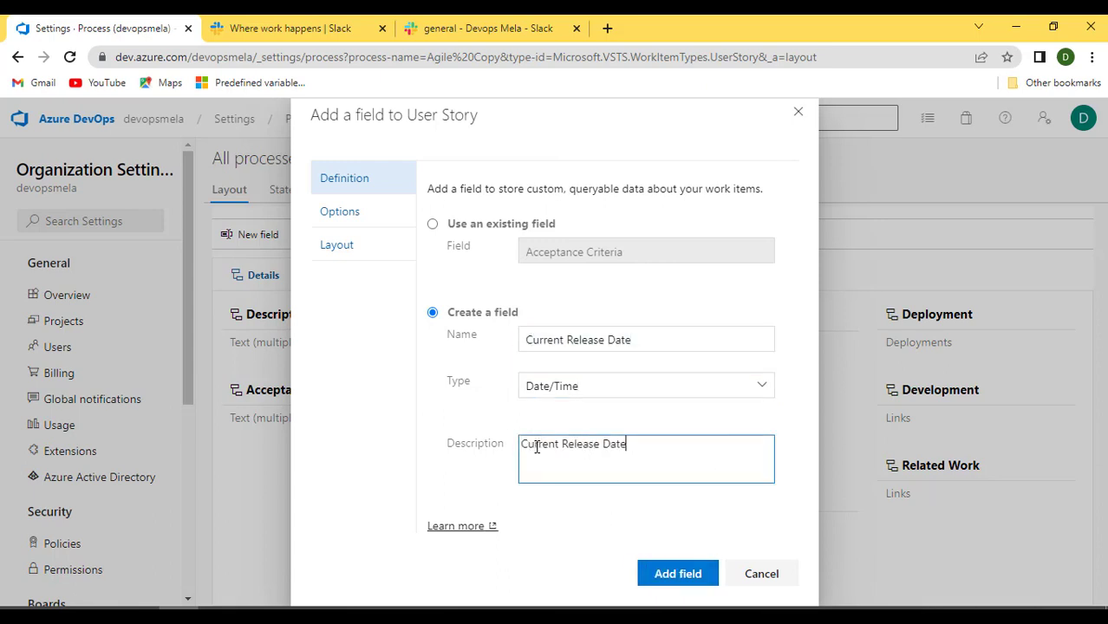
pyautogui.click(679, 576)
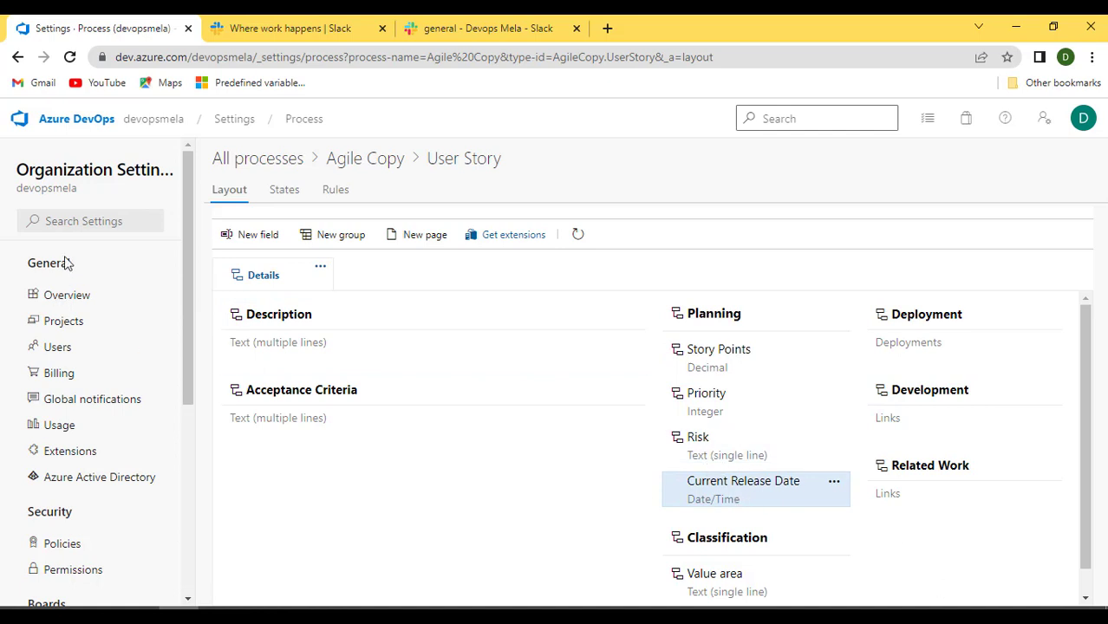
# Examine the Planning fields on a new user story form in the Azure_DevOps_Mela_3 project, and leave without saving it
pyautogui.click(82, 123)
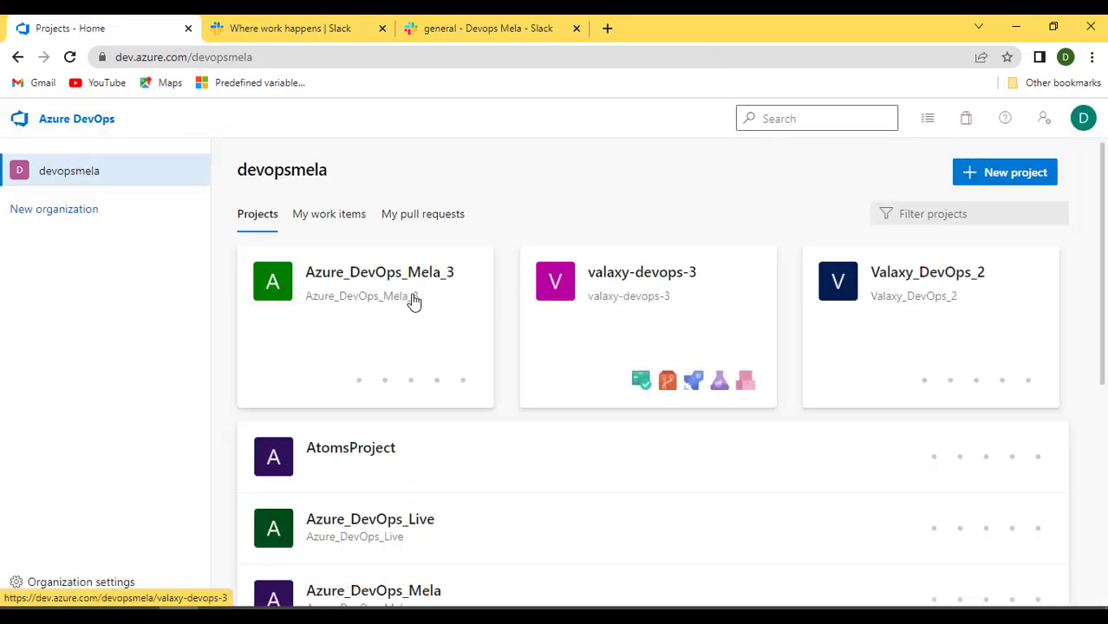
pyautogui.click(346, 282)
pyautogui.moveTo(87, 457)
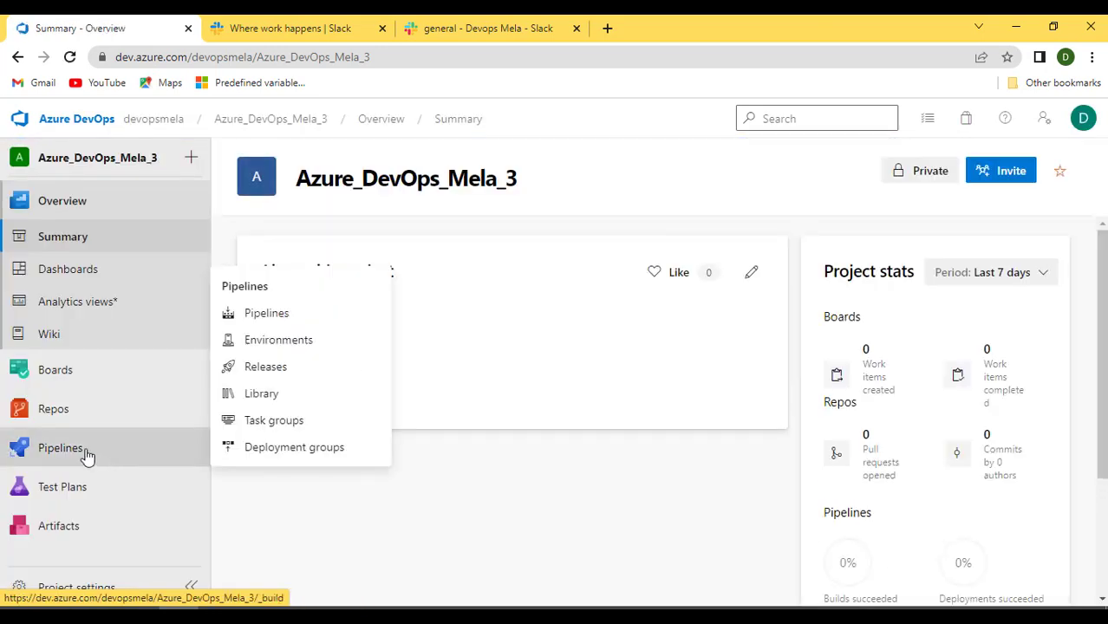
pyautogui.click(68, 373)
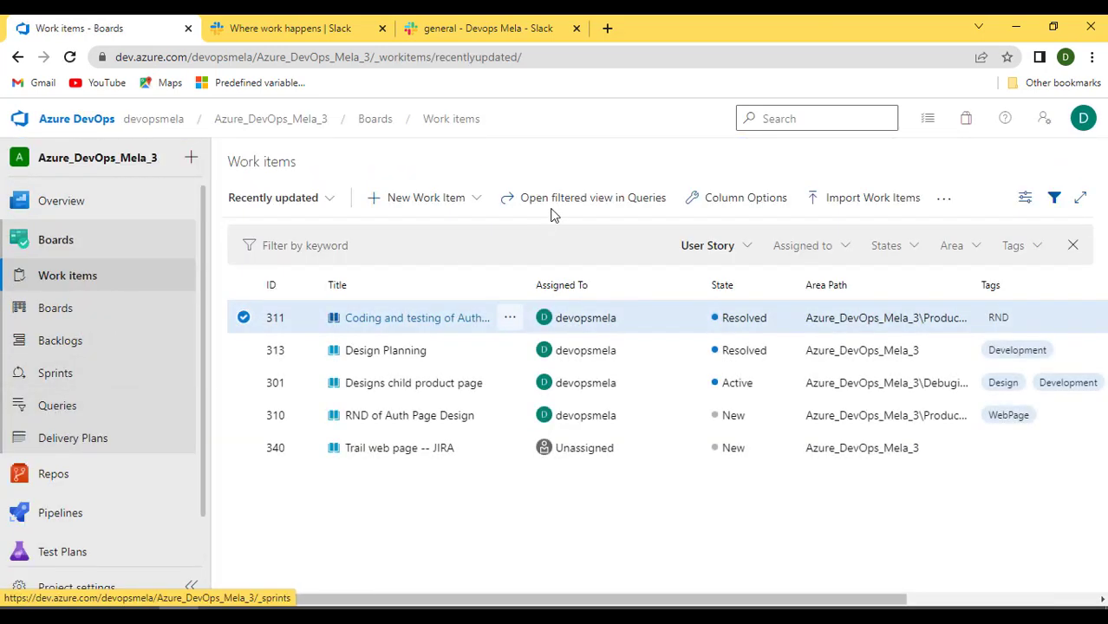
pyautogui.click(452, 197)
pyautogui.click(424, 387)
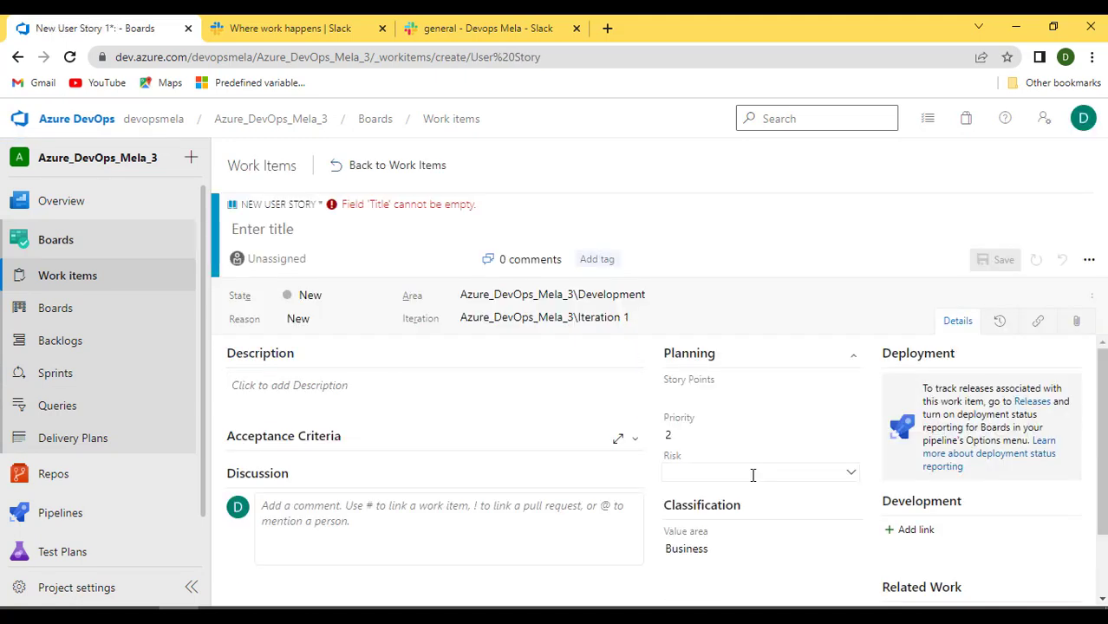
pyautogui.scroll(-2, 694, 511)
pyautogui.scroll(2, 685, 444)
pyautogui.click(69, 125)
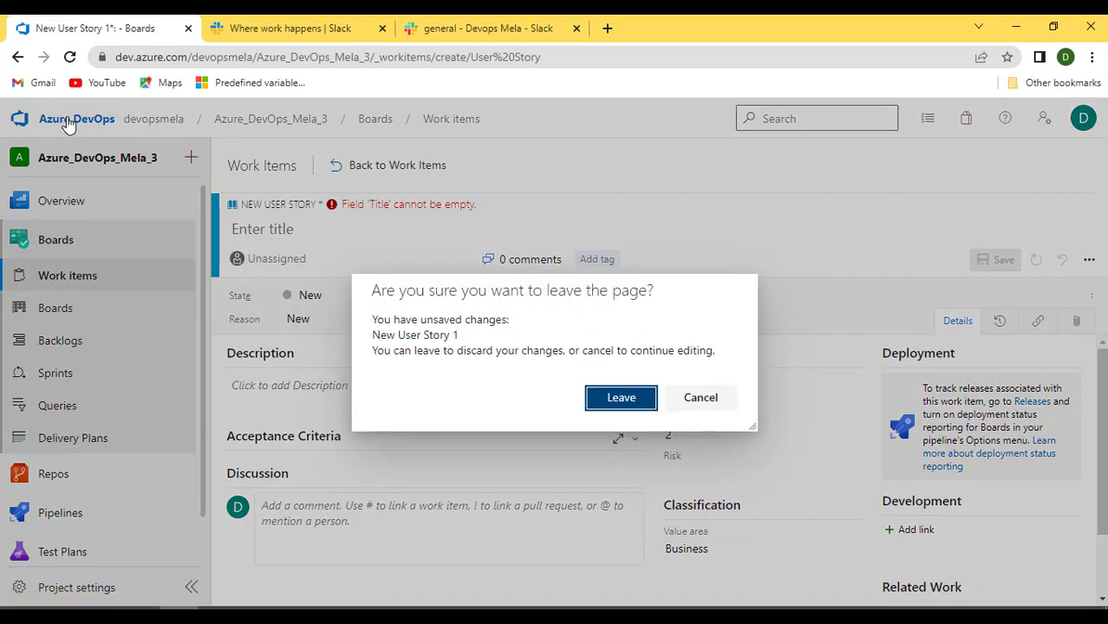
pyautogui.click(609, 397)
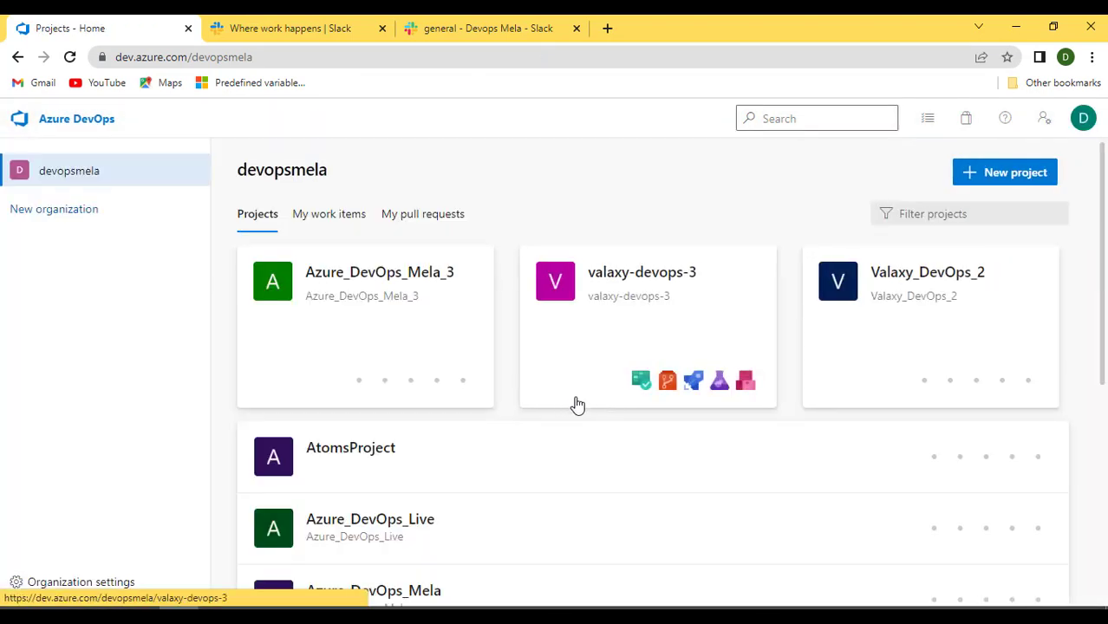
# Create a private project named "Test" that uses Agile Copy as its work item process
pyautogui.click(1006, 179)
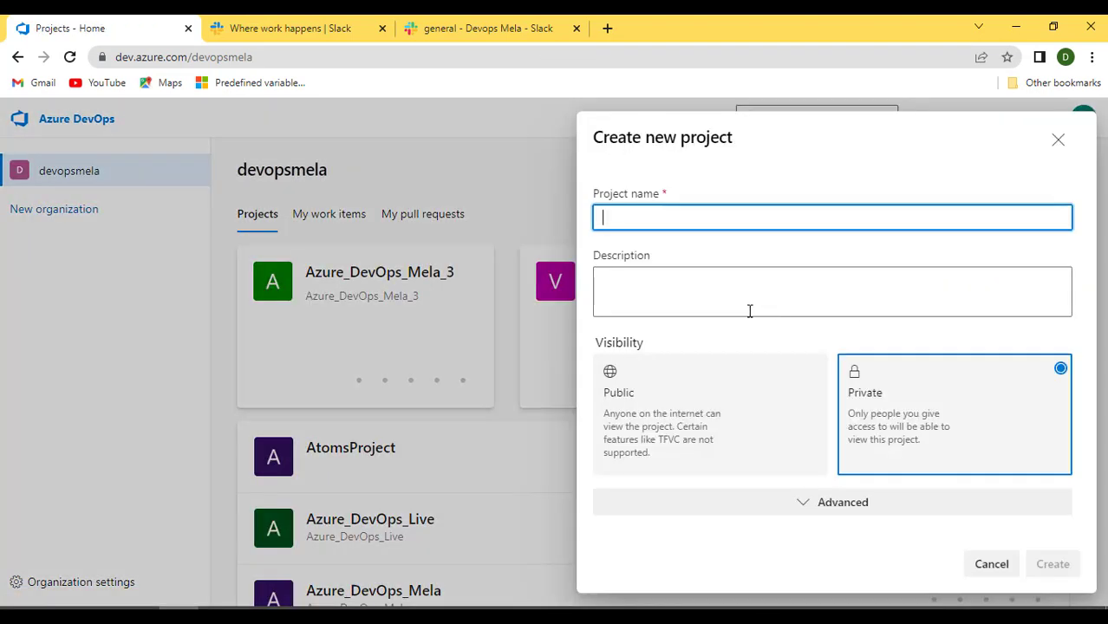
pyautogui.write('Test')
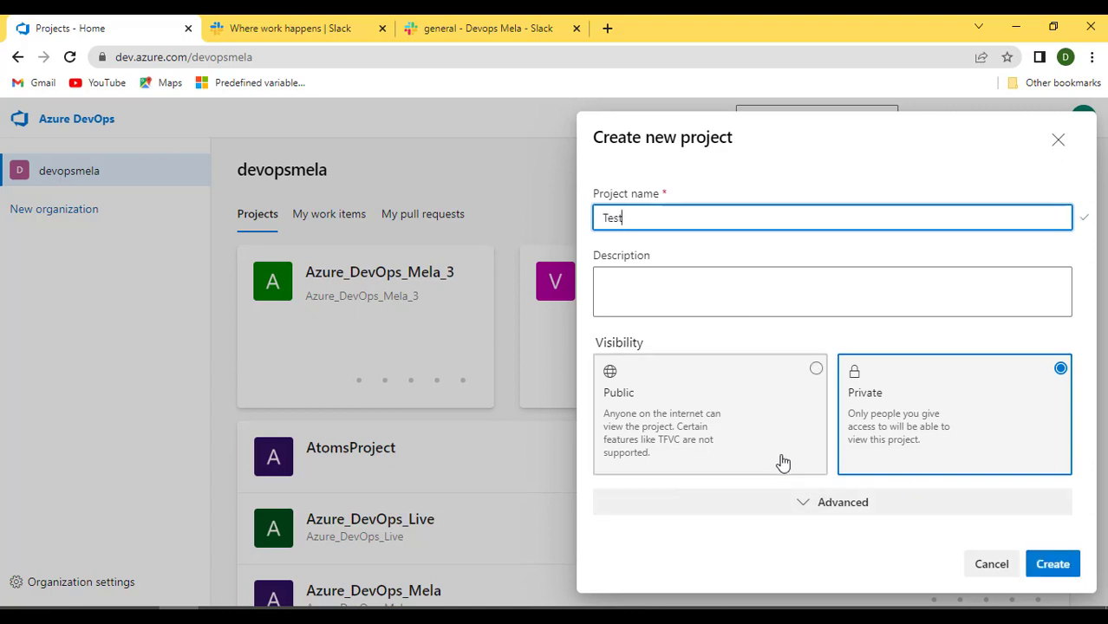
pyautogui.click(805, 504)
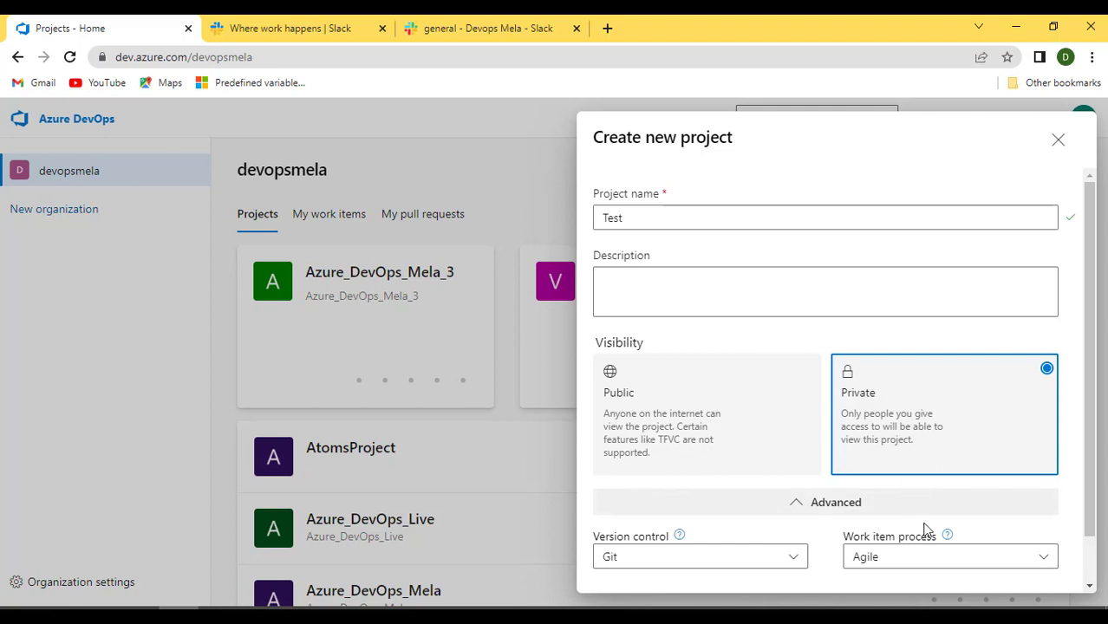
pyautogui.scroll(-1, 849, 536)
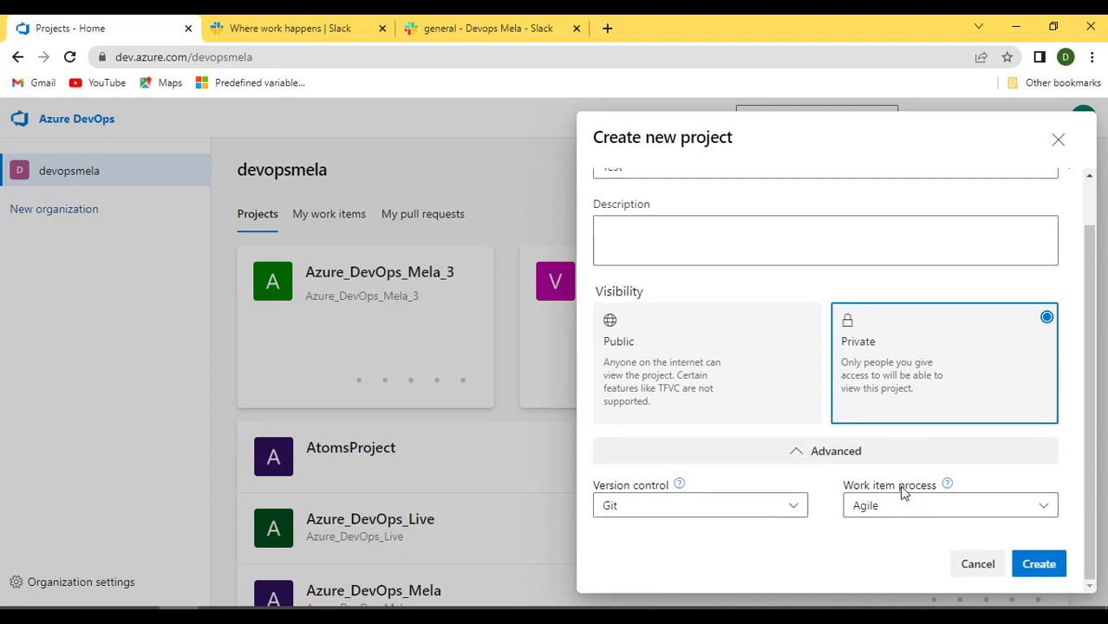
pyautogui.click(1050, 512)
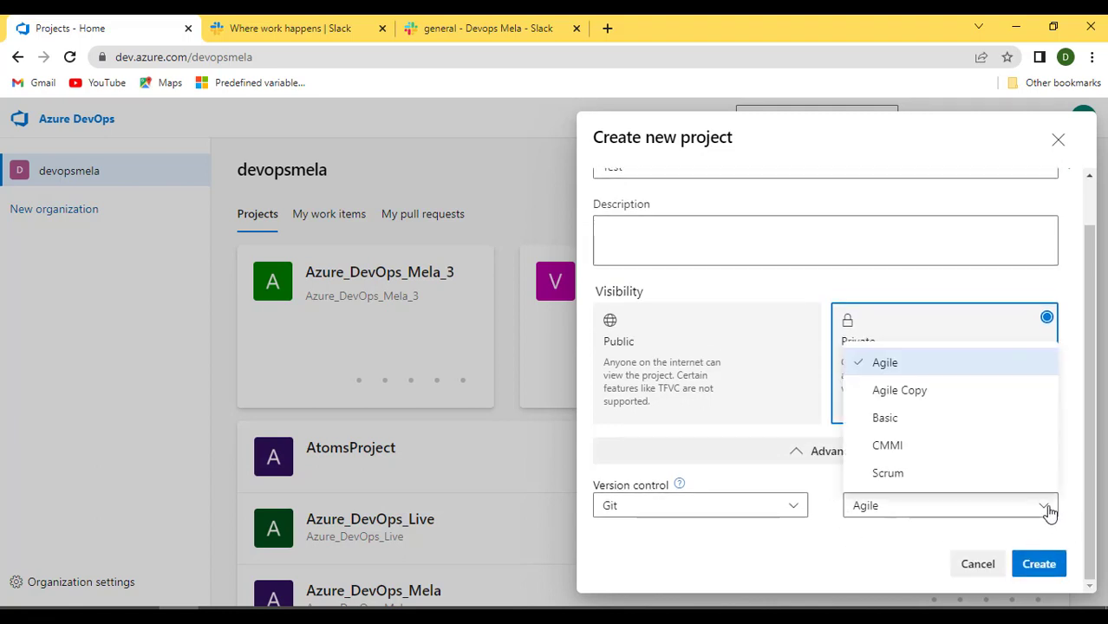
pyautogui.click(898, 392)
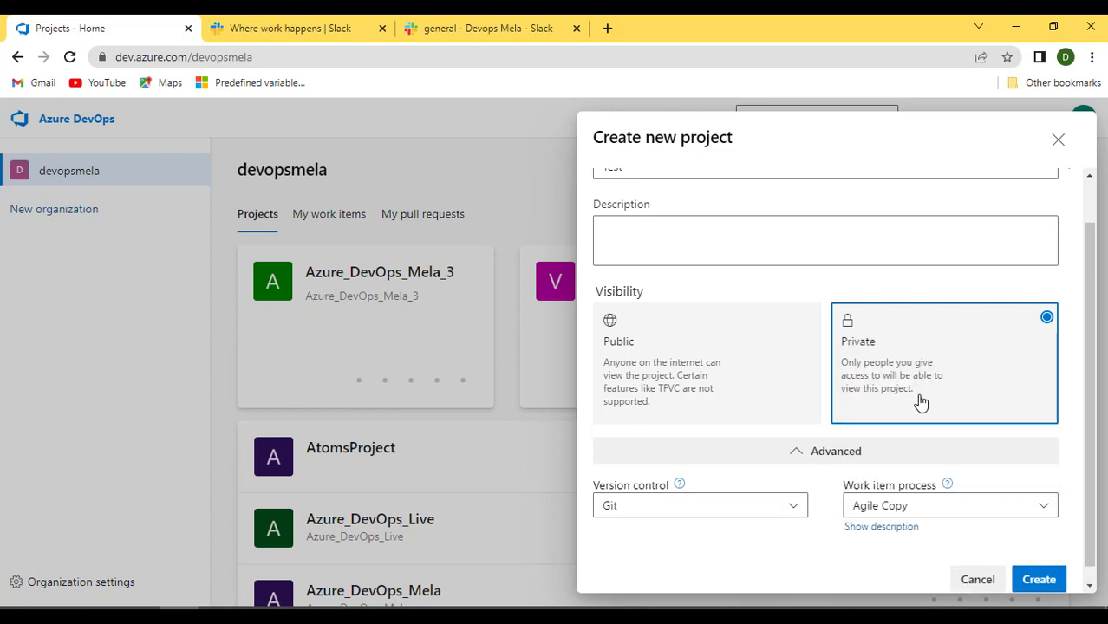
pyautogui.click(1030, 579)
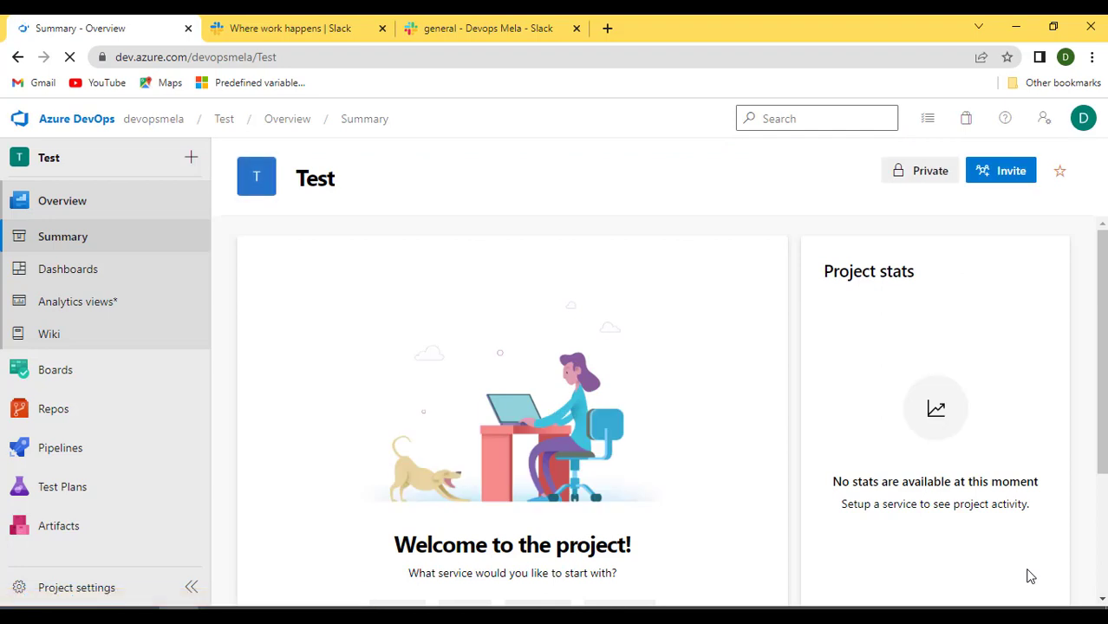
# Start a new user story in the Test project and set its Current Release Date to 11/22/2022 12:00 AM
pyautogui.click(47, 379)
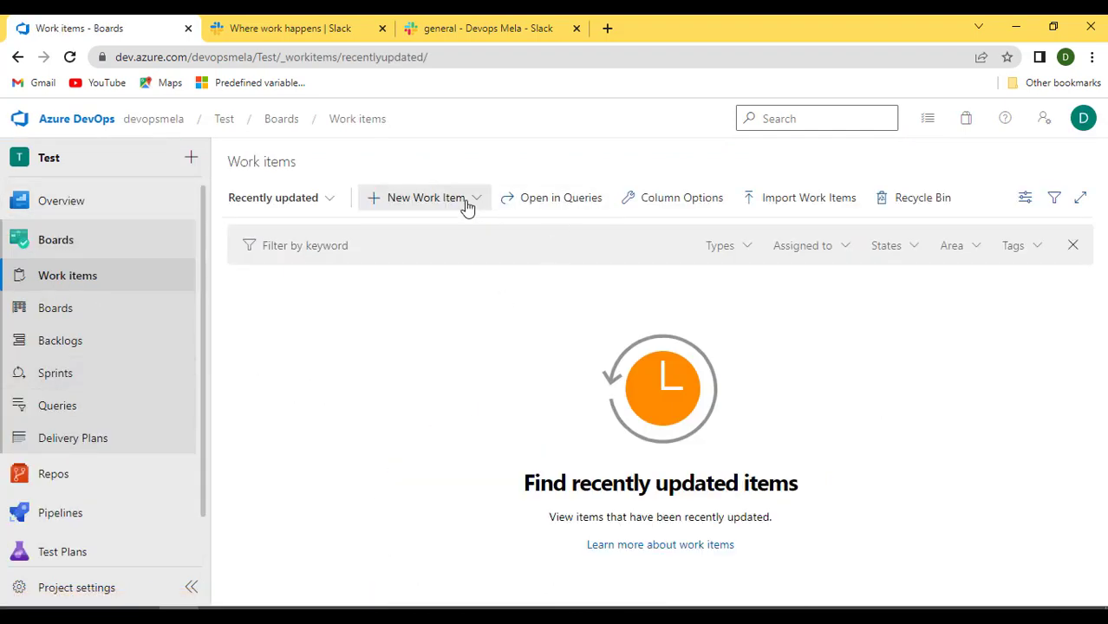
pyautogui.click(466, 206)
pyautogui.click(418, 390)
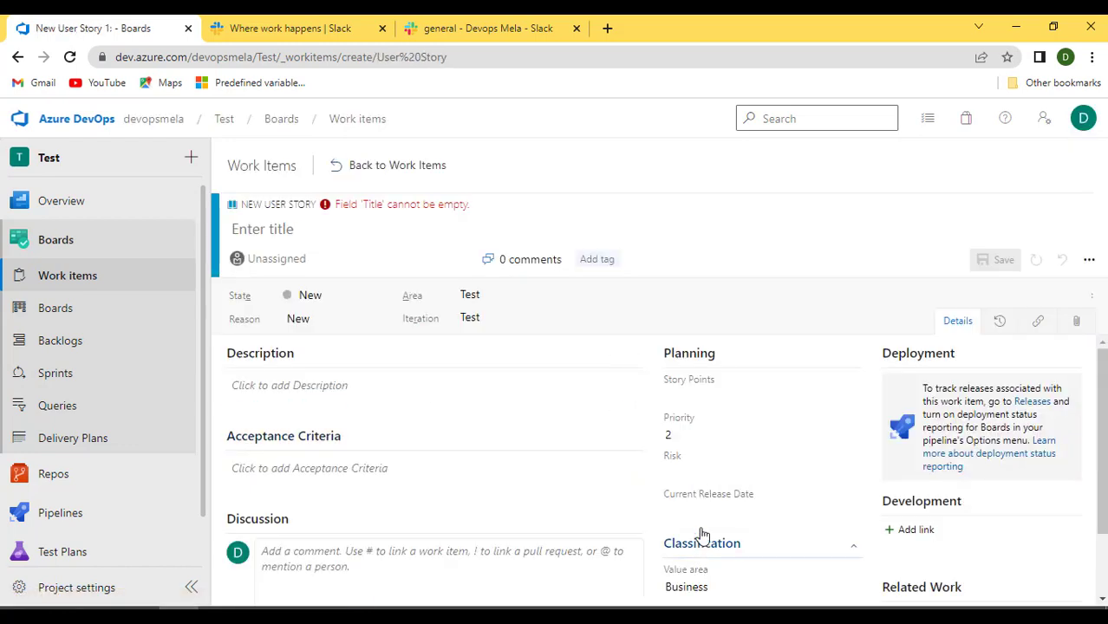
pyautogui.click(850, 513)
pyautogui.click(763, 409)
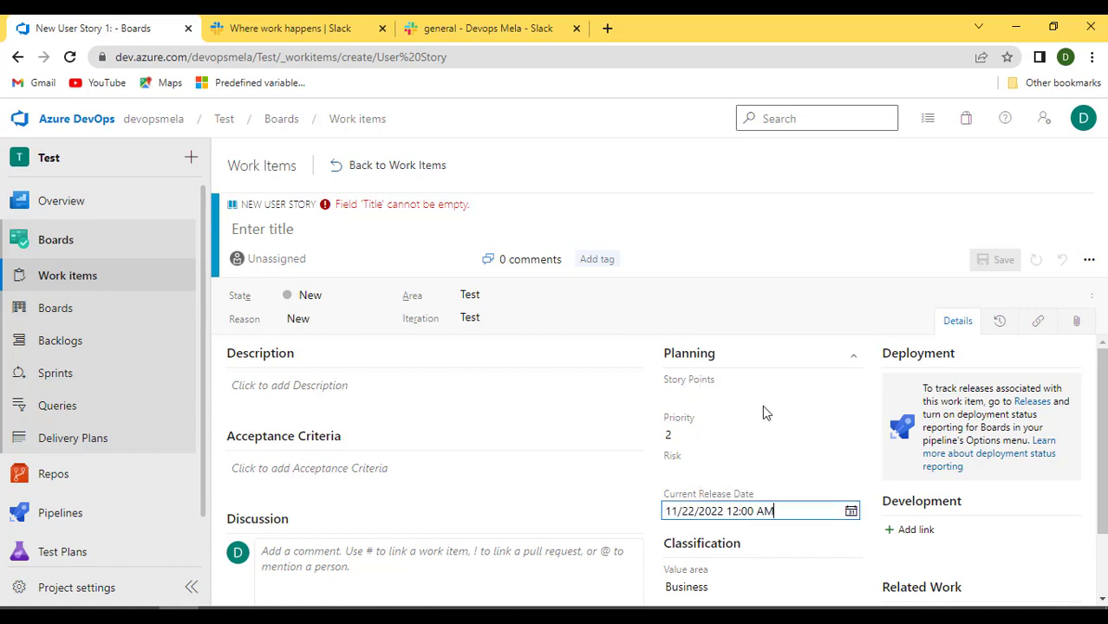
pyautogui.click(763, 405)
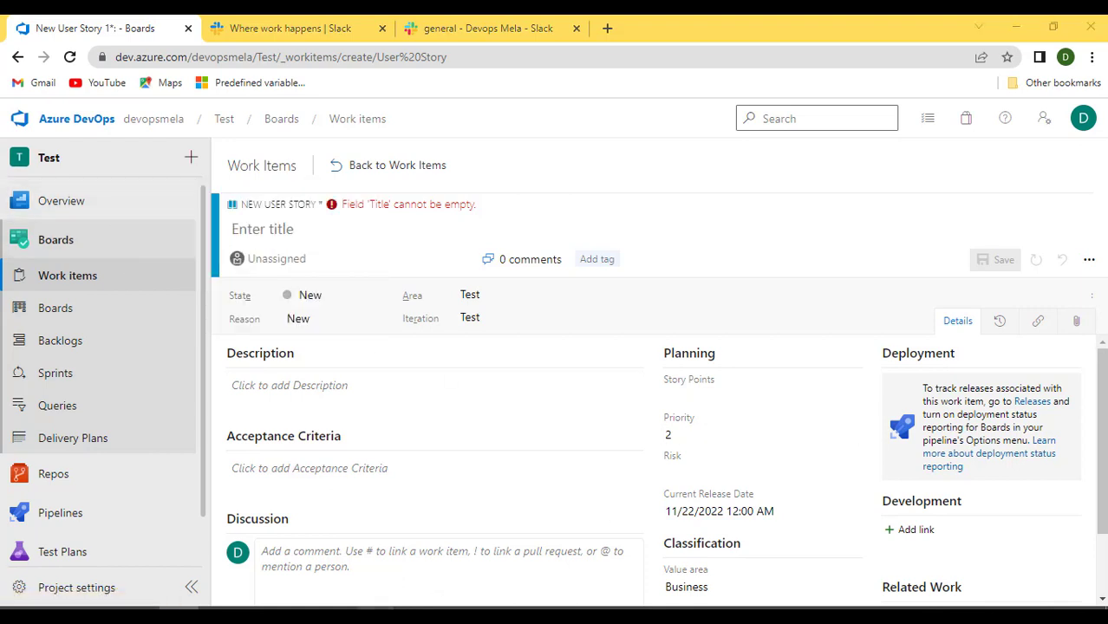
pyautogui.moveTo(381, 607)
pyautogui.click(469, 559)
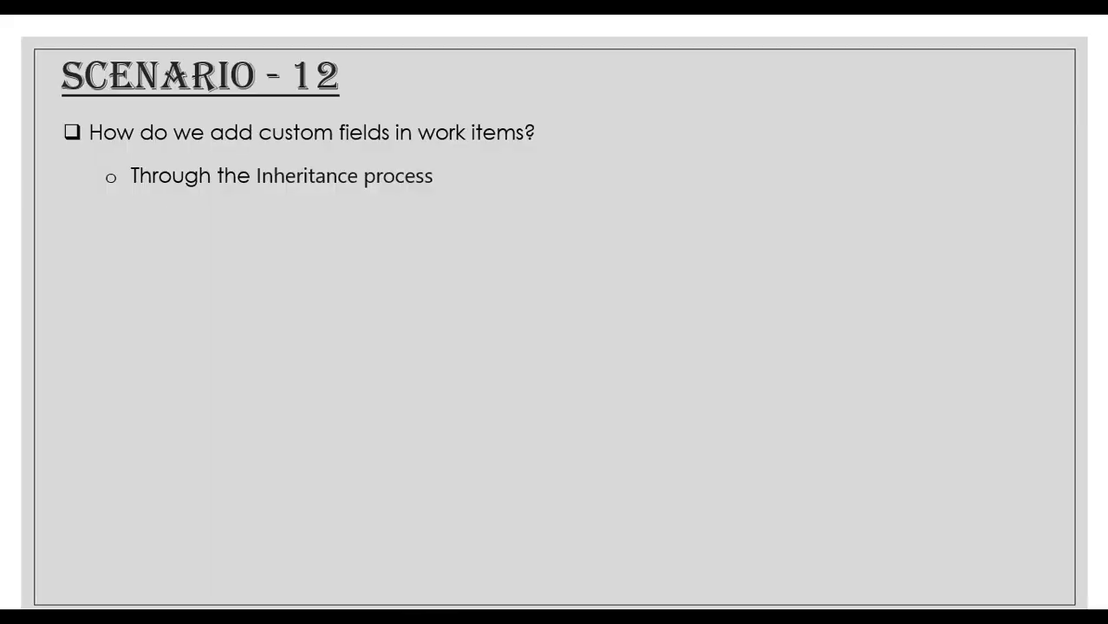
pyautogui.press('Right')
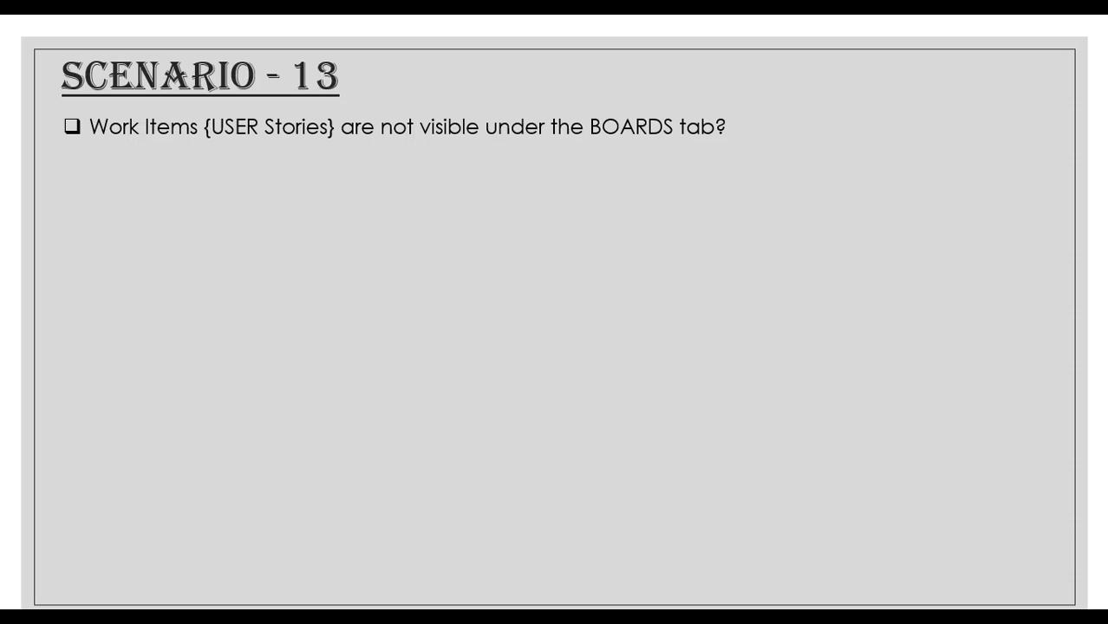
pyautogui.hotkey('alt', 'Tab')
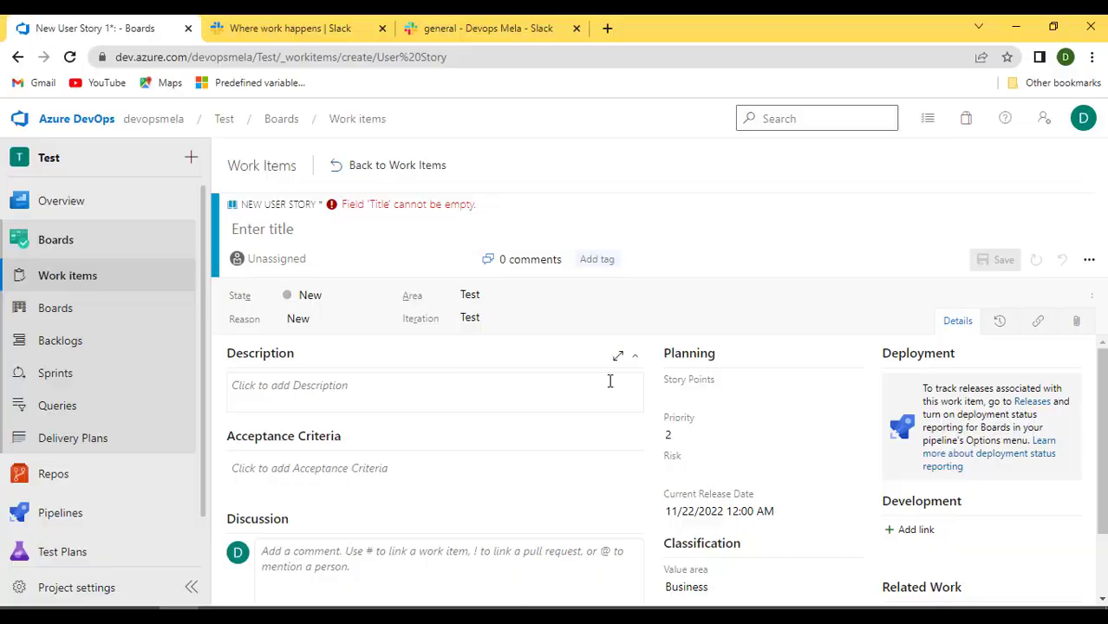
# Discard the unsaved user story and open the work items list of the Azure_DevOps_Mela_3 project
pyautogui.click(43, 120)
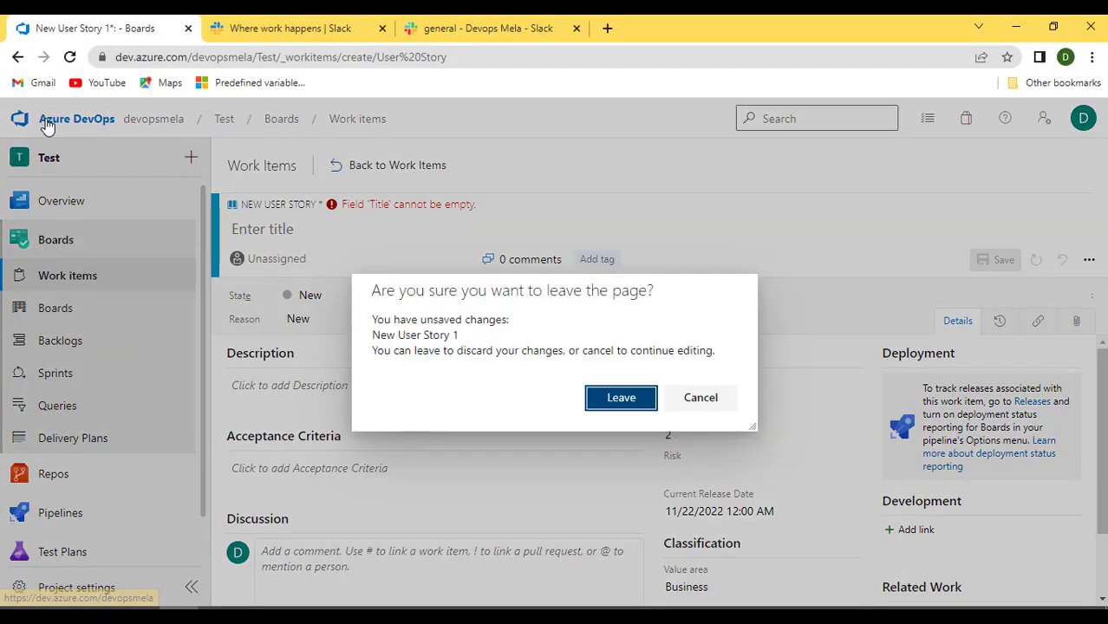
pyautogui.click(633, 407)
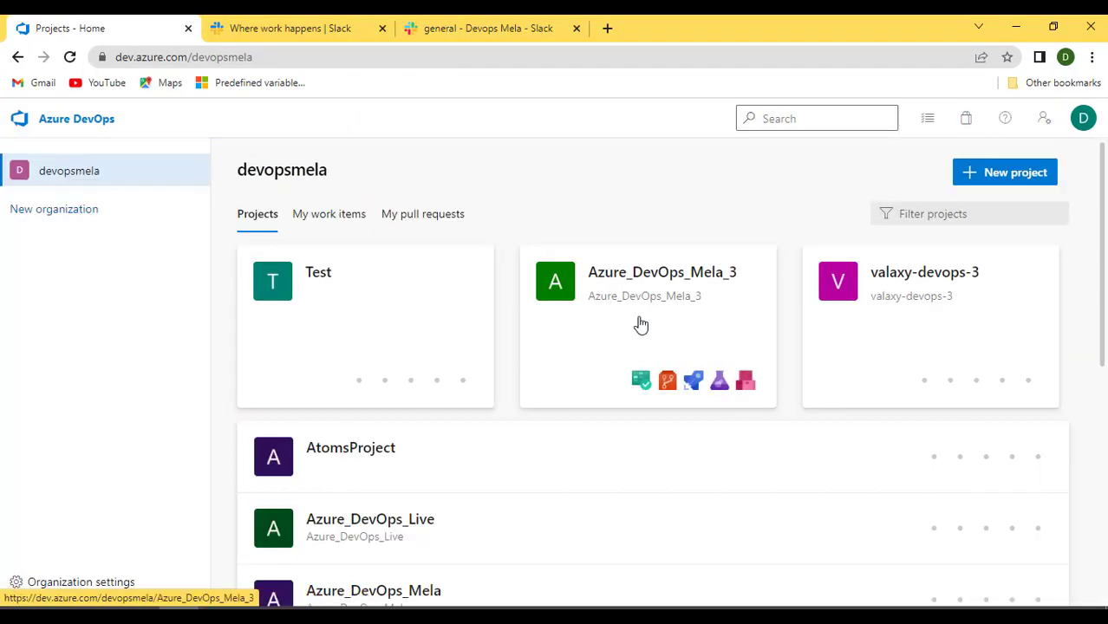
pyautogui.click(635, 278)
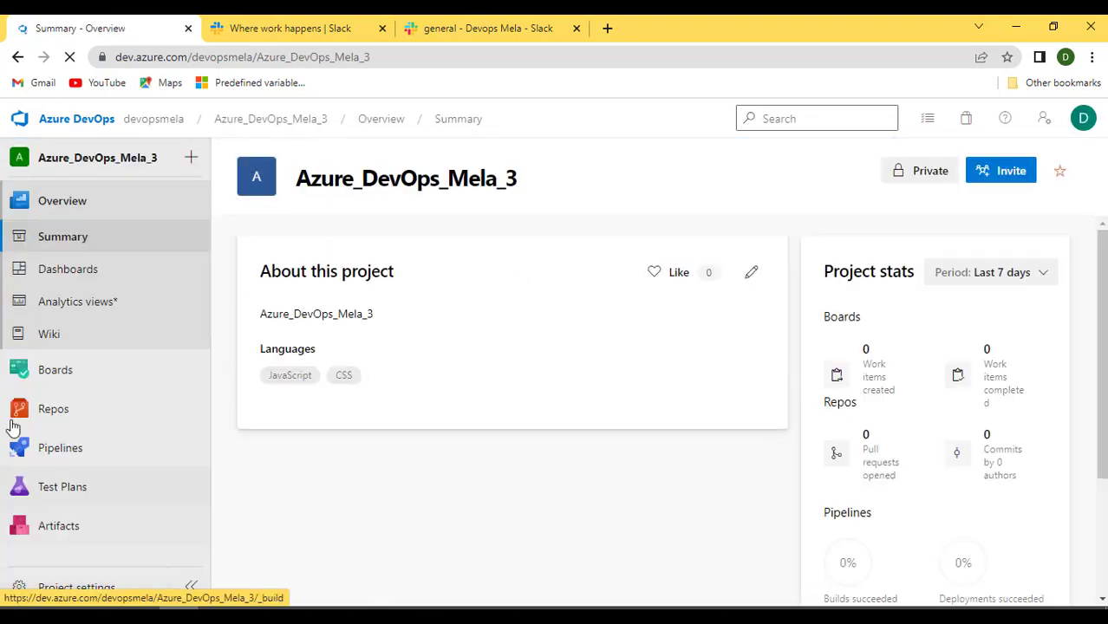
pyautogui.click(44, 379)
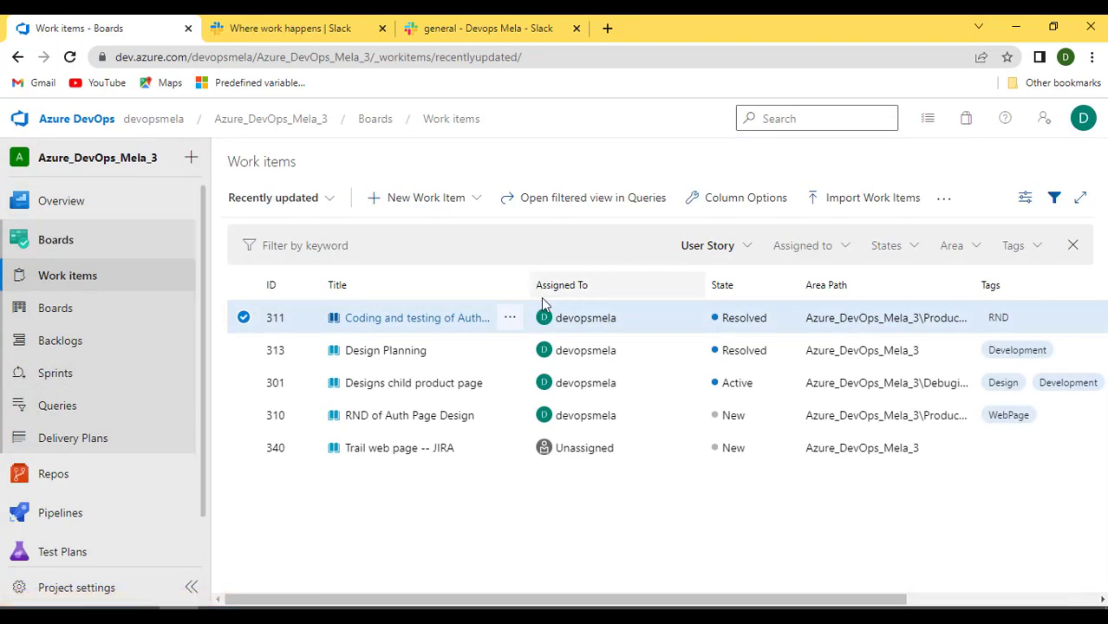
# Compare the user stories in the work items list with the cards on the Azure_DevOps_Mela_3 Team's Stories board
pyautogui.click(744, 246)
pyautogui.click(744, 246)
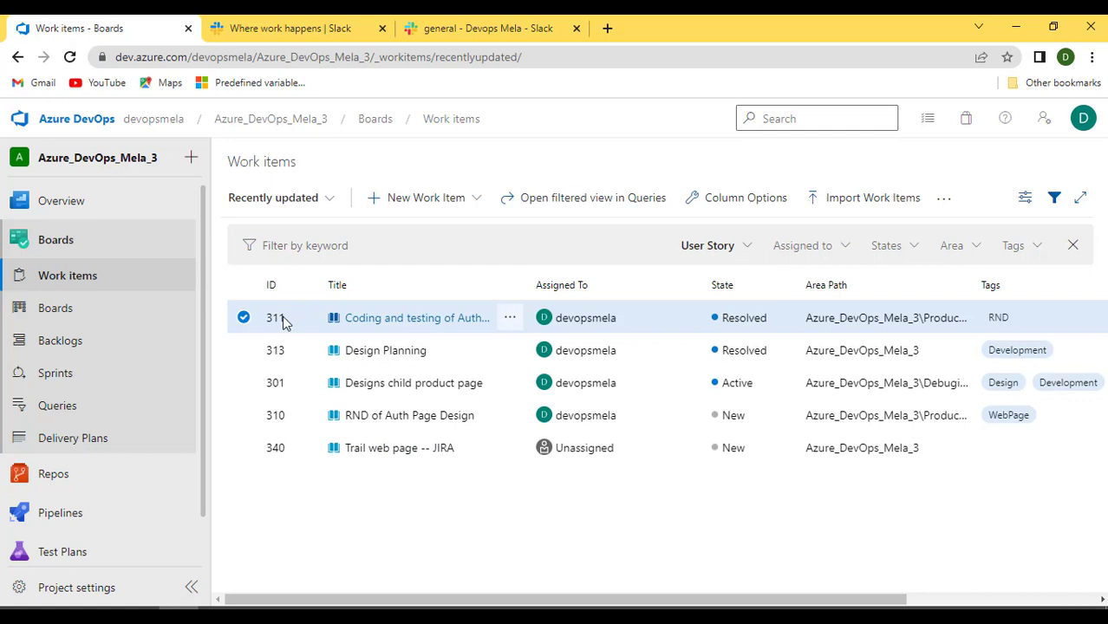
pyautogui.click(308, 539)
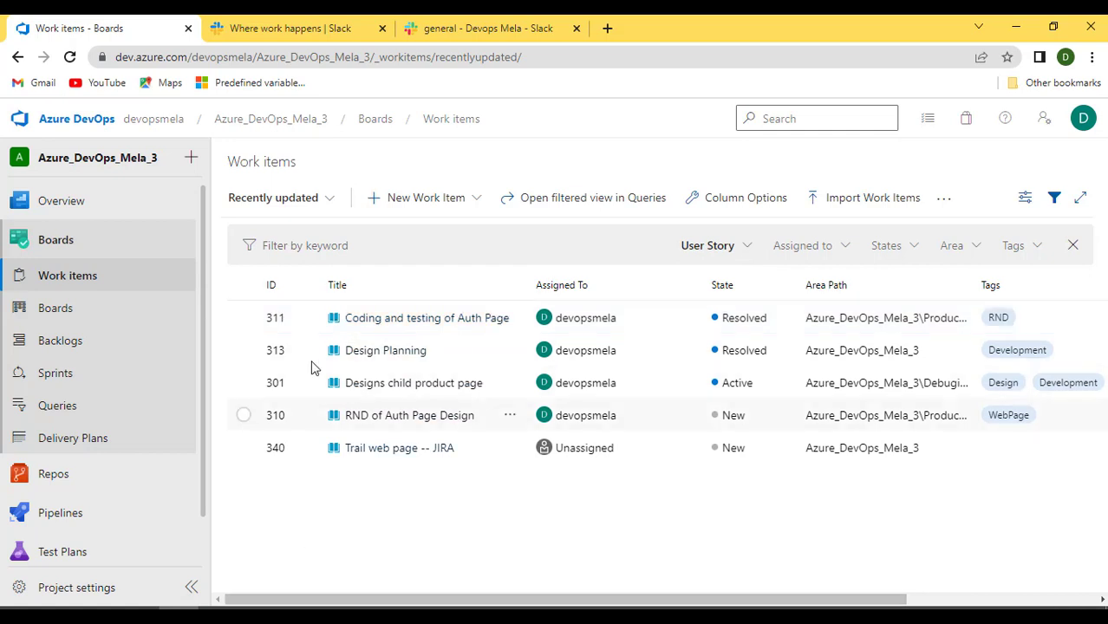
pyautogui.click(58, 310)
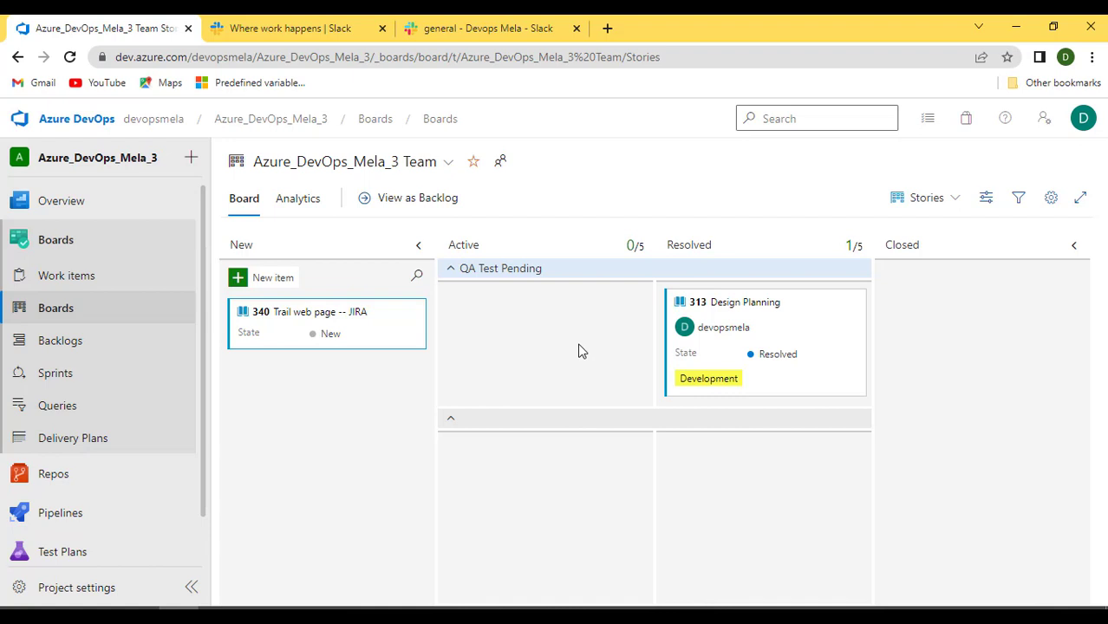
pyautogui.click(45, 276)
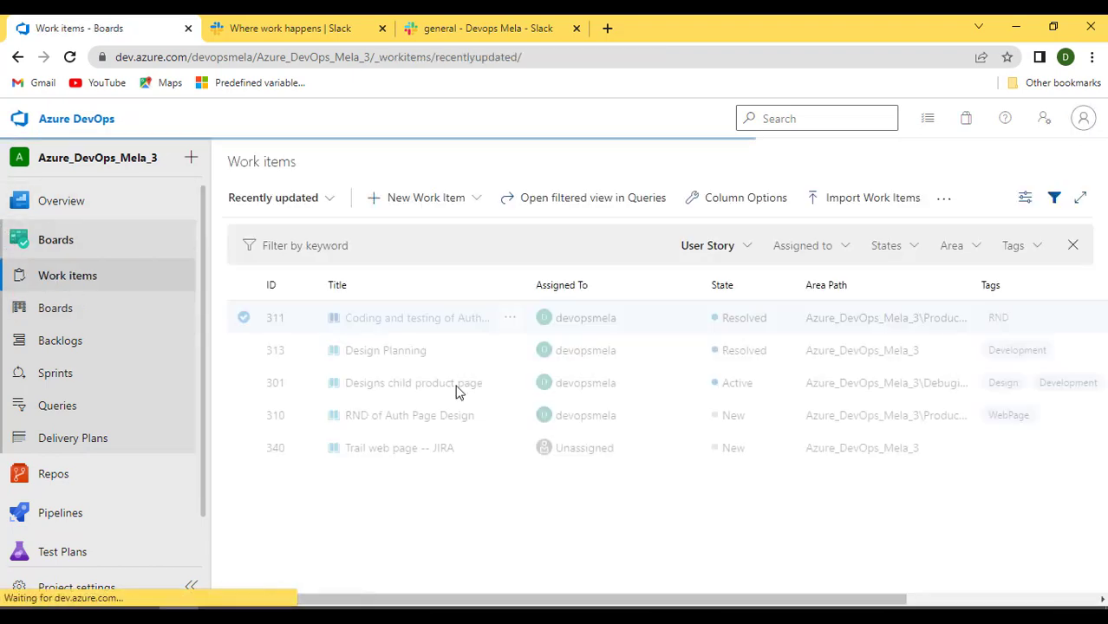
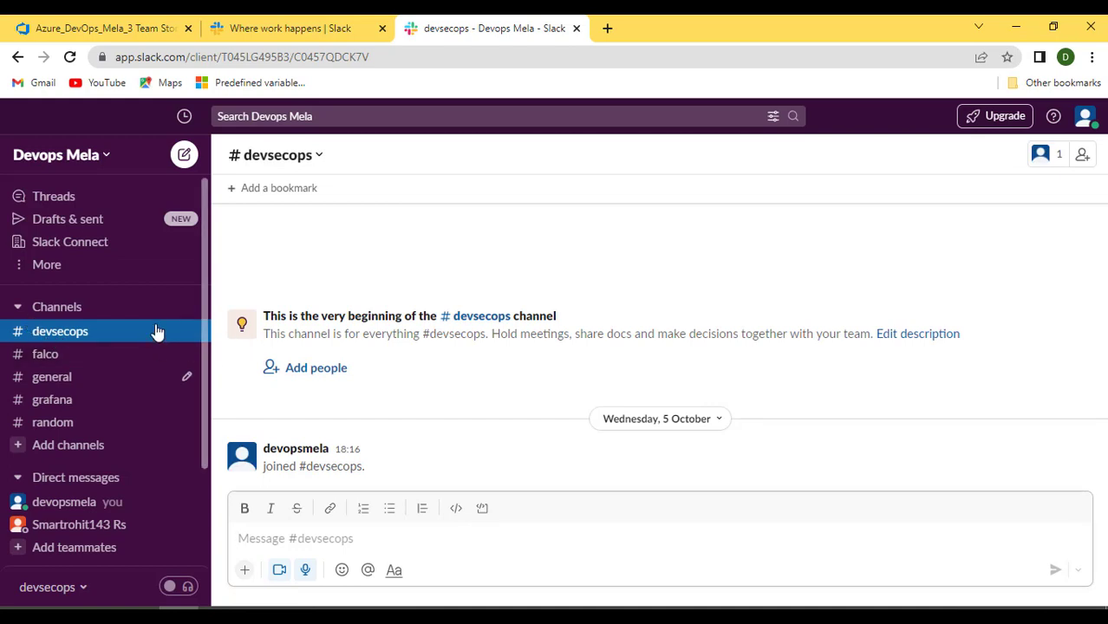
# In Slack, create a channel named "azure-devops" with the description "azure-devops" in the Devops Mela workspace
pyautogui.click(186, 307)
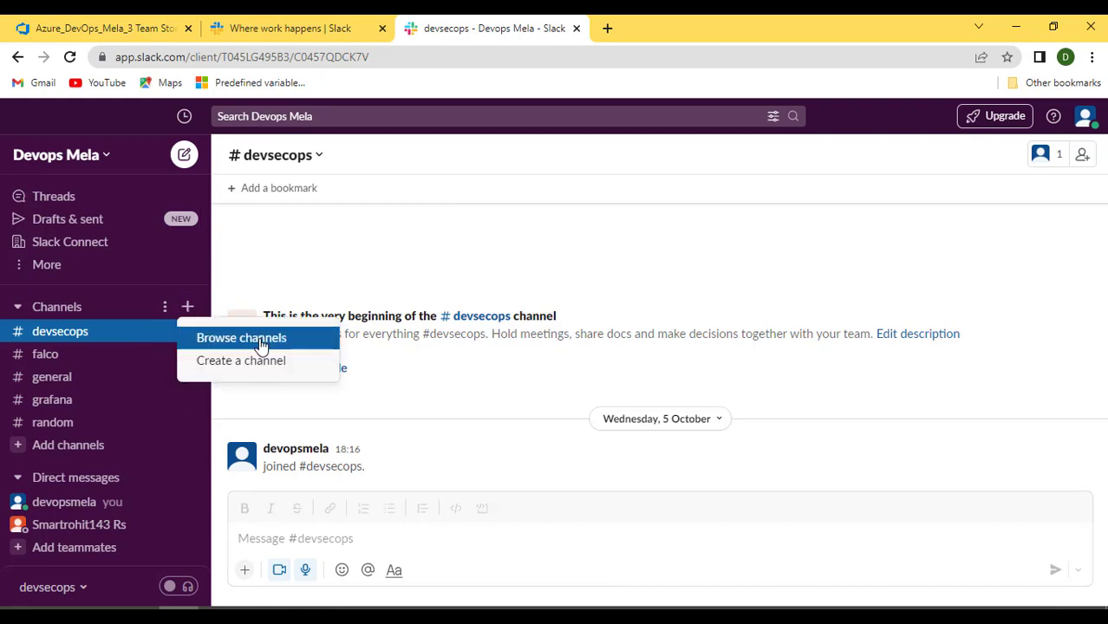
pyautogui.click(240, 362)
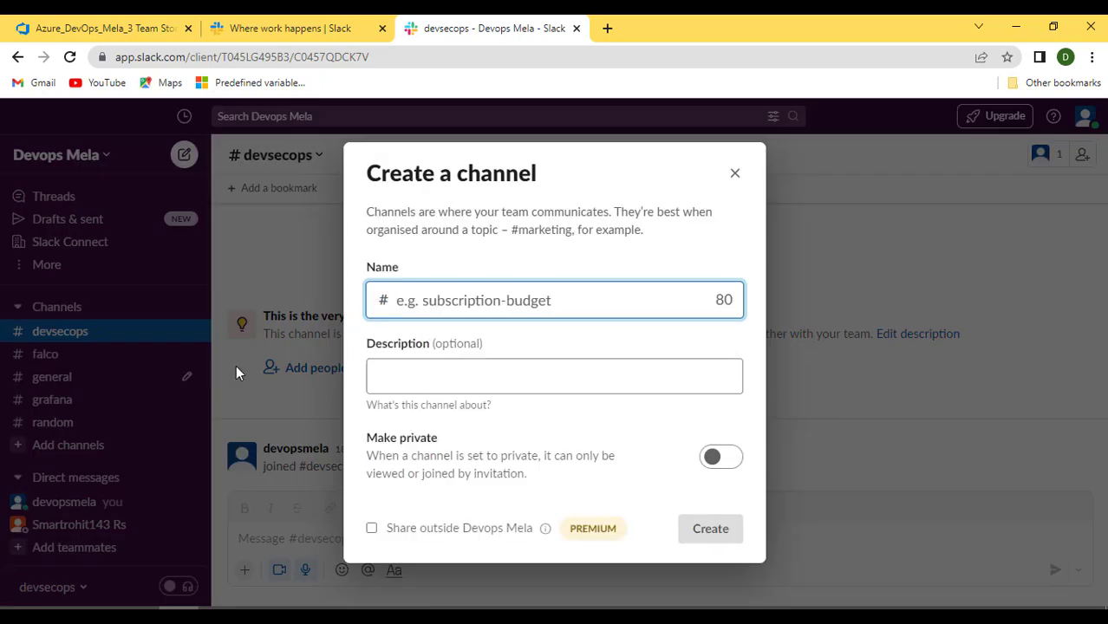
pyautogui.write('azure-')
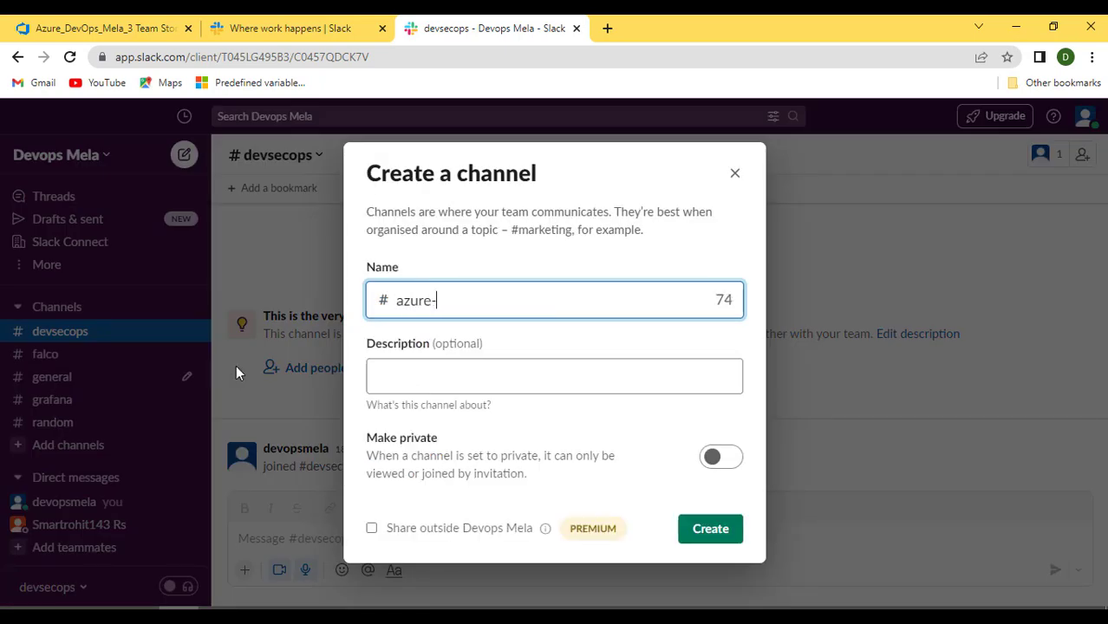
pyautogui.write('devops')
pyautogui.hotkey('ctrl', 'a')
pyautogui.hotkey('ctrl', 'c')
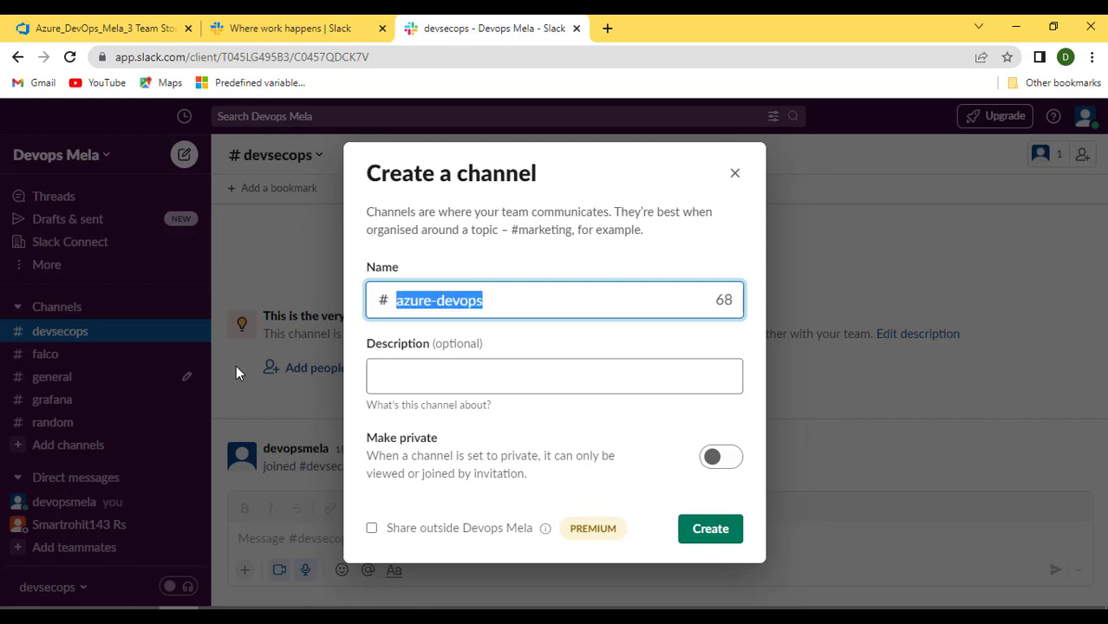
pyautogui.click(453, 381)
pyautogui.hotkey('ctrl', 'v')
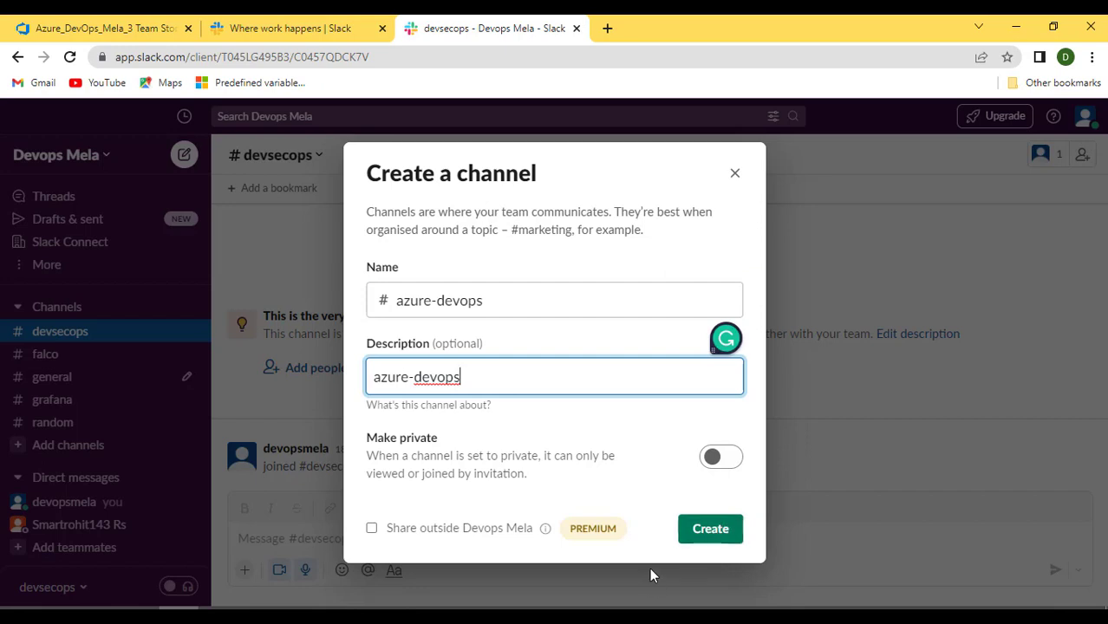
pyautogui.click(722, 530)
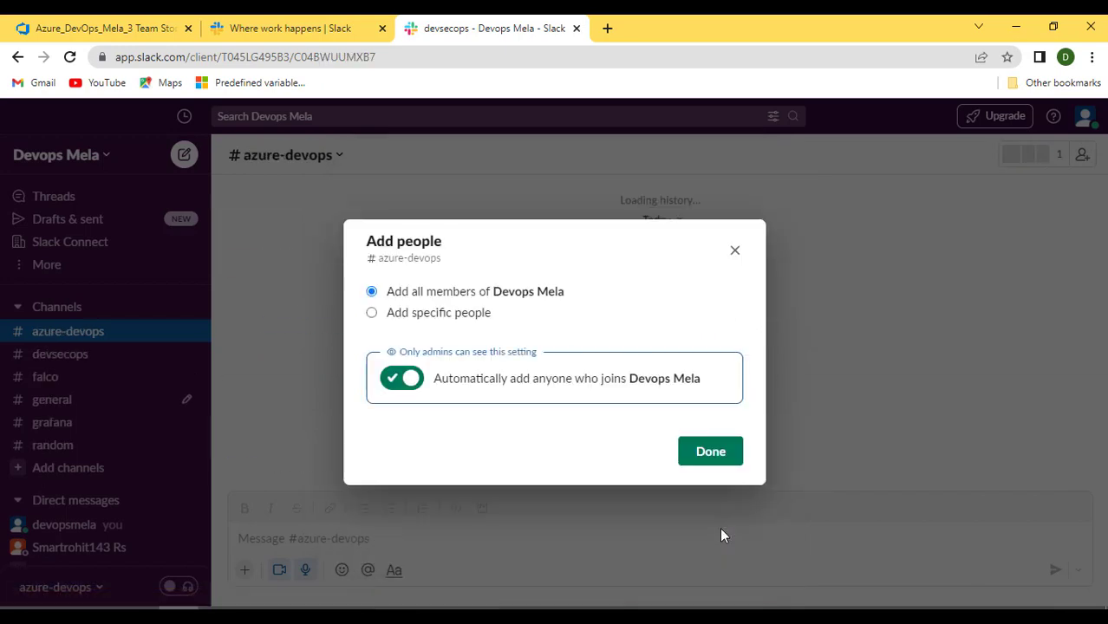
# Add all members of Devops Mela to the azure-devops channel, and find the Slack API Your Apps page through a "slack app registration" search
pyautogui.click(710, 451)
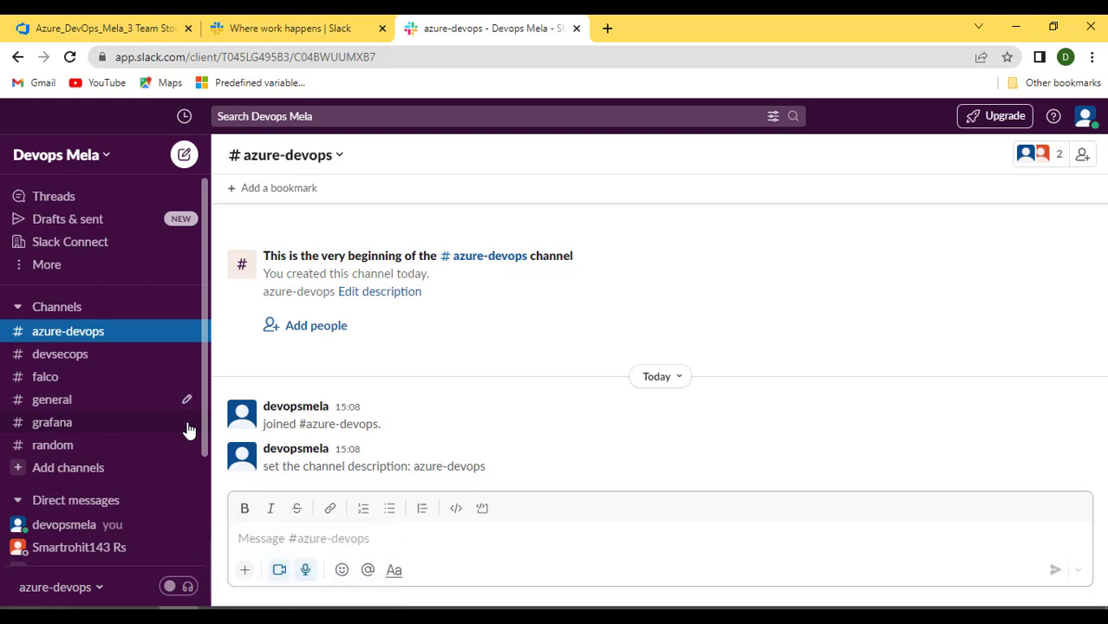
pyautogui.click(606, 28)
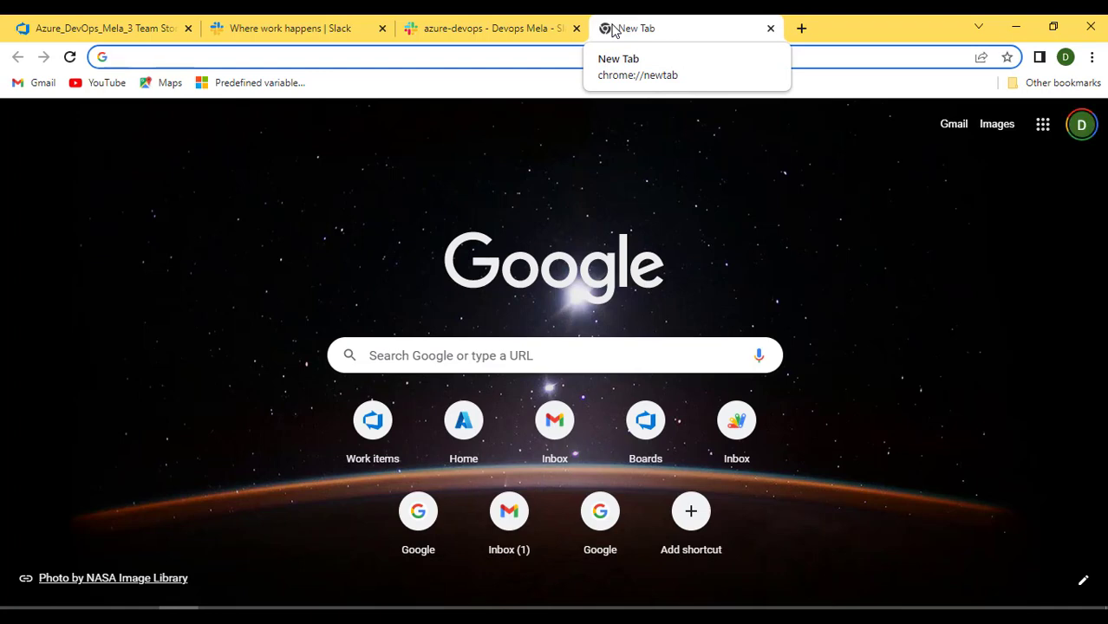
pyautogui.write('slack ')
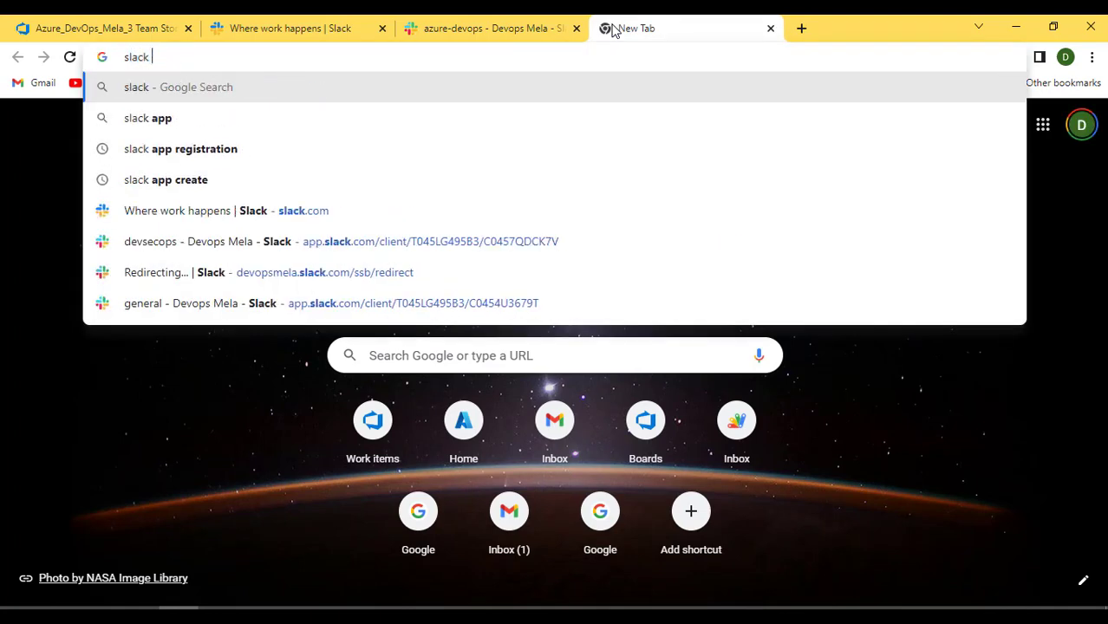
pyautogui.write('app')
pyautogui.press('Down')
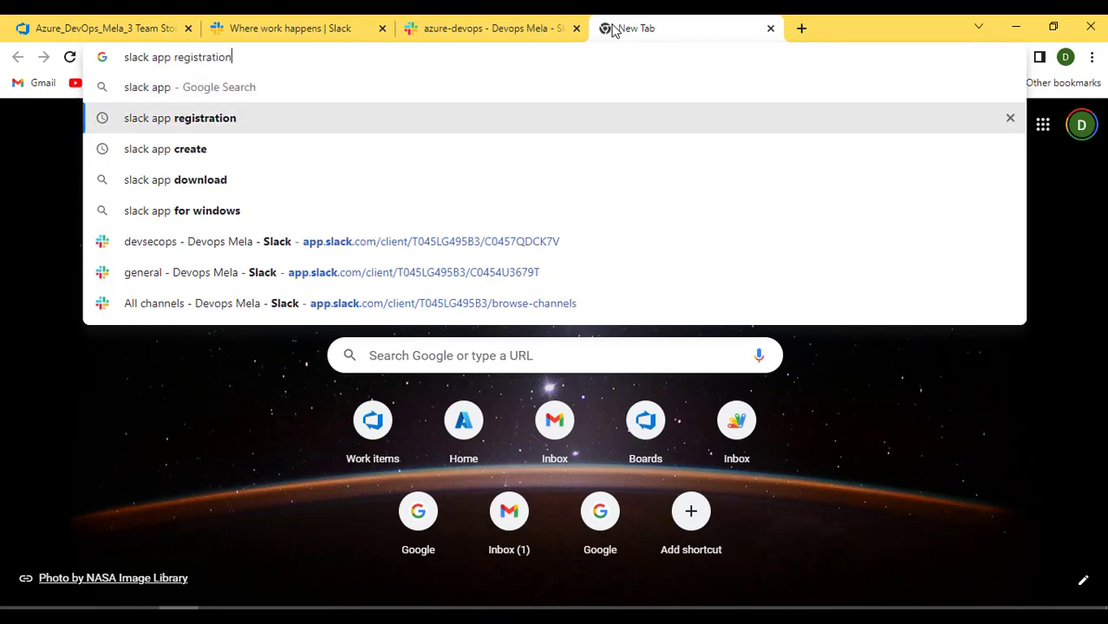
pyautogui.press('Return')
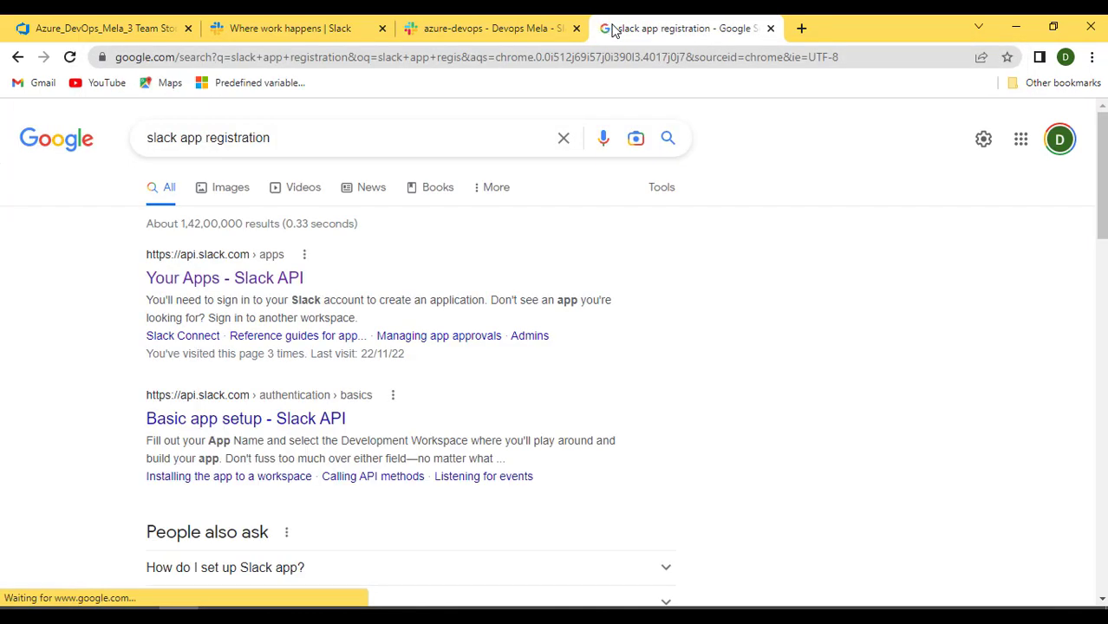
pyautogui.click(200, 285)
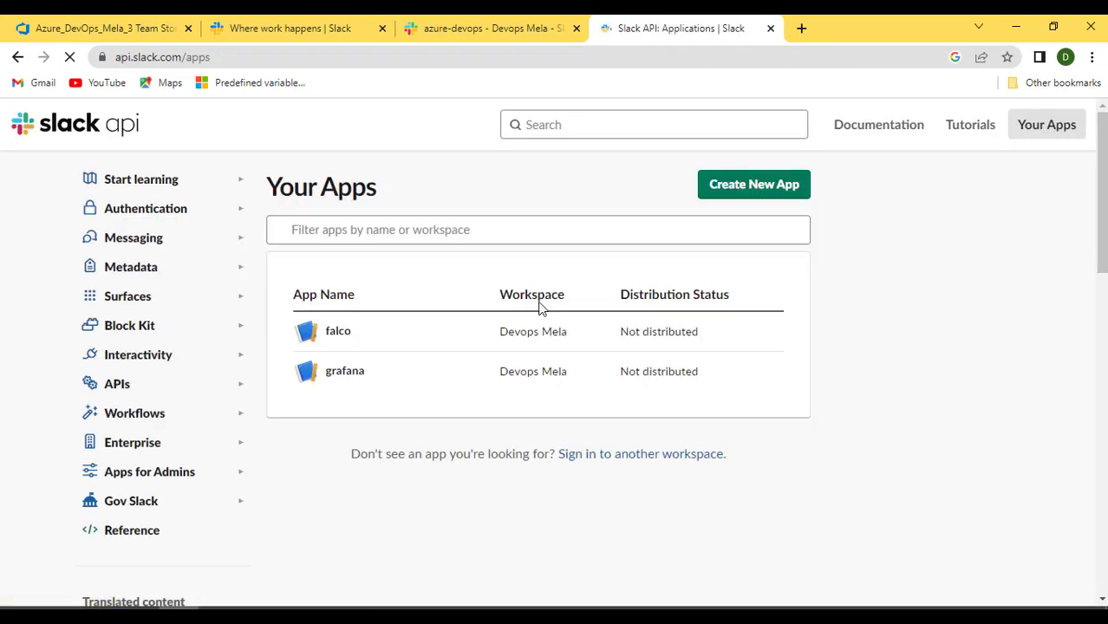
pyautogui.click(446, 29)
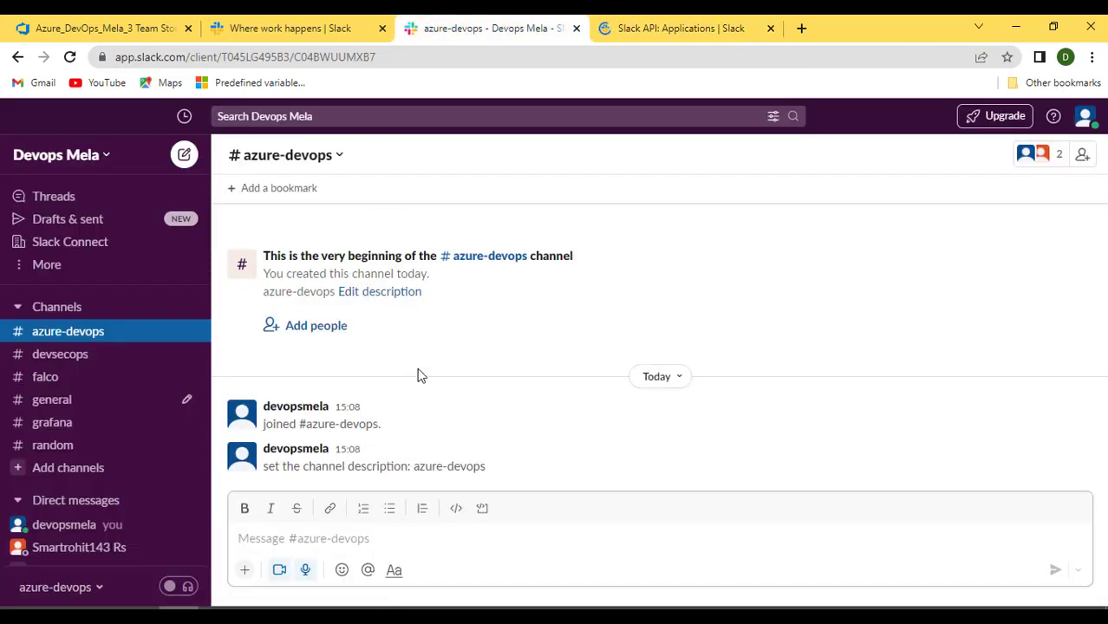
pyautogui.click(668, 36)
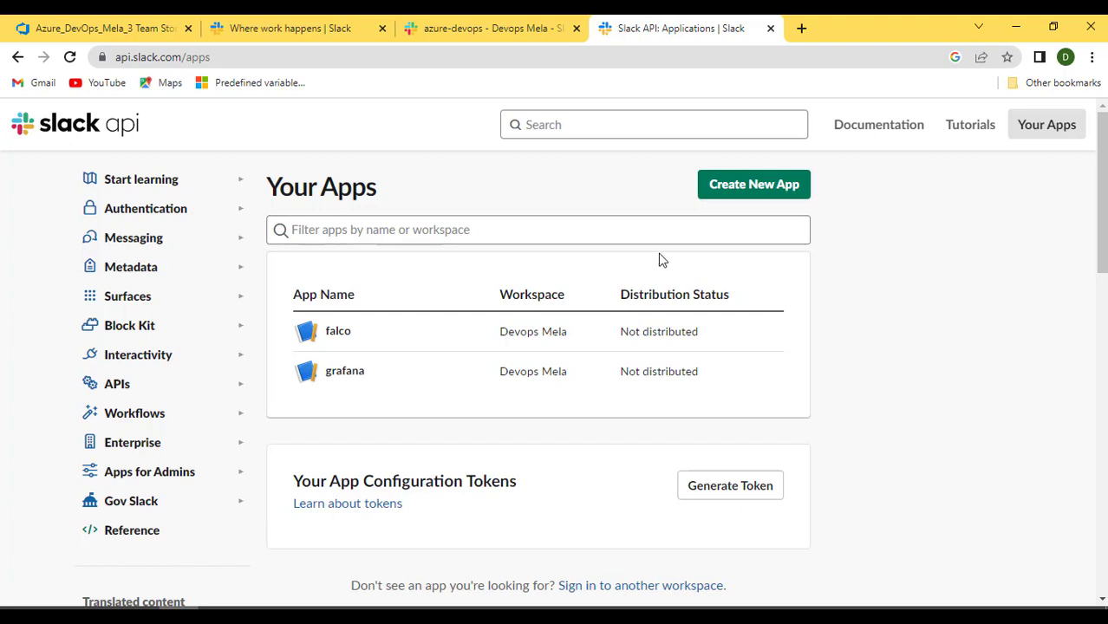
# In Azure DevOps, start a new service hooks subscription in the settings of the Azure_DevOps_Mela_3 project
pyautogui.click(74, 33)
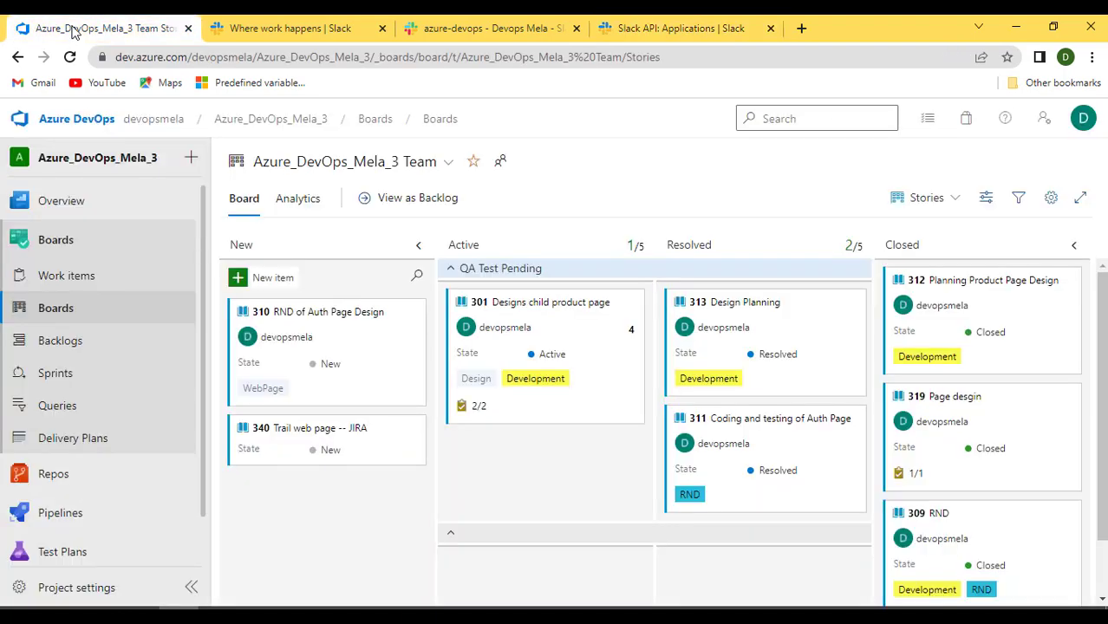
pyautogui.click(73, 590)
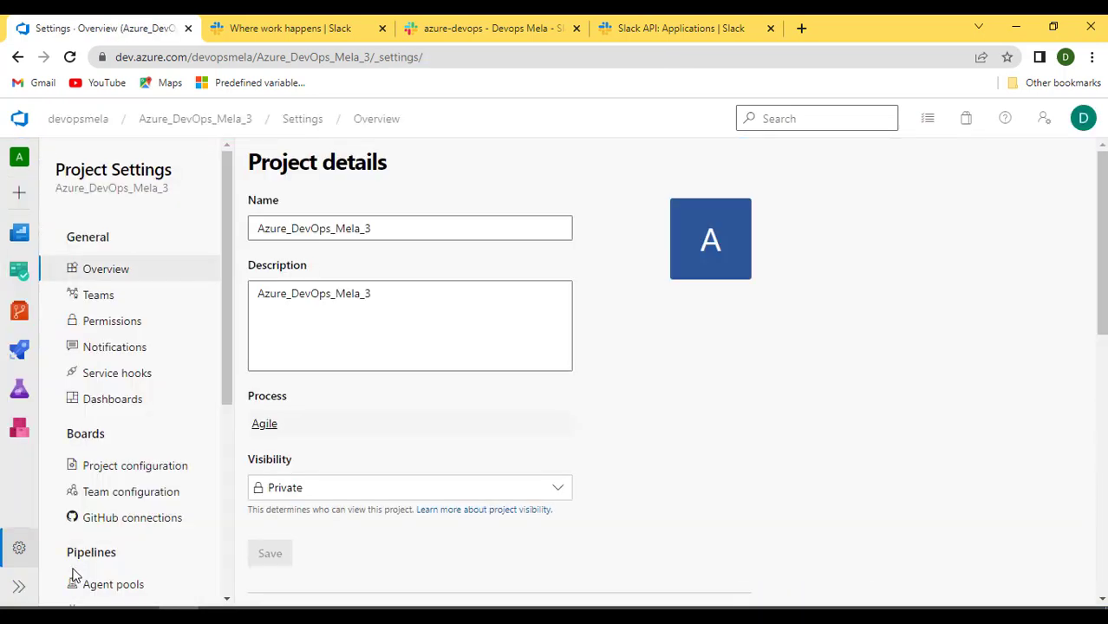
pyautogui.click(114, 375)
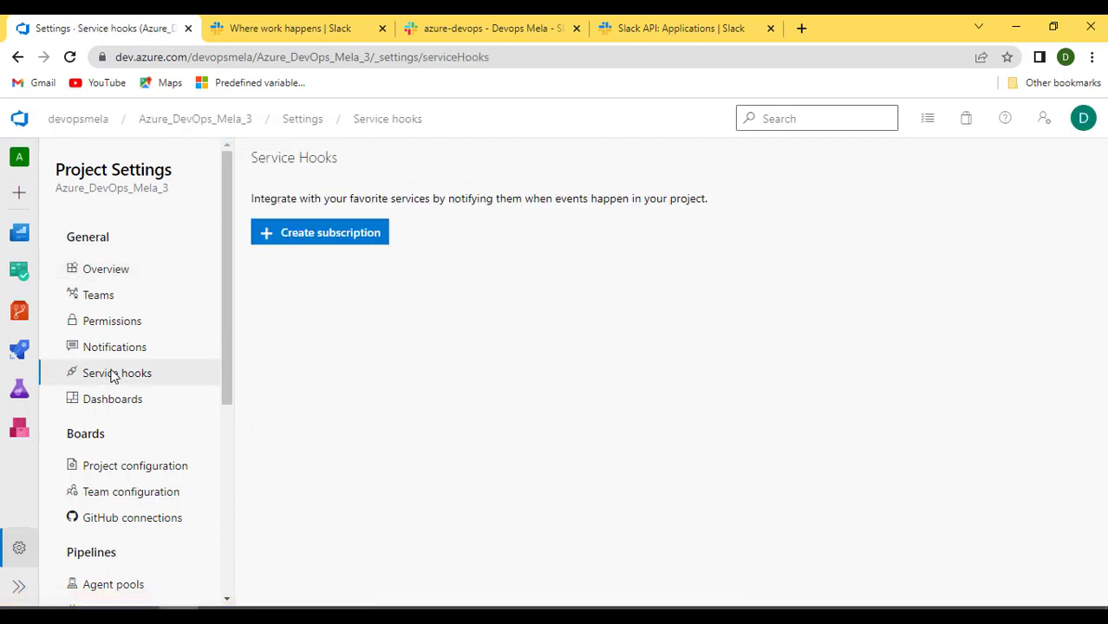
pyautogui.click(318, 238)
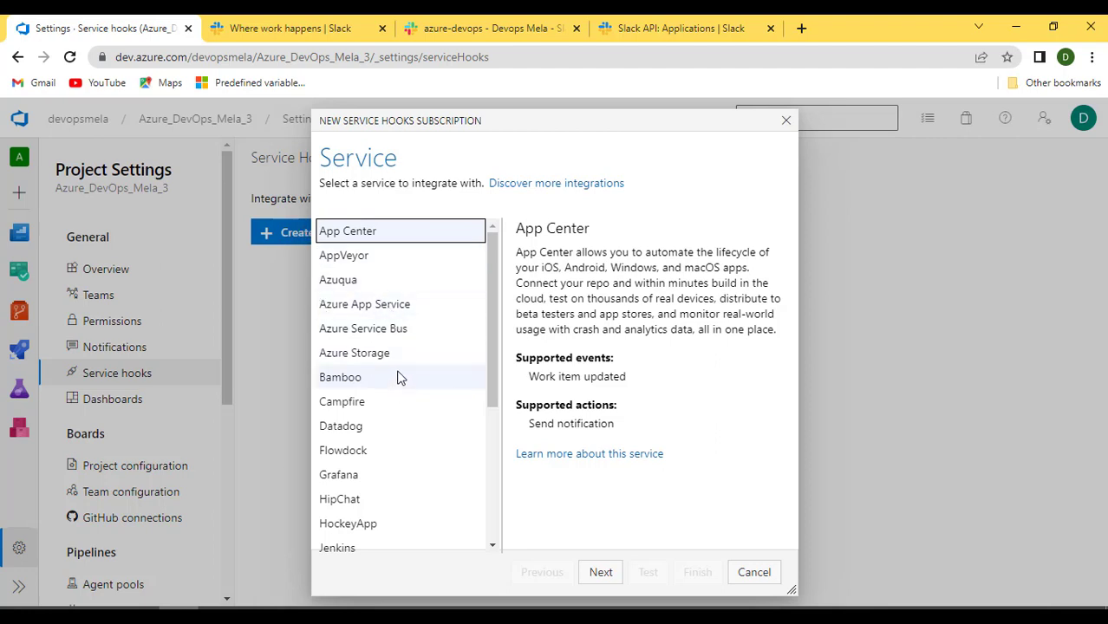
# Choose Slack as the service to integrate with and proceed to the subscription's trigger settings
pyautogui.scroll(-1, 399, 442)
pyautogui.click(346, 471)
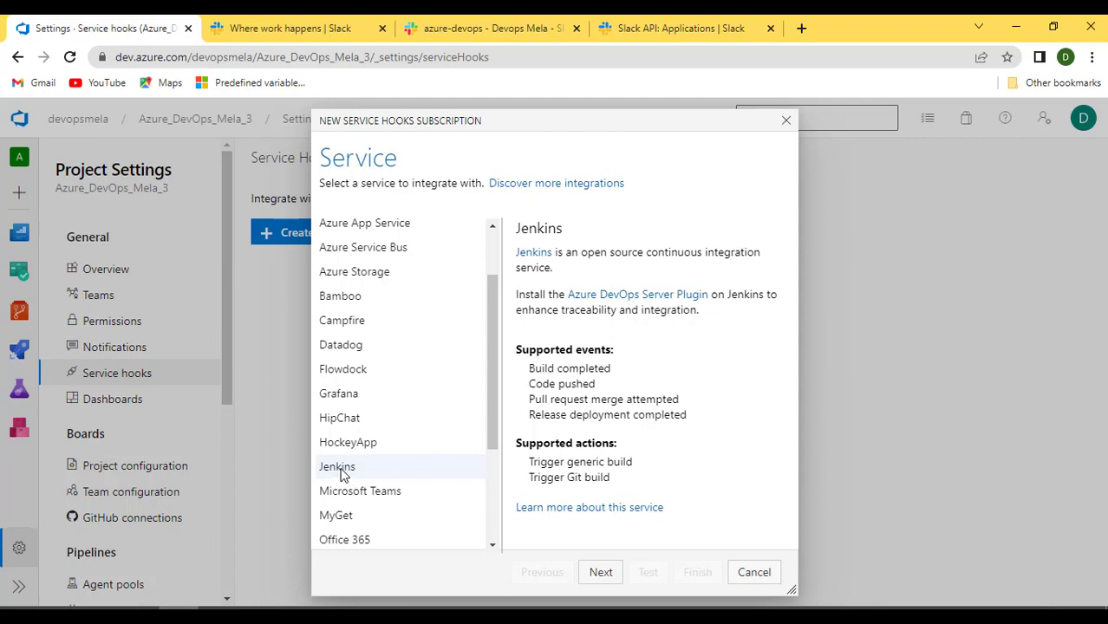
pyautogui.click(352, 402)
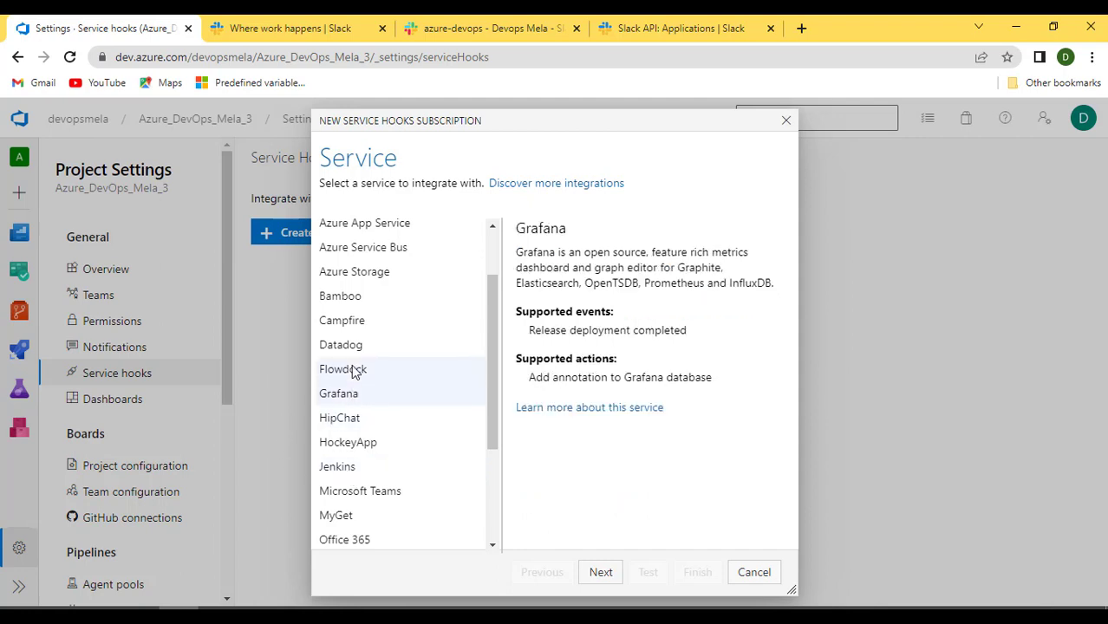
pyautogui.click(350, 347)
pyautogui.scroll(-2, 349, 381)
pyautogui.scroll(-1, 347, 384)
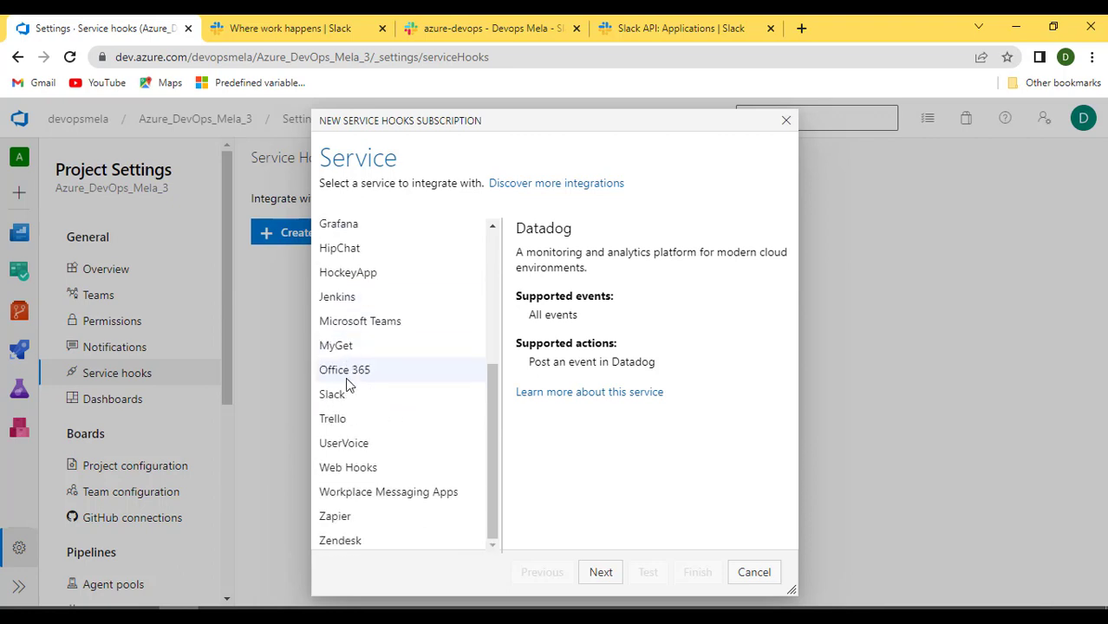
pyautogui.click(326, 398)
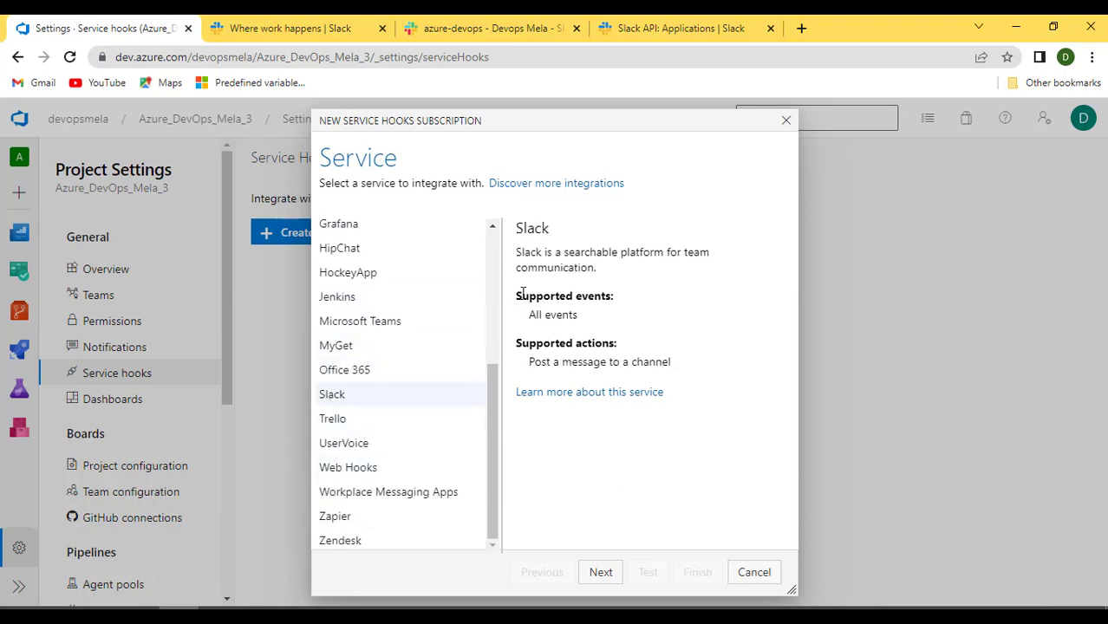
pyautogui.moveTo(523, 293); pyautogui.dragTo(646, 290)
pyautogui.moveTo(526, 361); pyautogui.dragTo(751, 363)
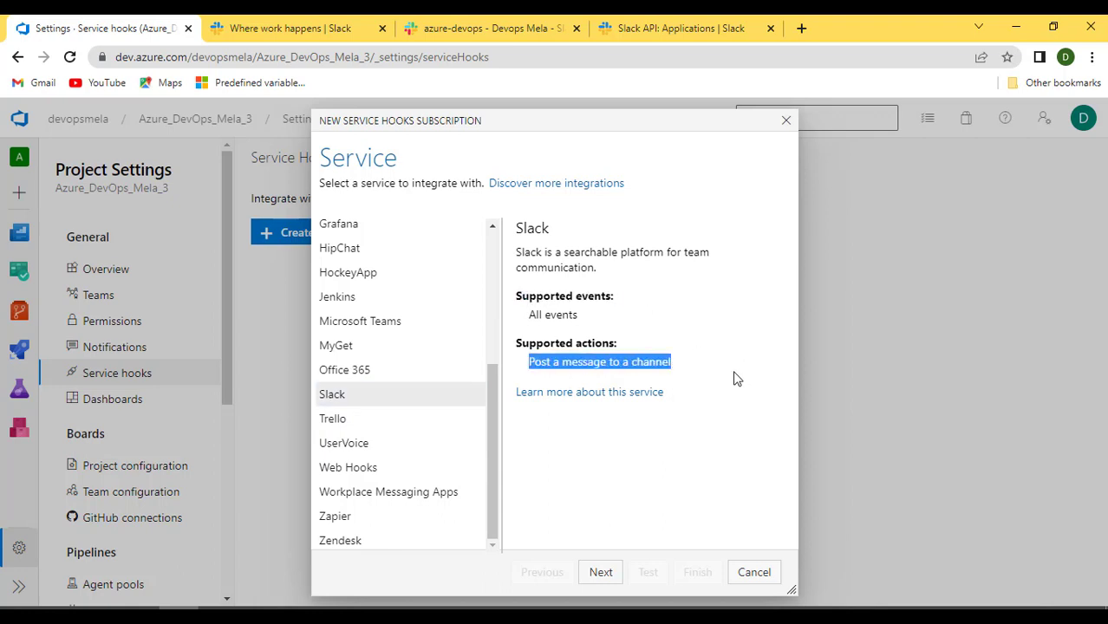
pyautogui.click(600, 572)
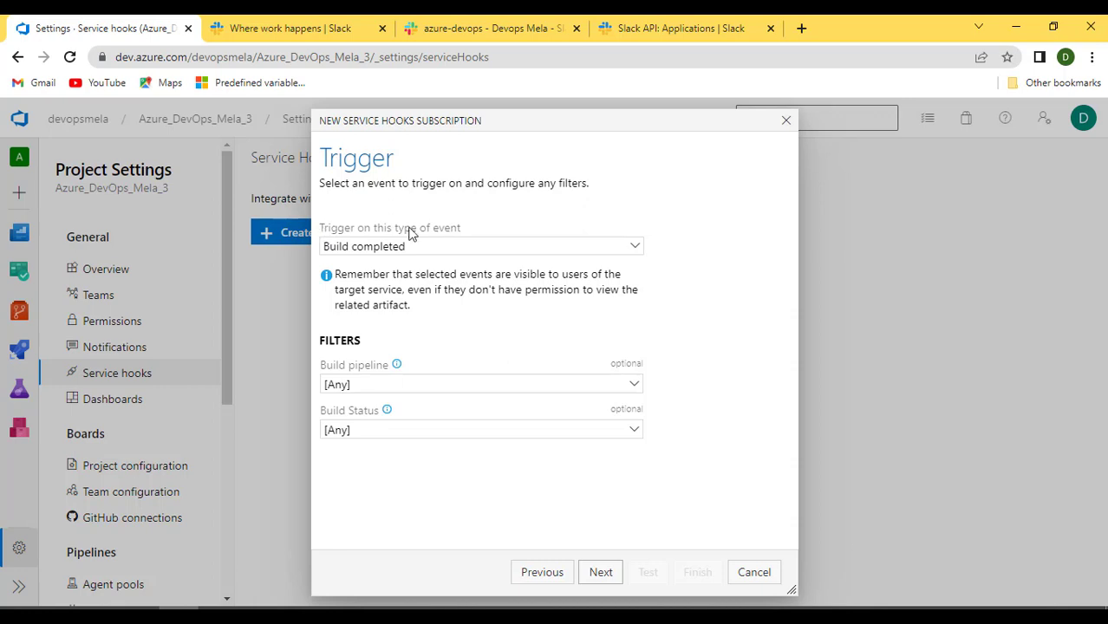
# Use Build completed as the trigger event with build pipeline and build status both set to [Any], and proceed to the action settings
pyautogui.click(483, 246)
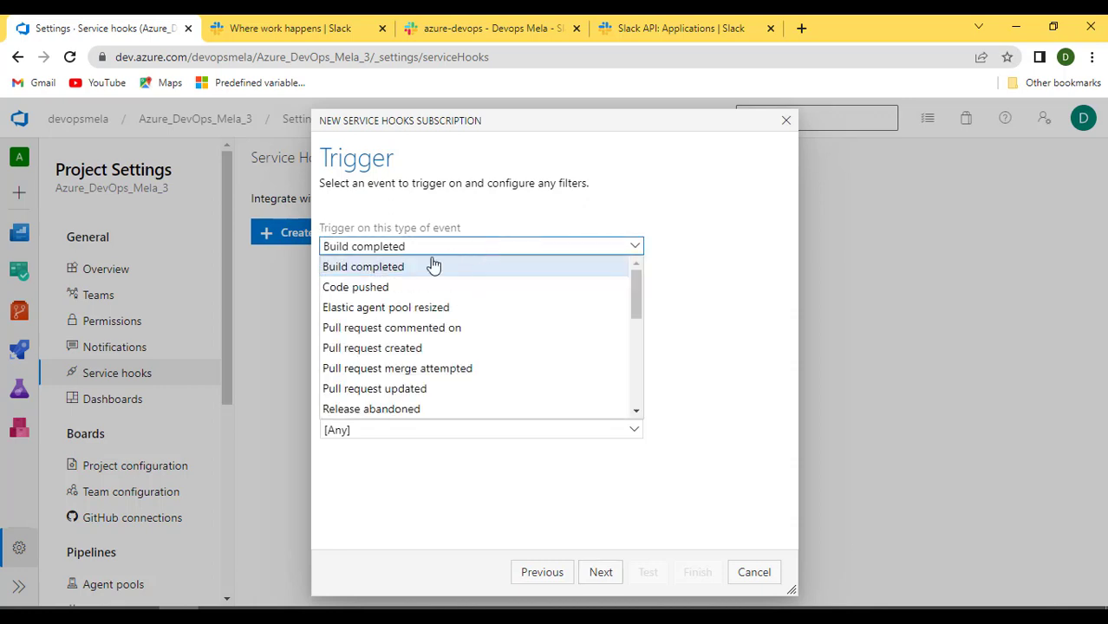
pyautogui.scroll(-6, 422, 352)
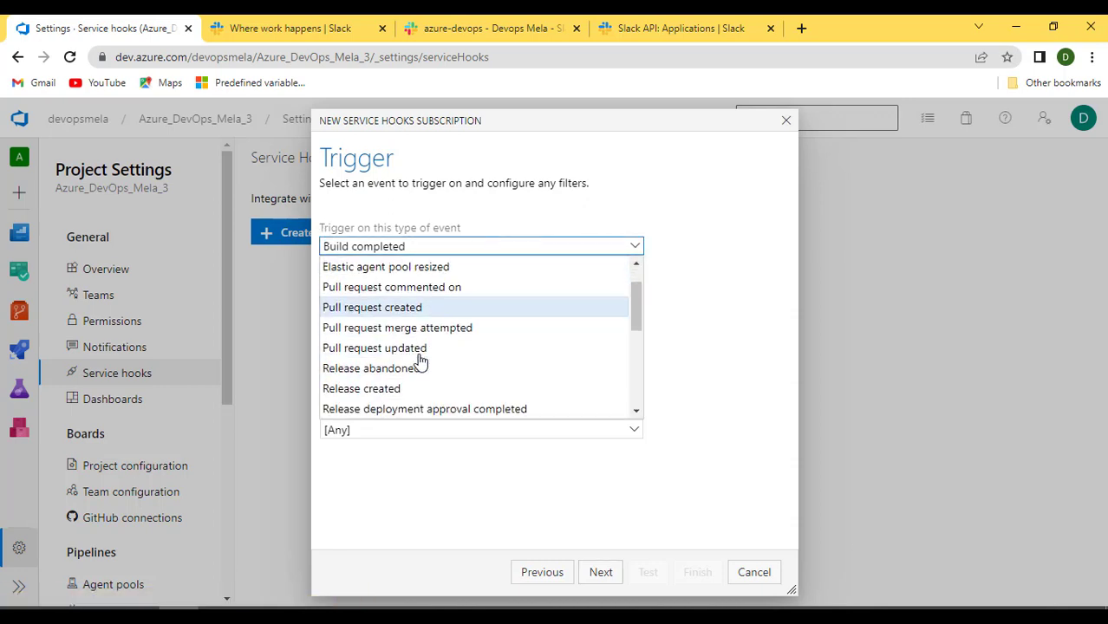
pyautogui.scroll(-1, 423, 349)
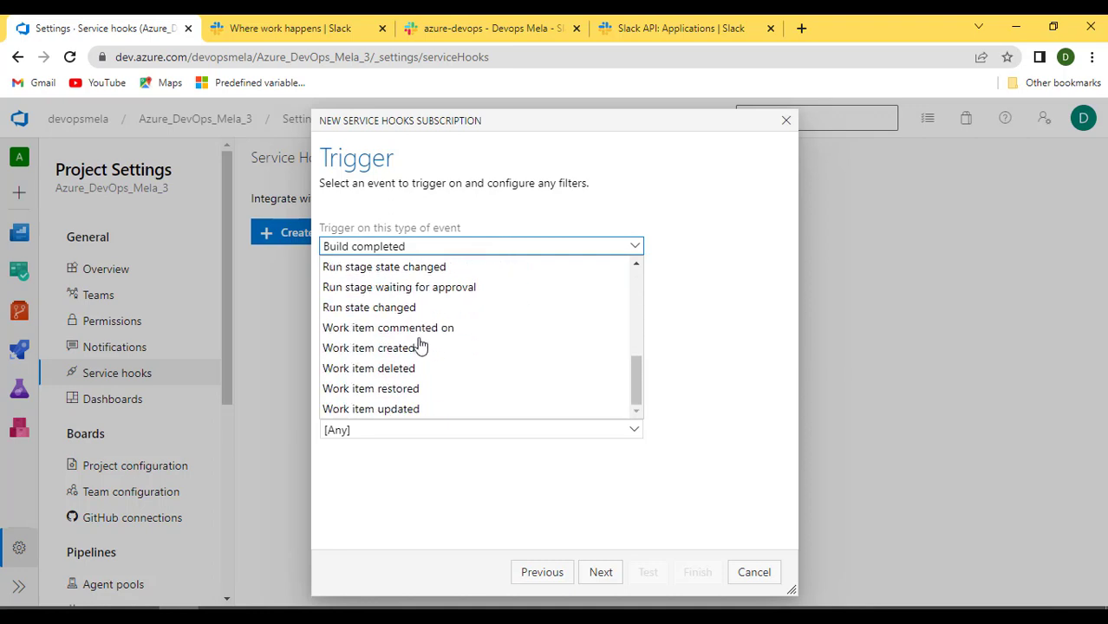
pyautogui.scroll(6, 420, 343)
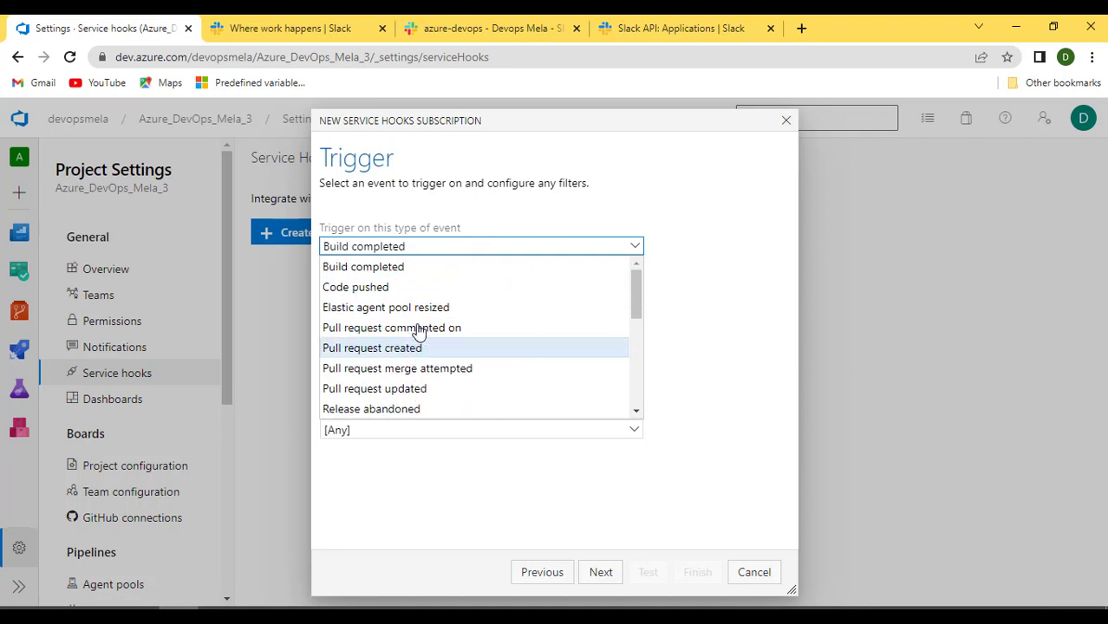
pyautogui.click(371, 267)
pyautogui.click(745, 311)
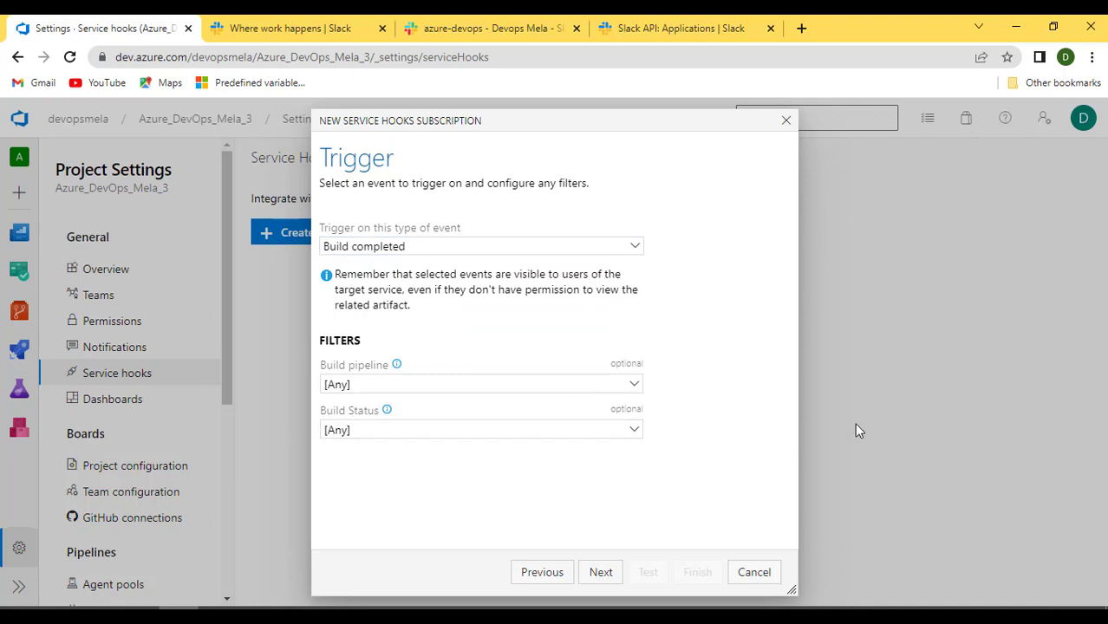
pyautogui.click(608, 388)
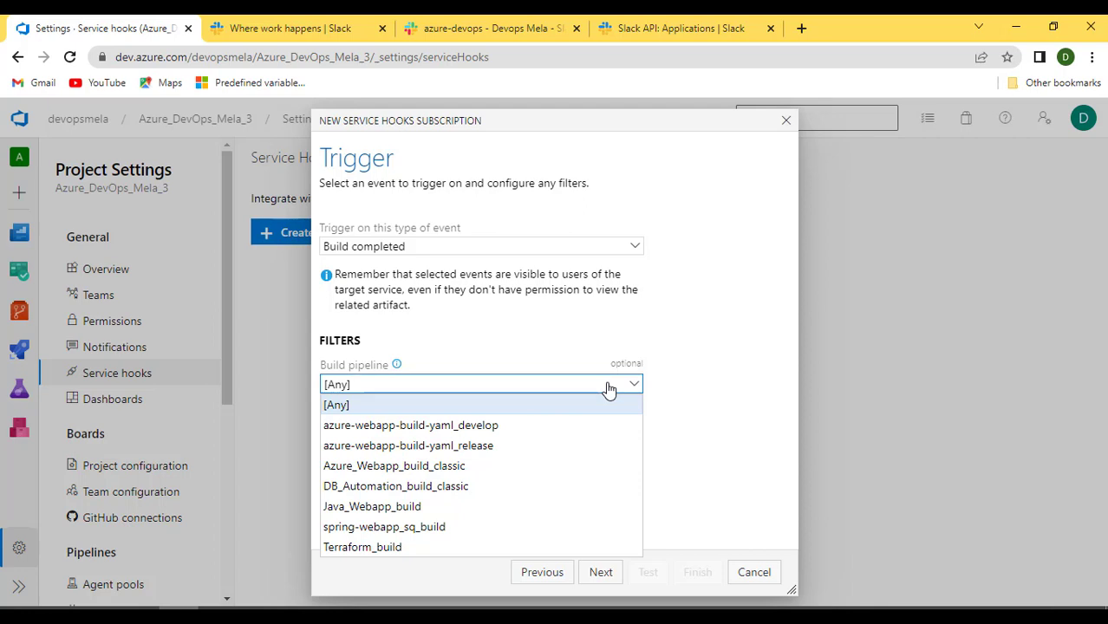
pyautogui.click(590, 404)
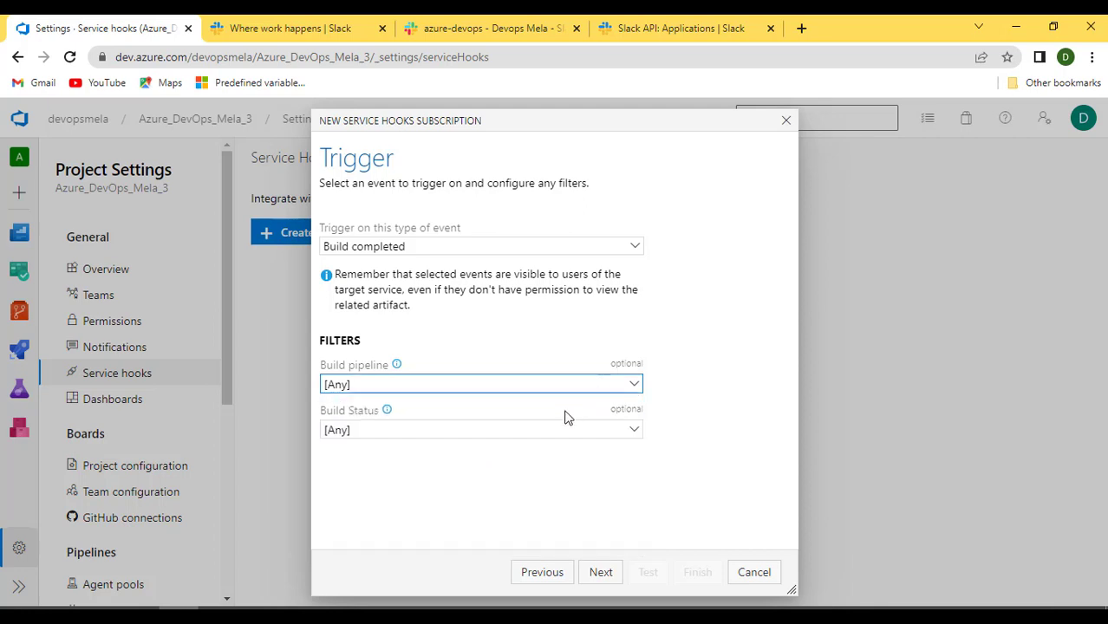
pyautogui.click(555, 431)
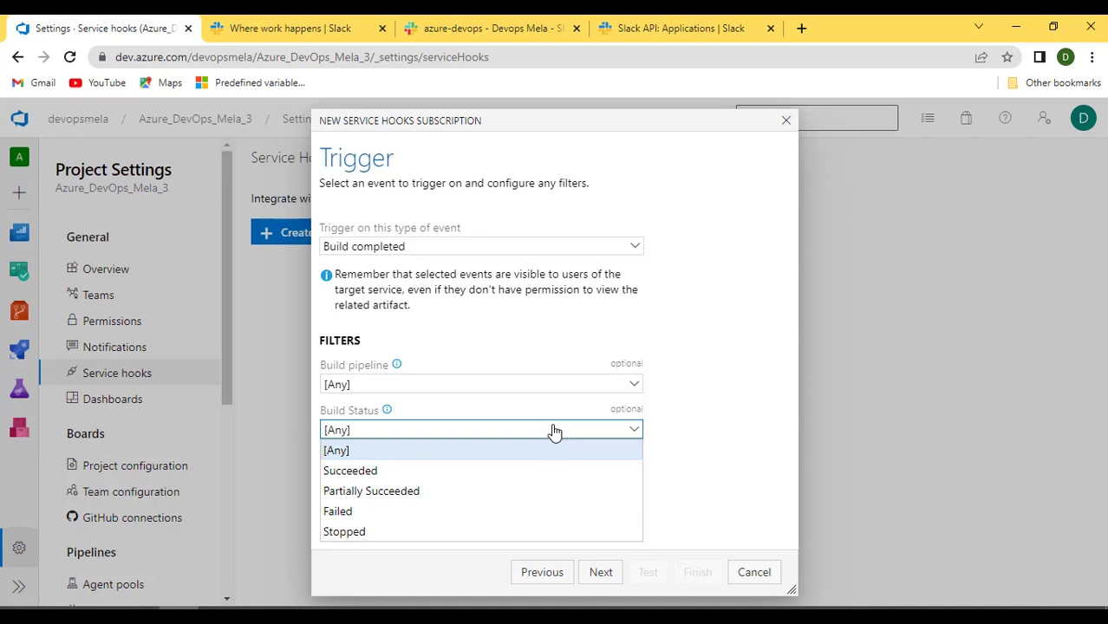
pyautogui.click(554, 431)
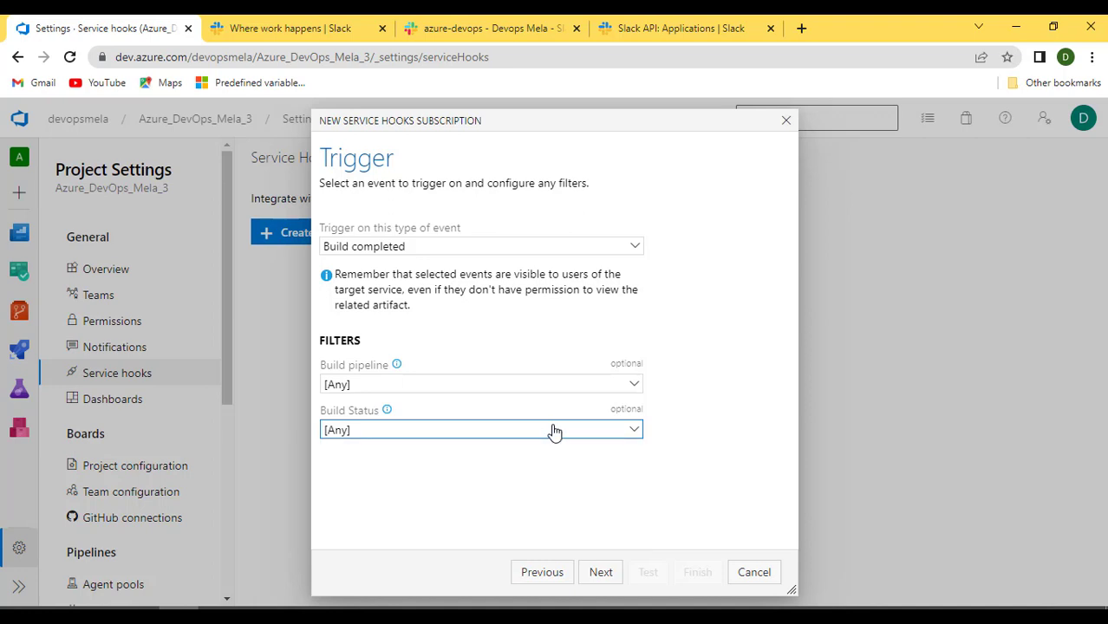
pyautogui.click(600, 574)
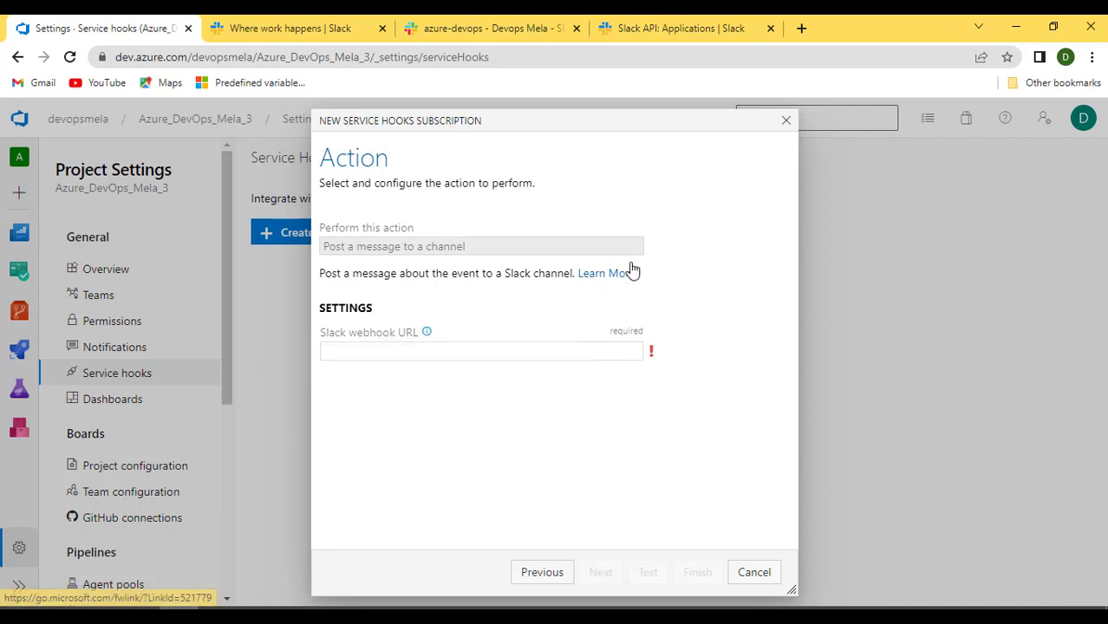
# On the Slack API page, create an app from scratch named azure-devops-build in the Devops Mela workspace
pyautogui.click(680, 32)
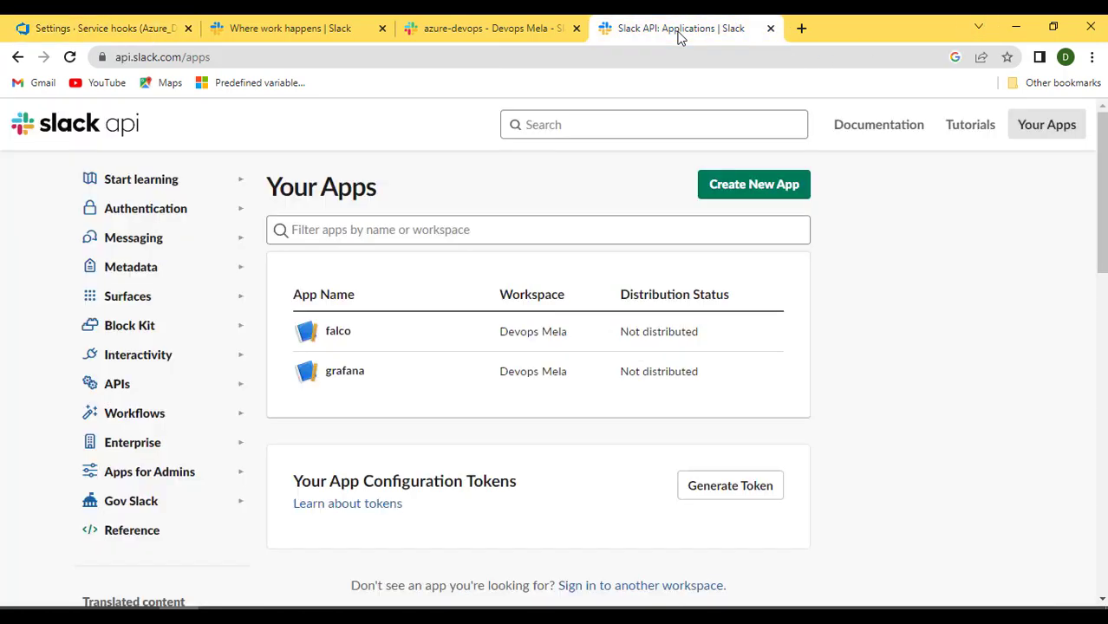
pyautogui.click(748, 198)
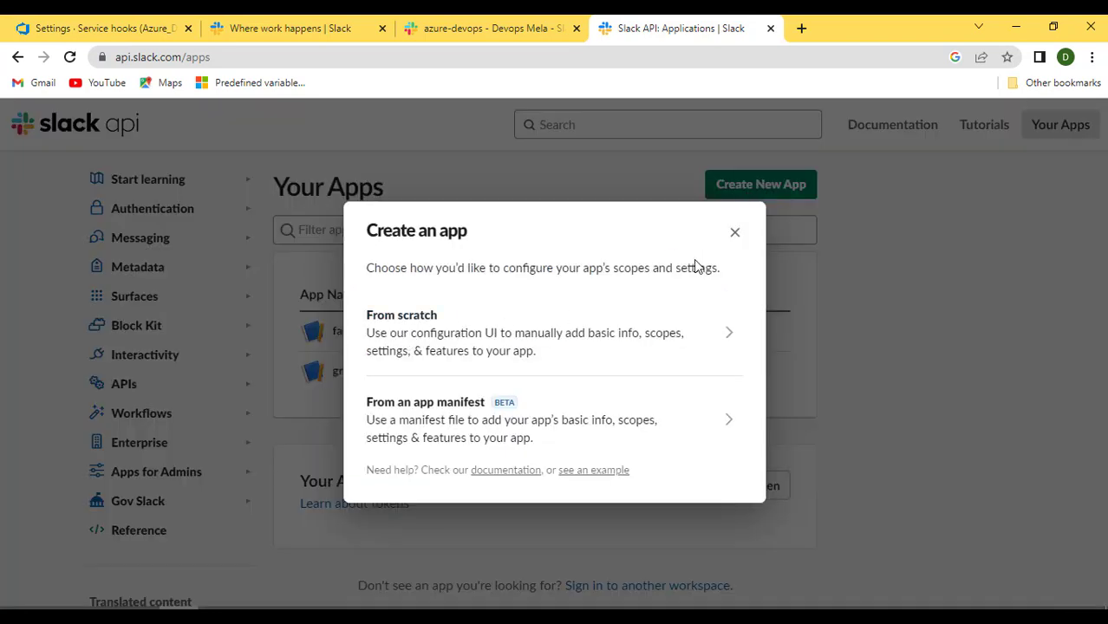
pyautogui.click(425, 326)
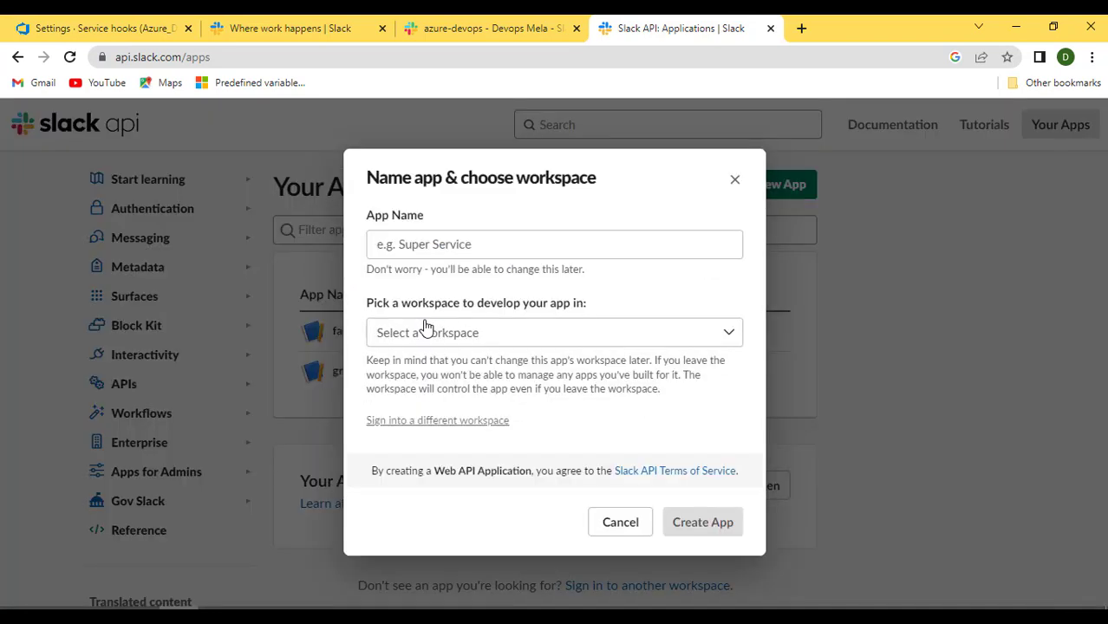
pyautogui.click(444, 244)
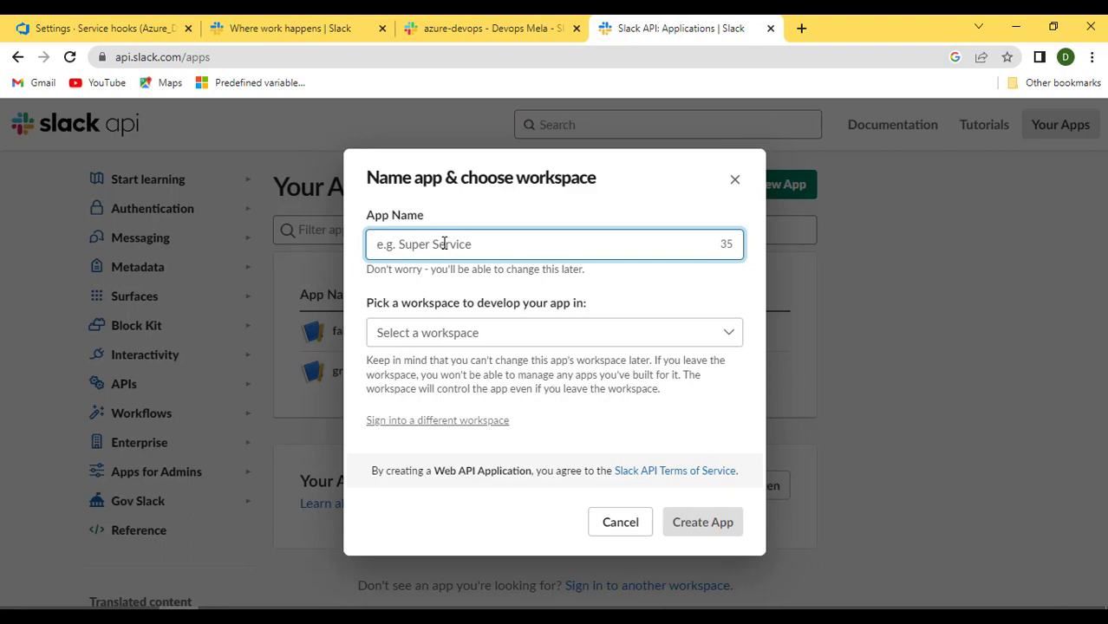
pyautogui.write('azure')
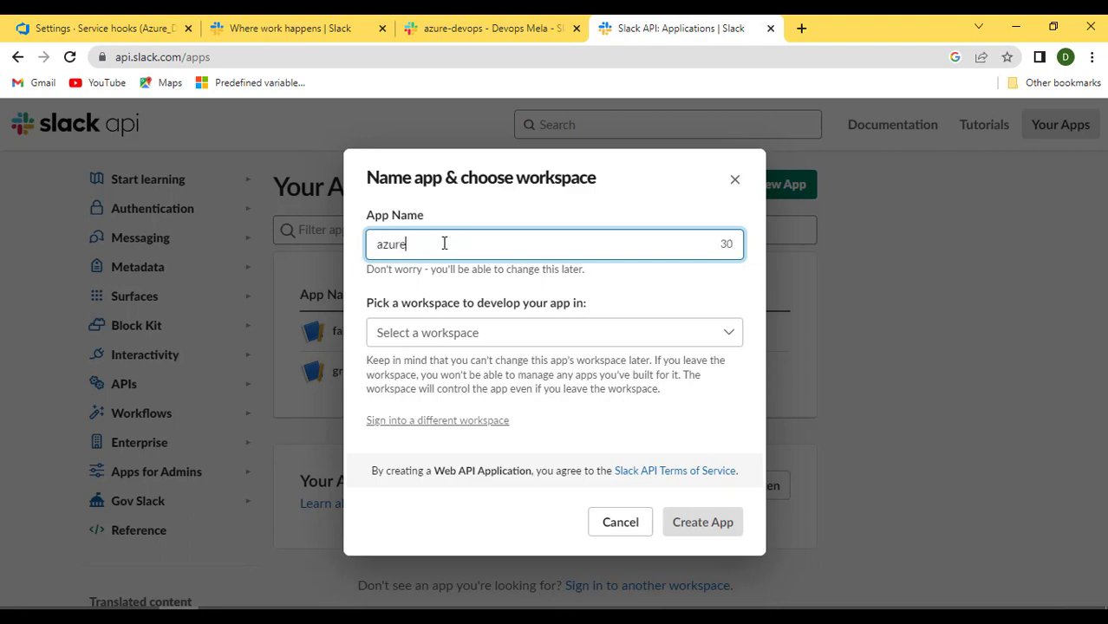
pyautogui.write('-devops-build')
pyautogui.click(495, 339)
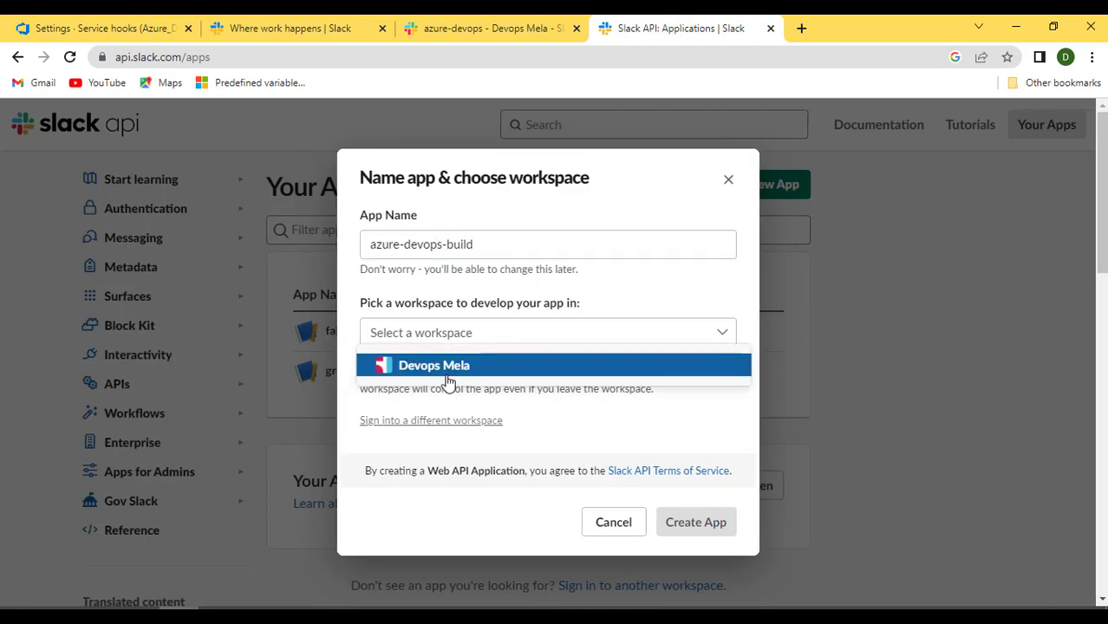
pyautogui.click(439, 367)
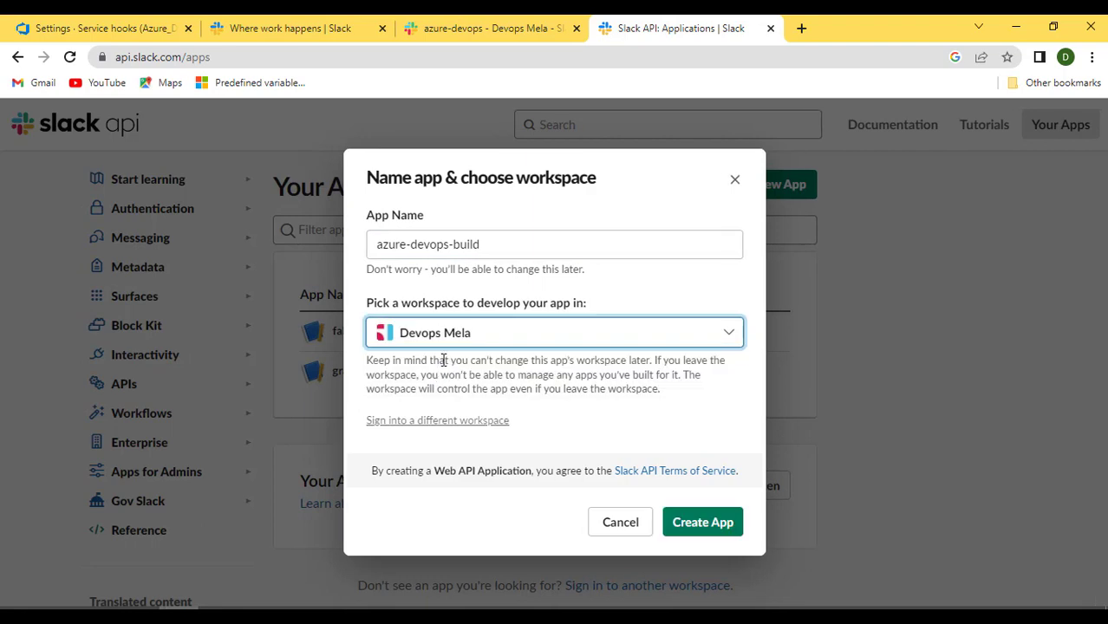
pyautogui.click(694, 522)
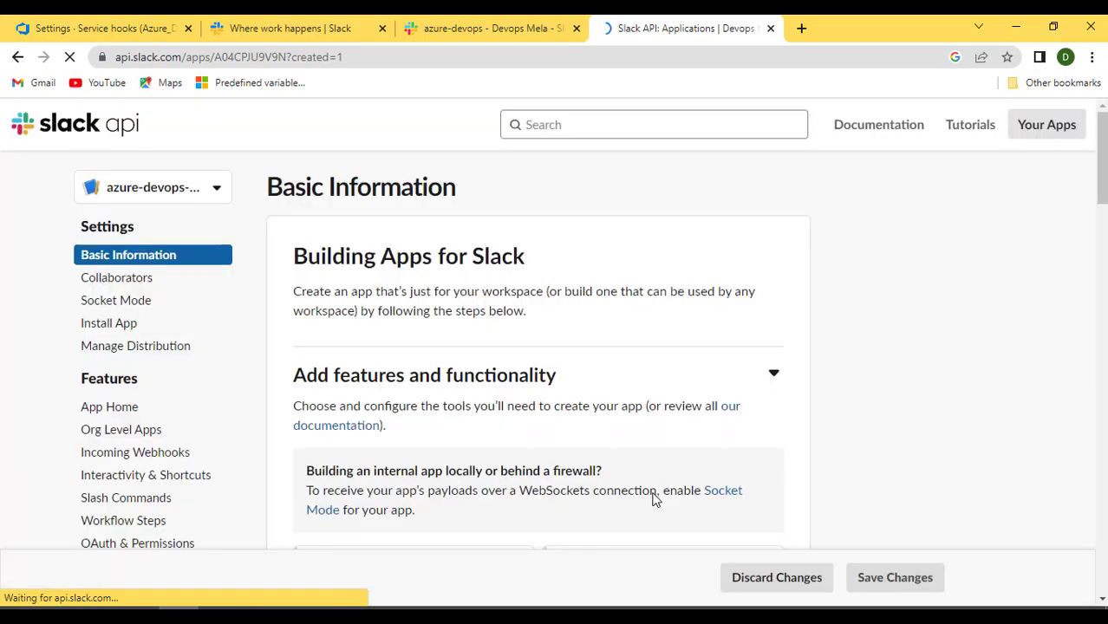
# Open the Incoming Webhooks feature of the azure-devops-build app and activate incoming webhooks
pyautogui.scroll(-4, 528, 359)
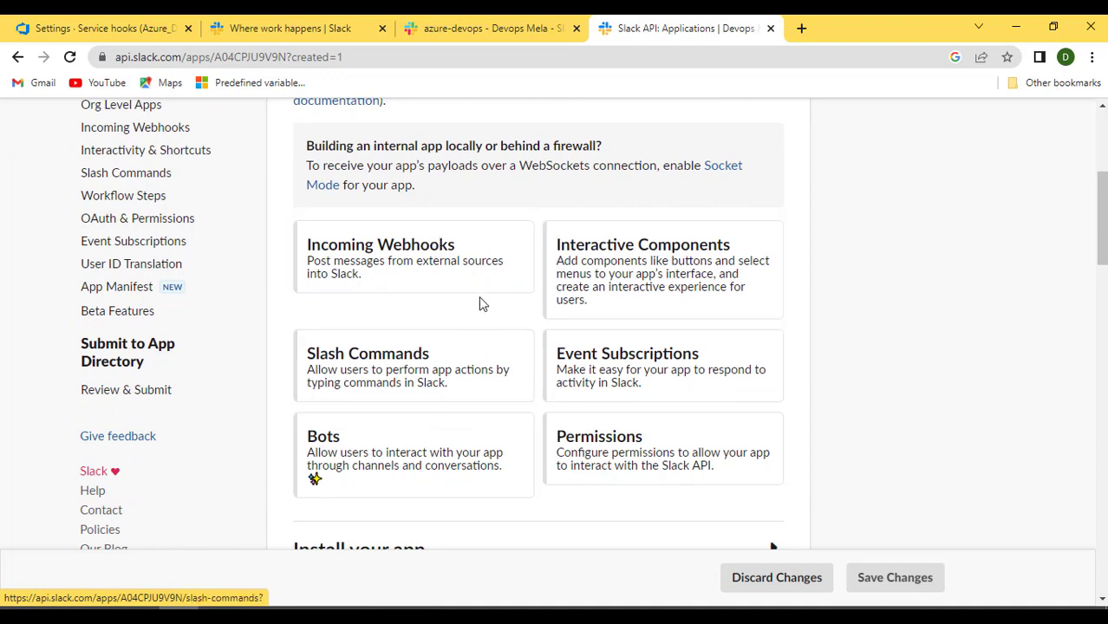
pyautogui.scroll(1, 421, 397)
pyautogui.scroll(-1, 423, 398)
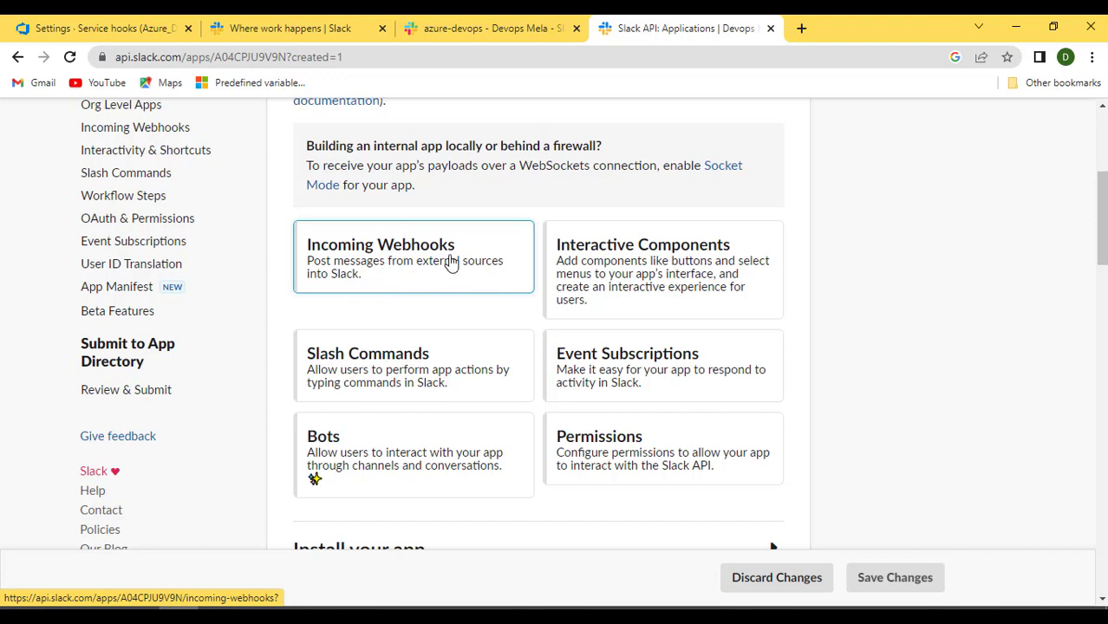
pyautogui.click(401, 274)
pyautogui.scroll(-2, 745, 419)
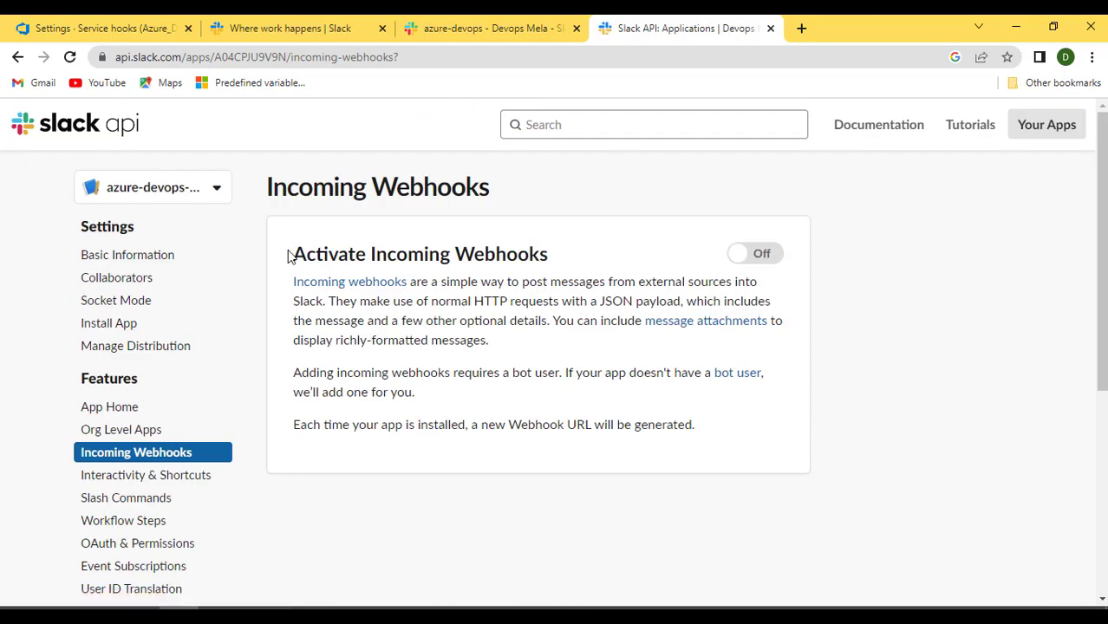
pyautogui.moveTo(292, 252); pyautogui.dragTo(557, 253)
pyautogui.click(626, 252)
pyautogui.click(771, 258)
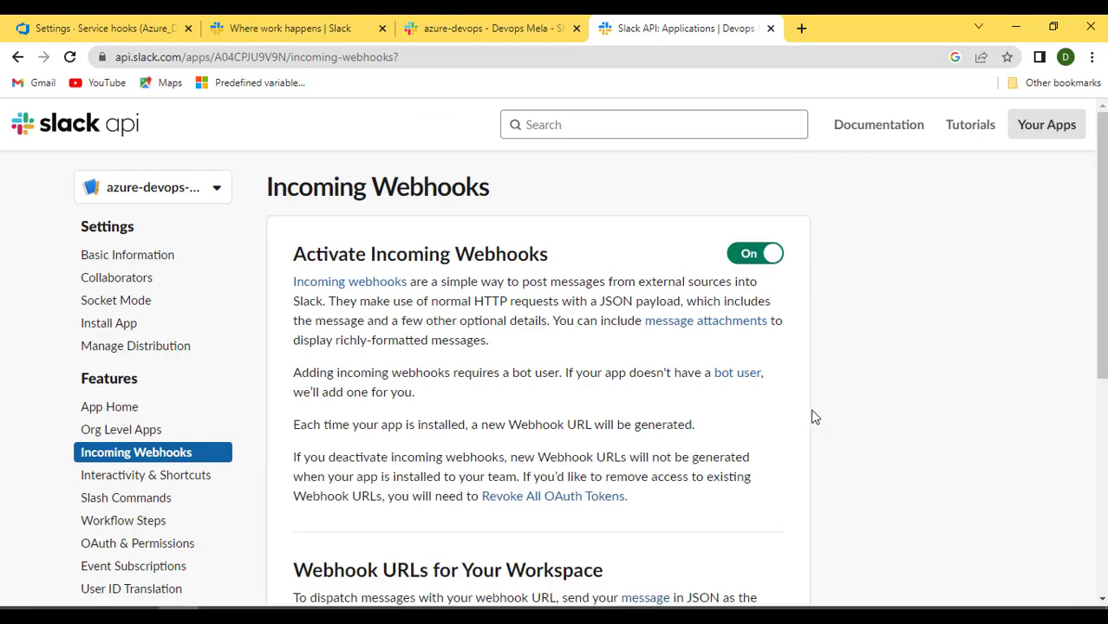
# Examine the webhook URL section and its sample curl request, and check the azure-devops channel in Slack
pyautogui.scroll(-3, 659, 304)
pyautogui.scroll(-2, 607, 275)
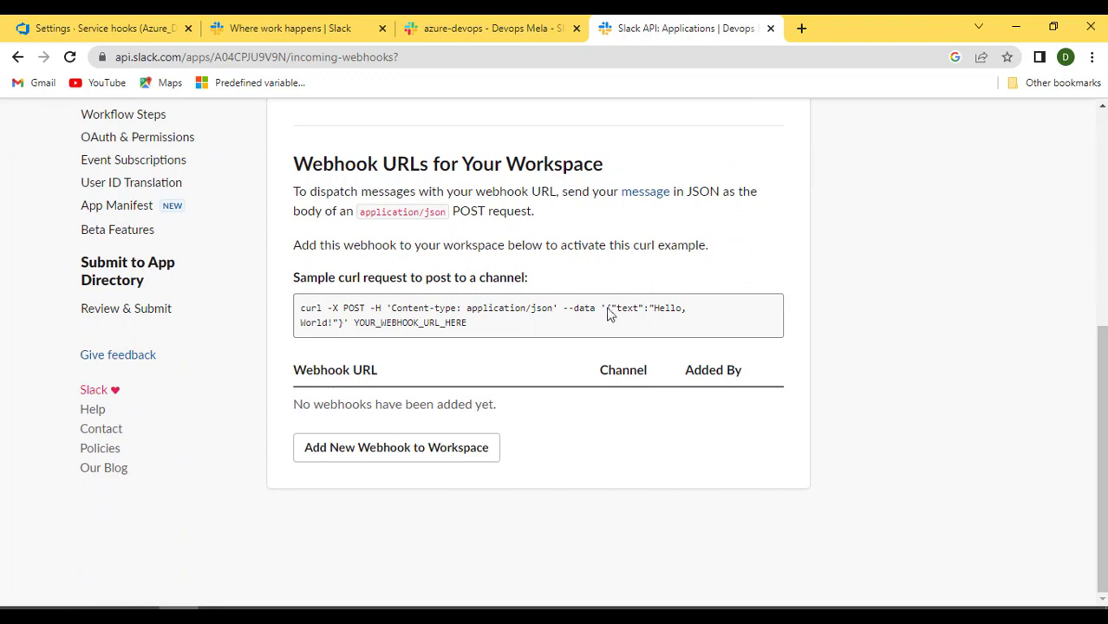
pyautogui.moveTo(294, 372); pyautogui.dragTo(378, 374)
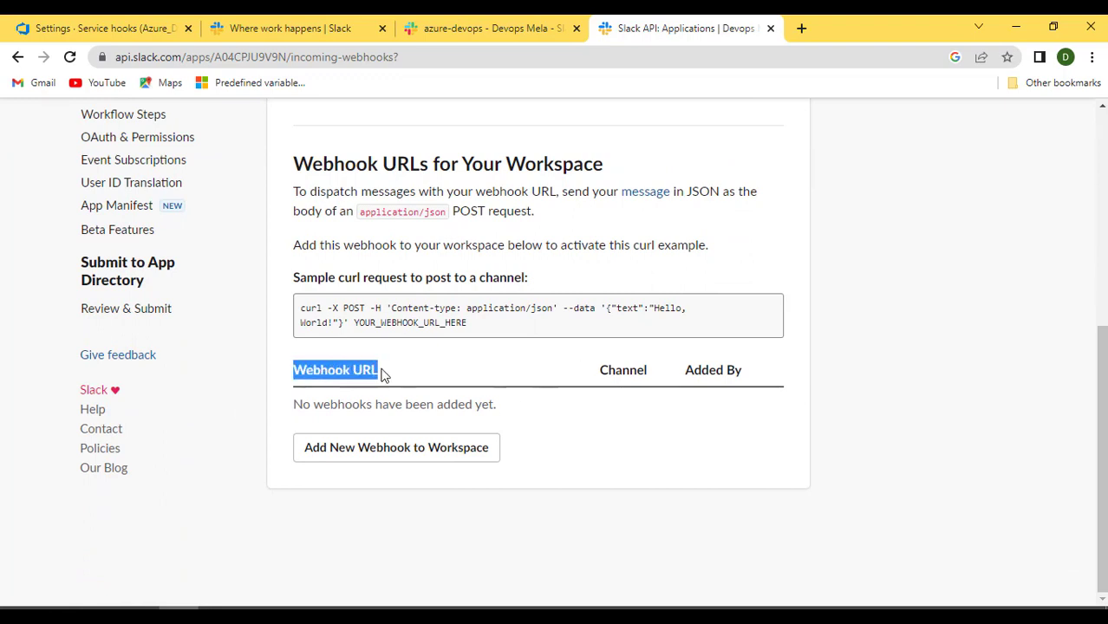
pyautogui.click(427, 375)
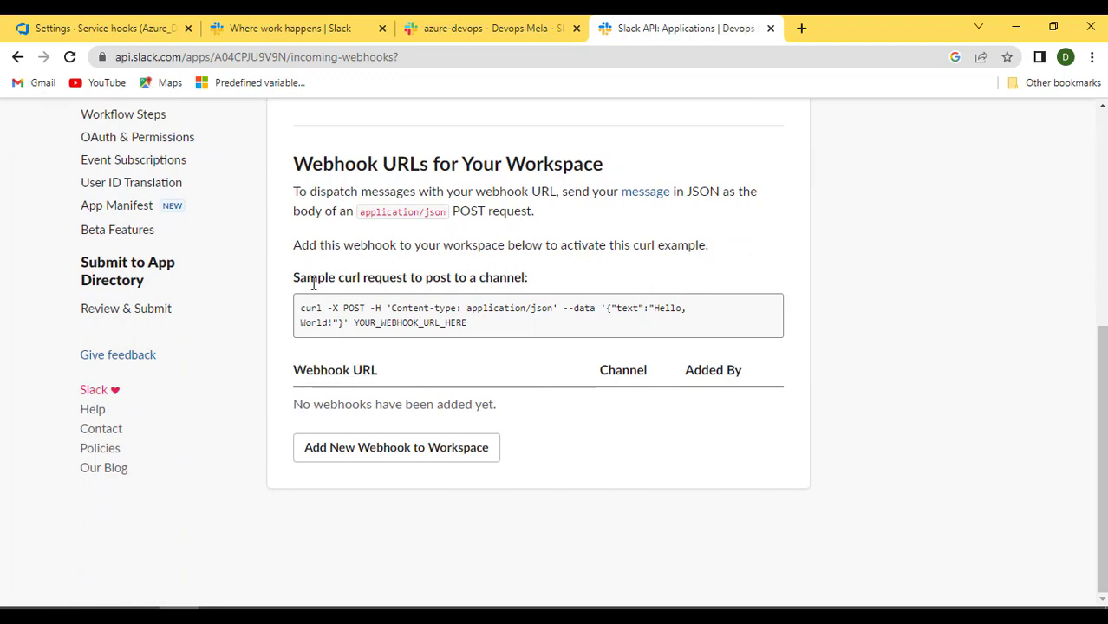
pyautogui.moveTo(303, 308); pyautogui.dragTo(495, 321)
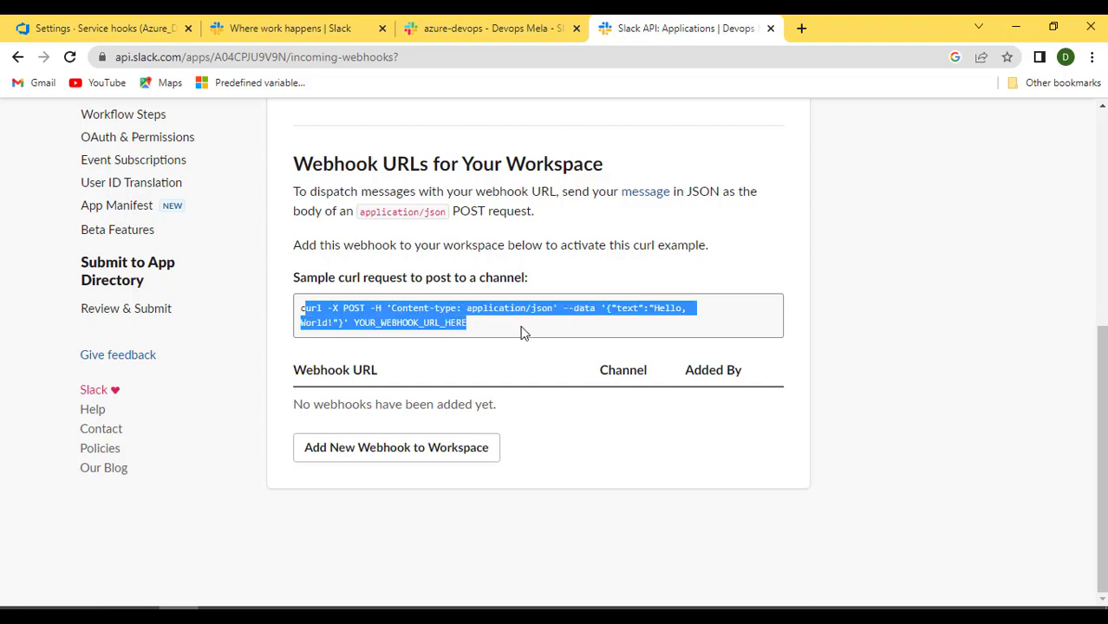
pyautogui.click(488, 321)
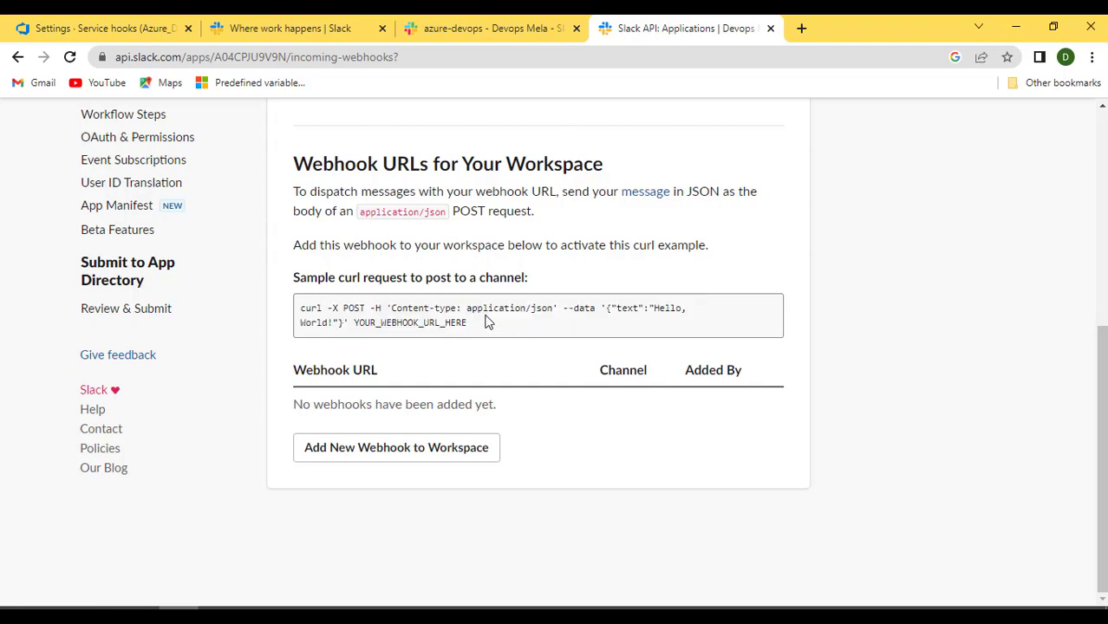
pyautogui.click(465, 34)
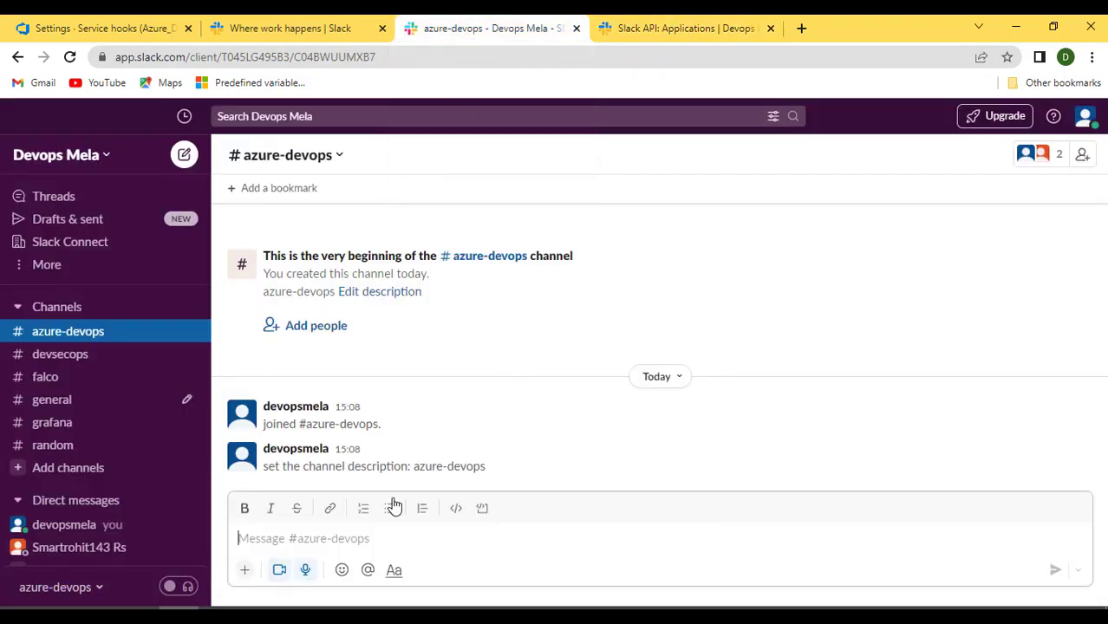
pyautogui.click(631, 34)
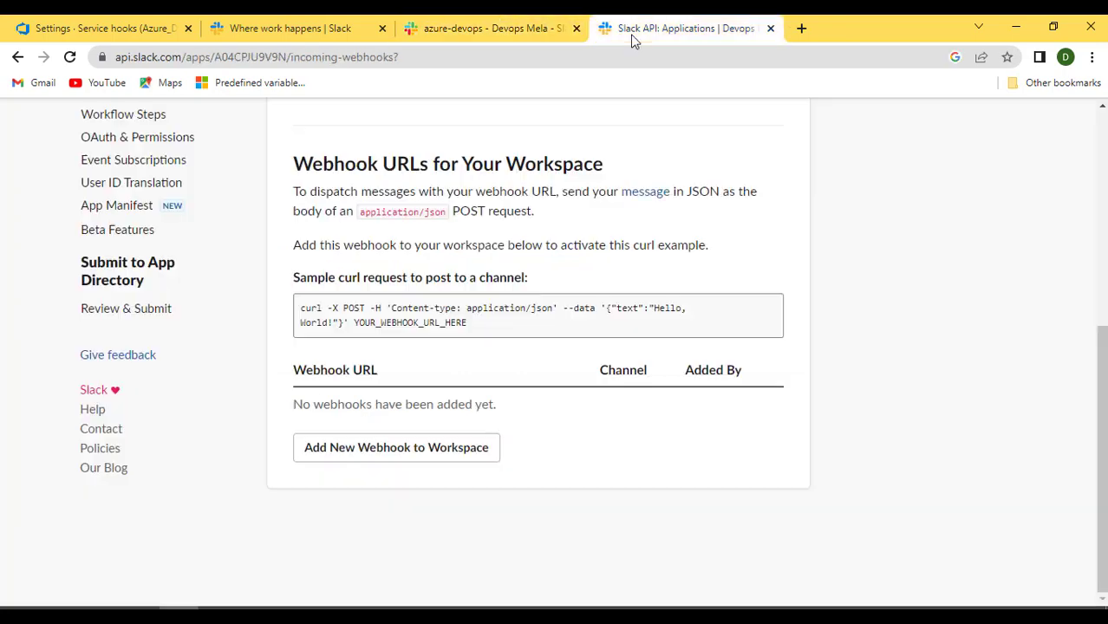
# Add a new webhook to the workspace, allowing azure-devops-build to post to the azure-devops channel
pyautogui.click(391, 449)
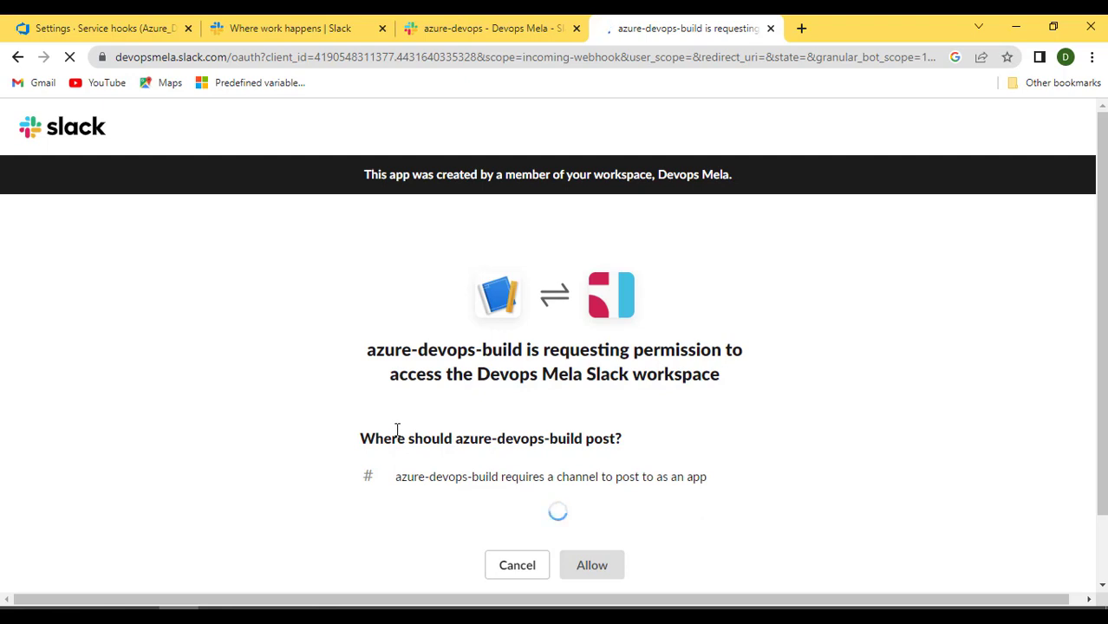
pyautogui.scroll(-1, 397, 429)
pyautogui.click(673, 430)
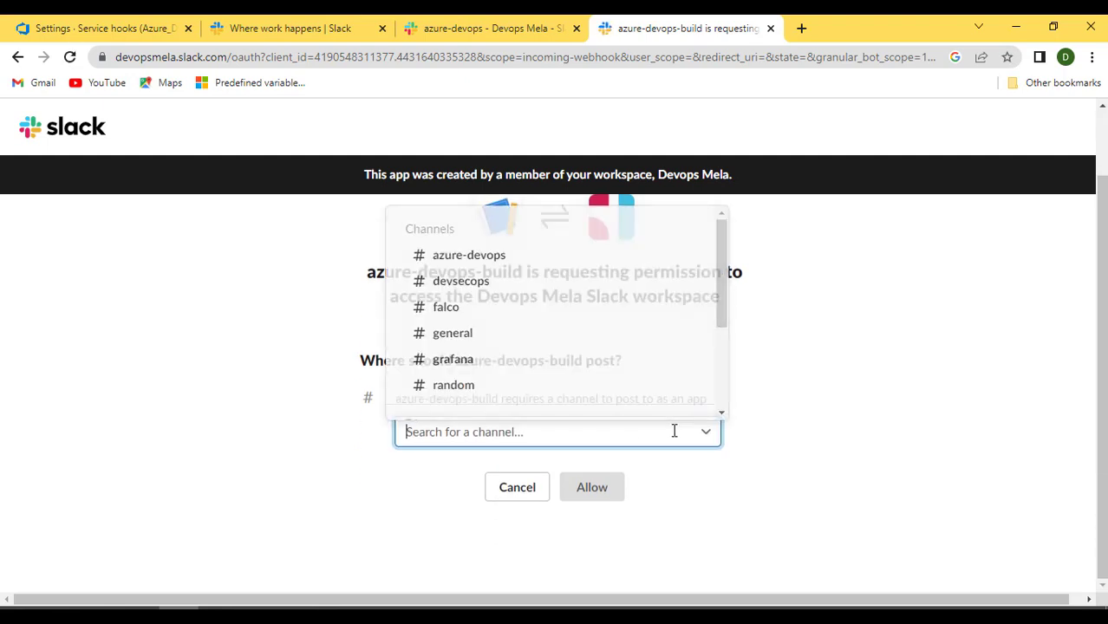
pyautogui.click(488, 257)
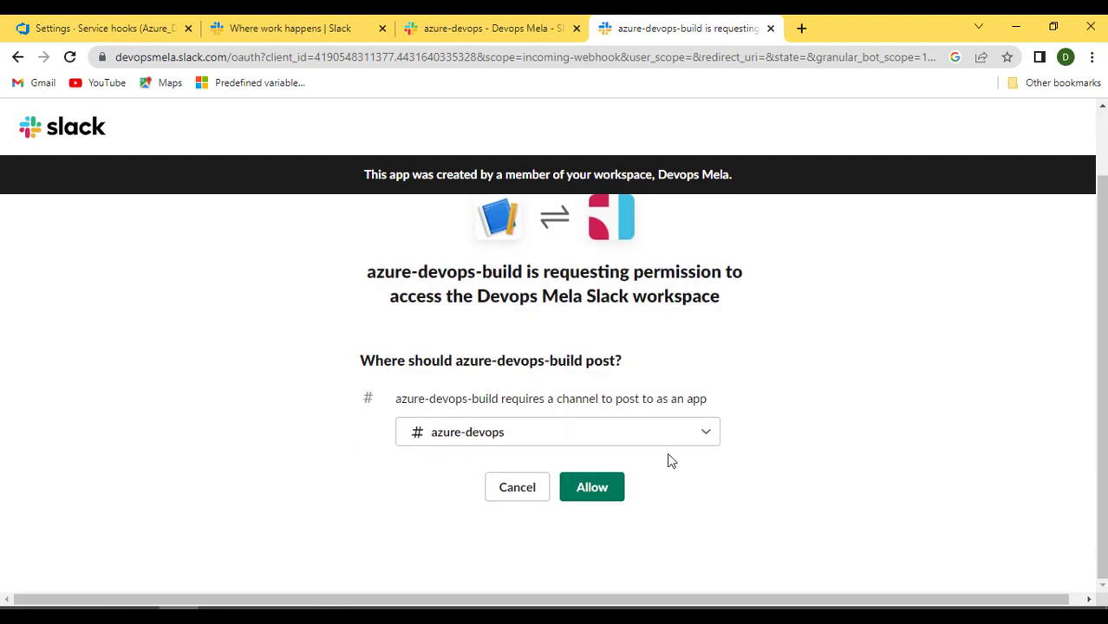
pyautogui.click(590, 491)
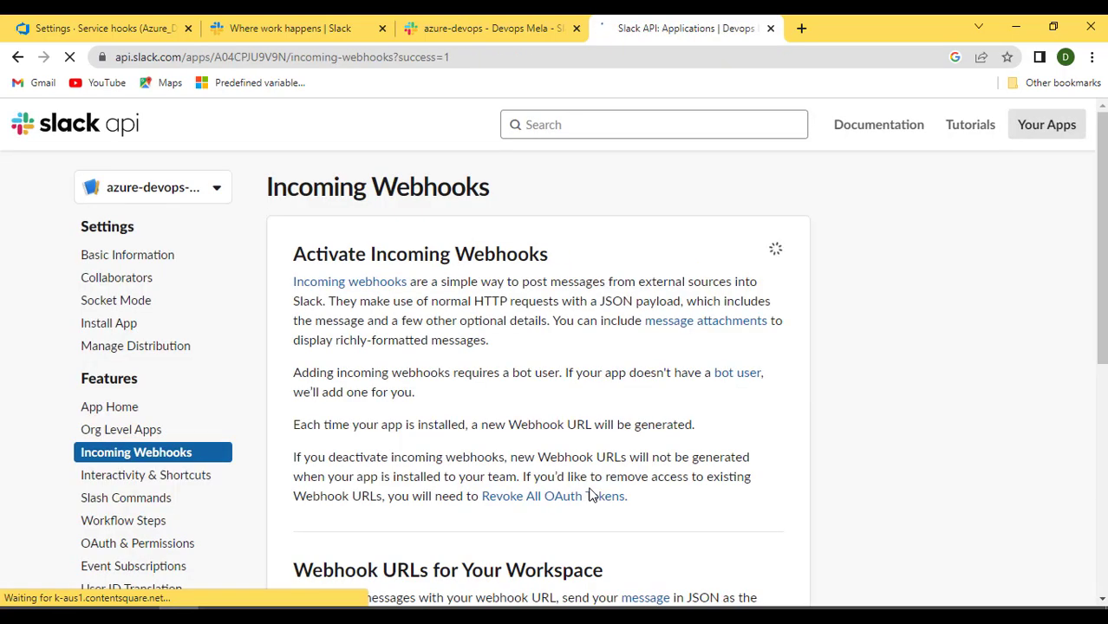
# Copy the new webhook URL for the azure-devops channel and paste it as the Slack webhook URL in the Azure DevOps subscription
pyautogui.scroll(-1, 587, 463)
pyautogui.scroll(-5, 587, 468)
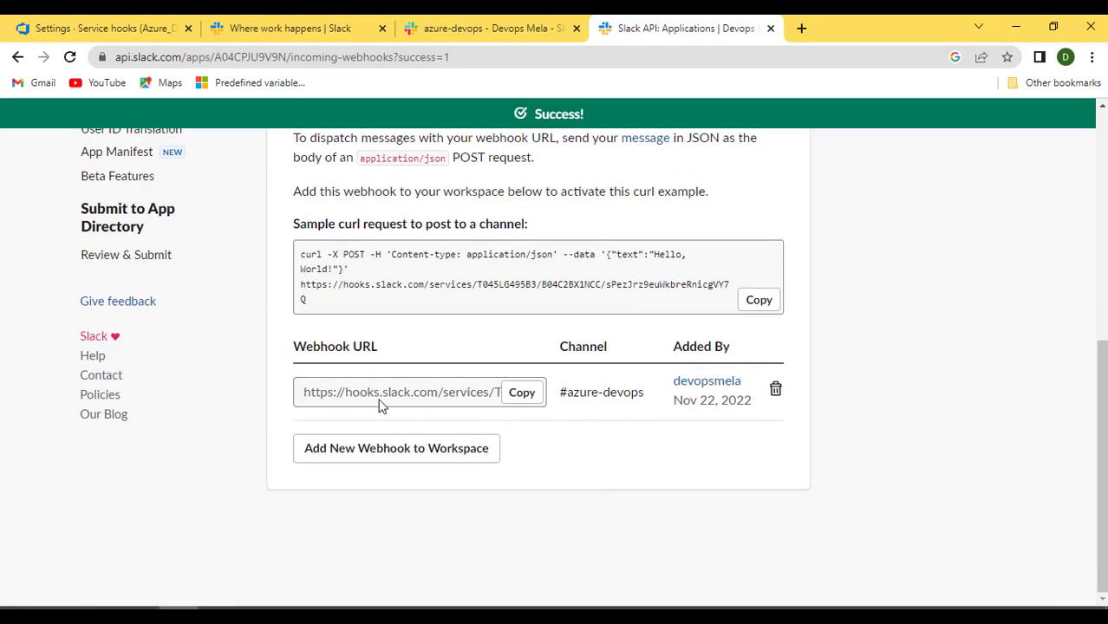
pyautogui.click(523, 393)
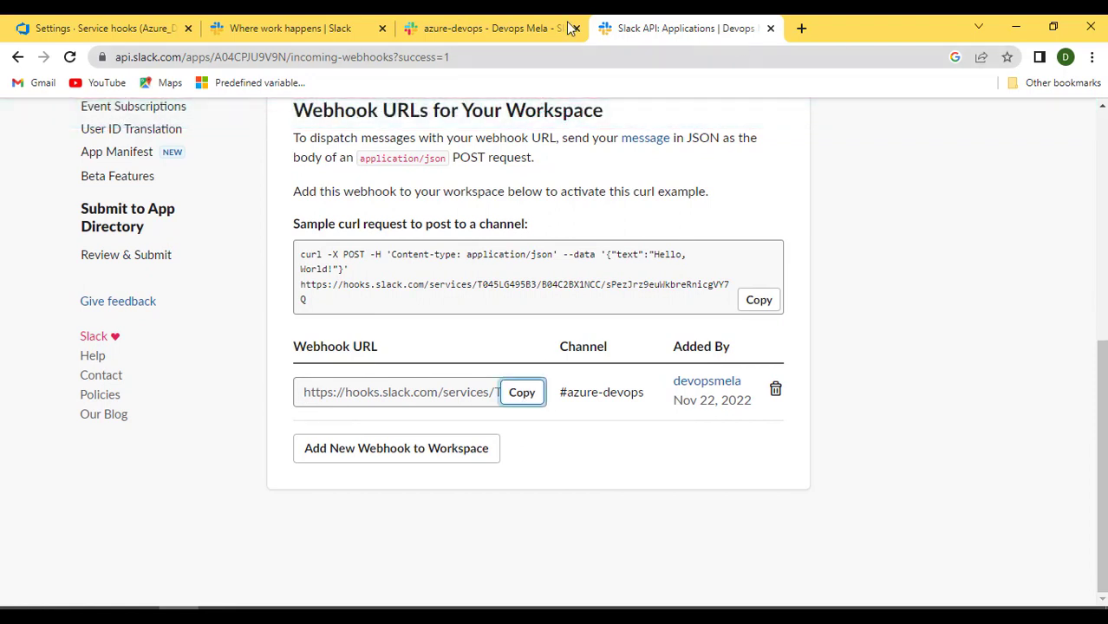
pyautogui.click(78, 27)
pyautogui.click(447, 350)
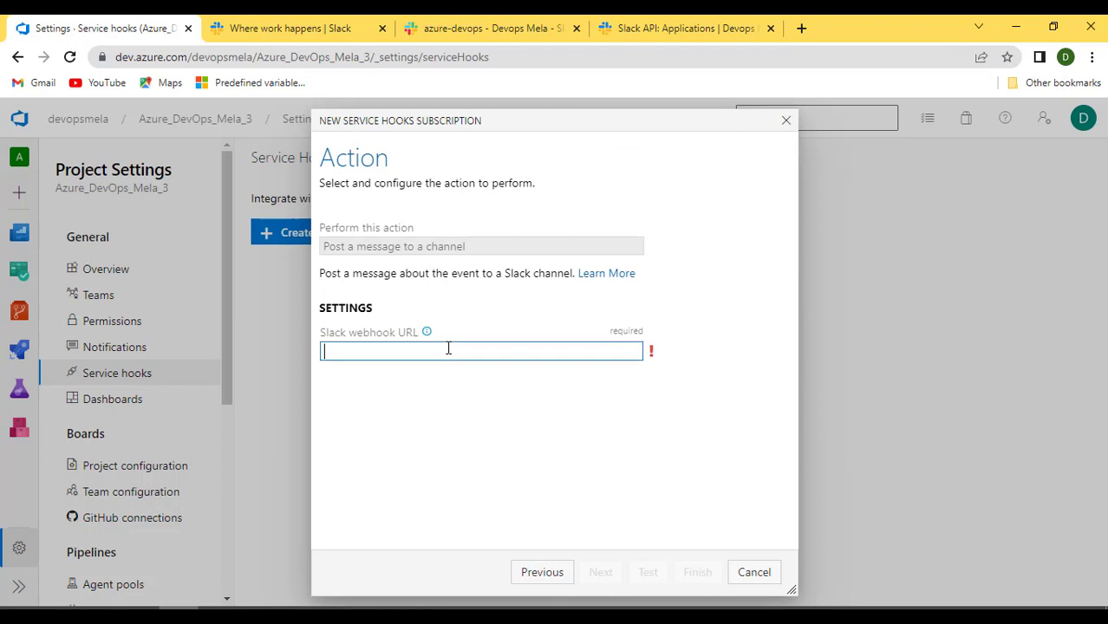
pyautogui.hotkey('ctrl', 'v')
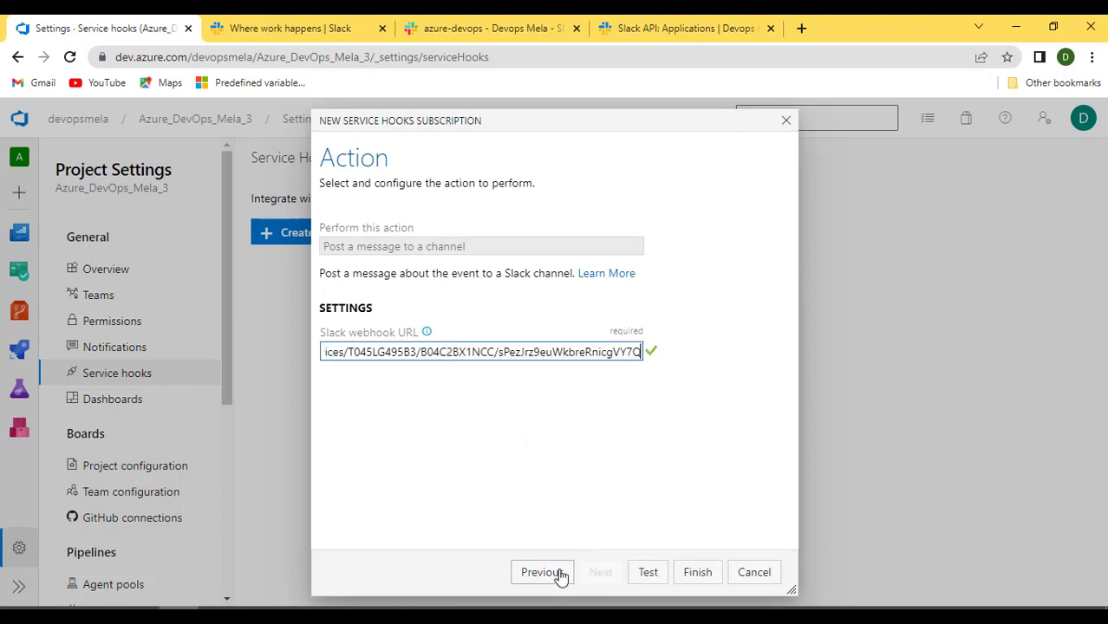
# Send a test notification from the subscription and check the resulting message in Slack's azure-devops channel
pyautogui.click(648, 573)
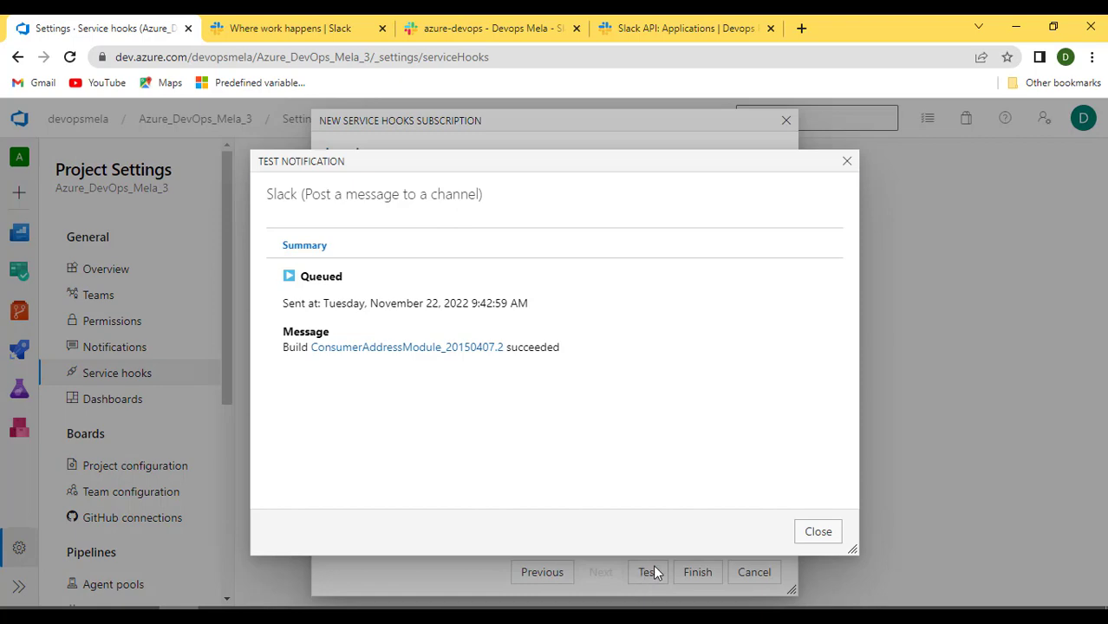
pyautogui.click(816, 531)
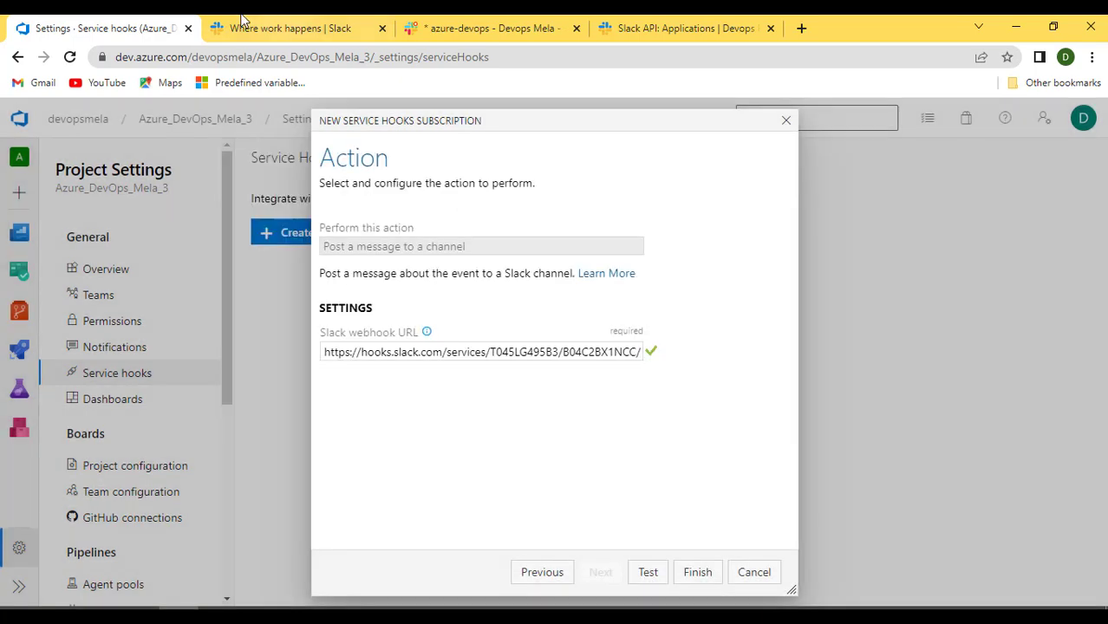
pyautogui.click(444, 30)
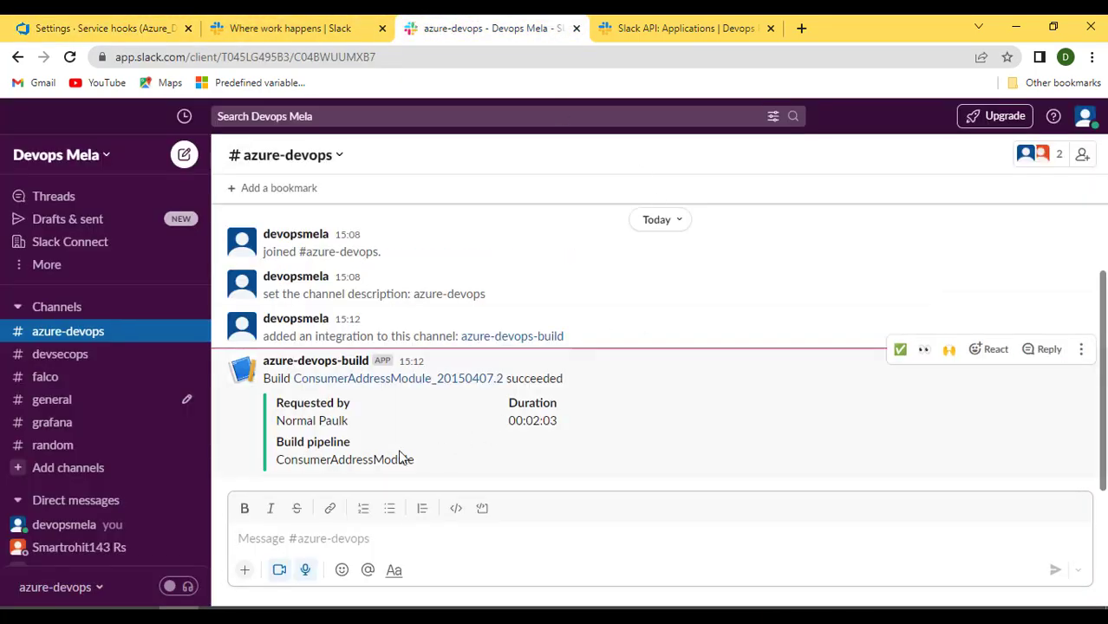
pyautogui.moveTo(437, 473); pyautogui.dragTo(263, 362)
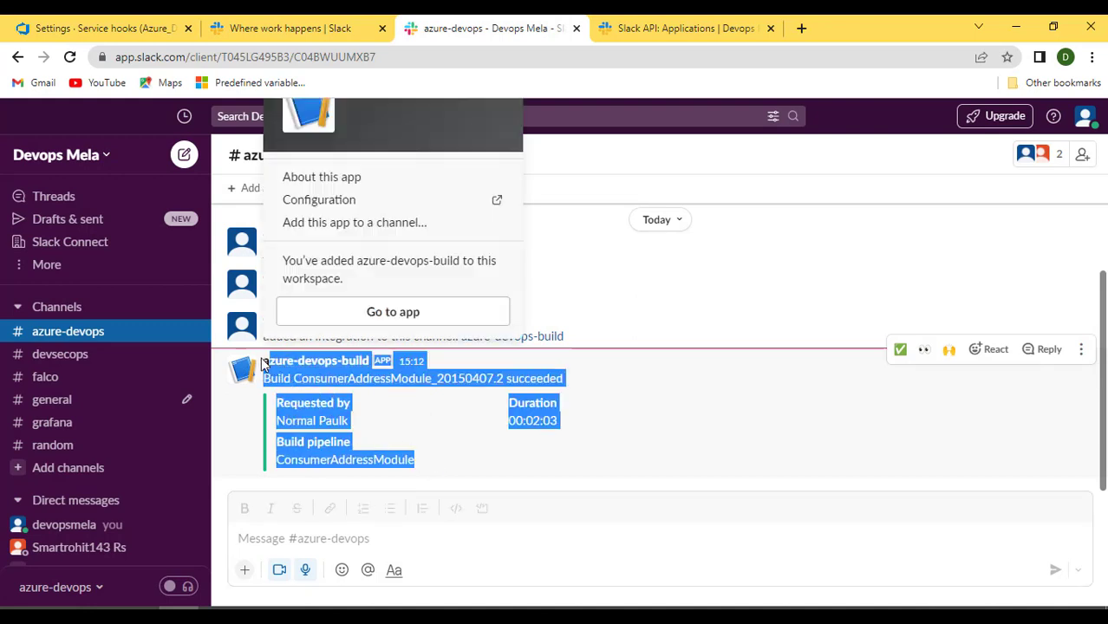
pyautogui.click(766, 472)
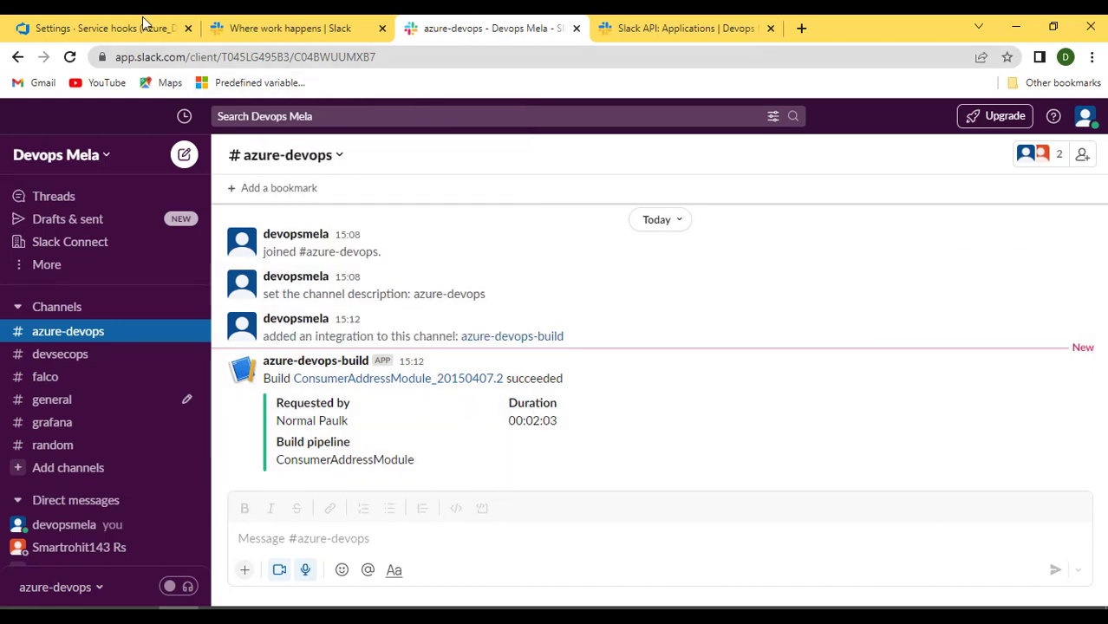
# Finish creating the Slack subscription in Azure DevOps, and open the project's list of recently run pipelines
pyautogui.click(86, 28)
pyautogui.click(699, 573)
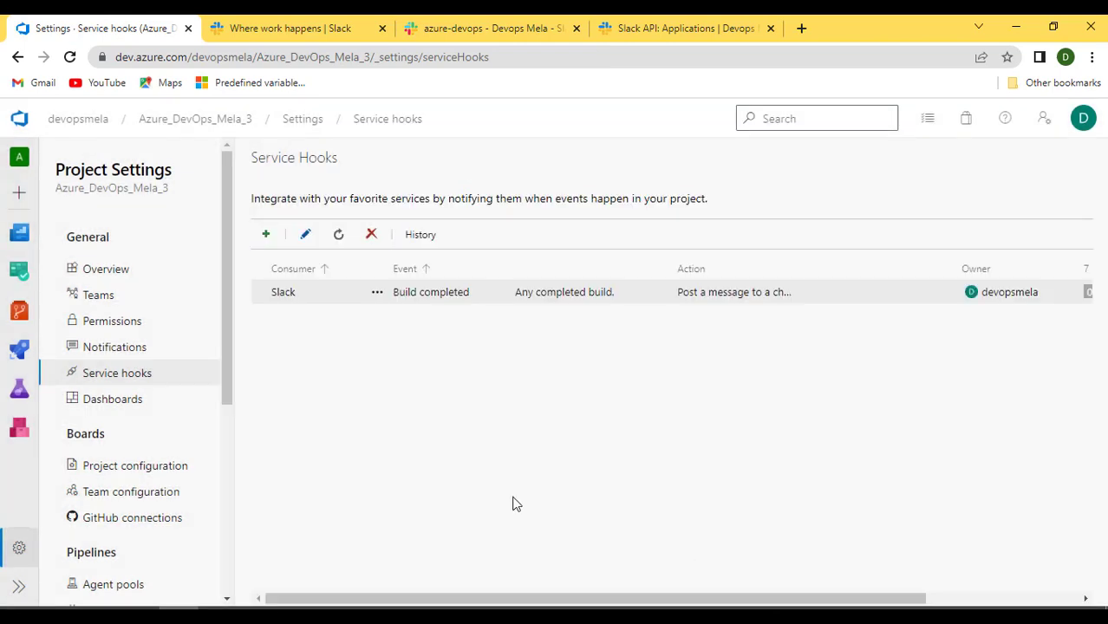
pyautogui.click(15, 356)
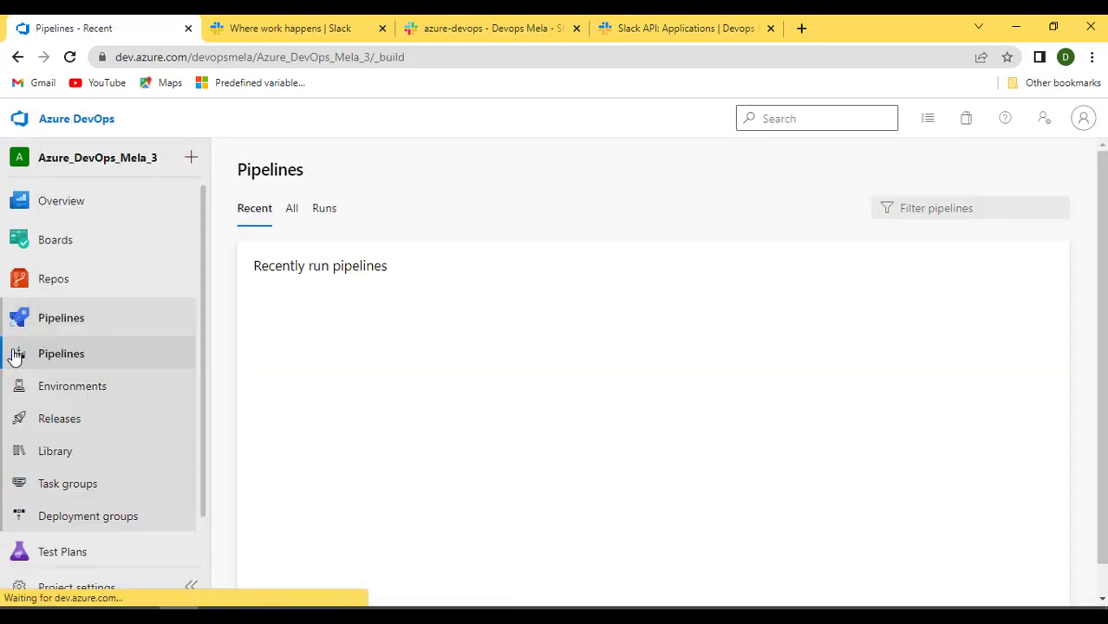
pyautogui.scroll(-1, 451, 483)
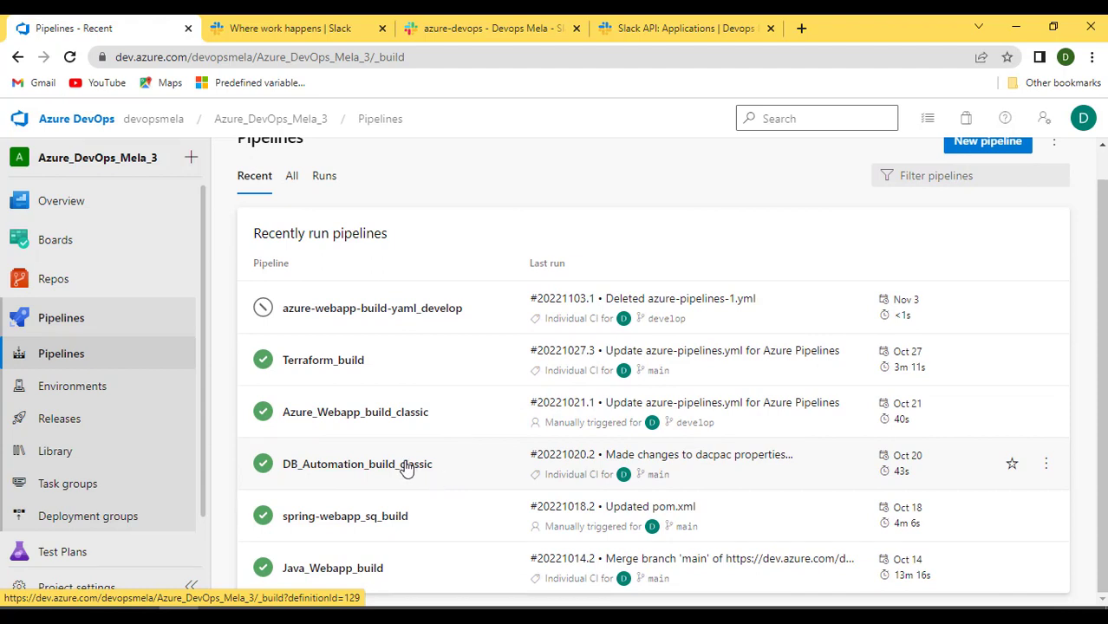
# Run the Azure_Webapp_build_classic pipeline manually and follow the progress of Agent job 1 in its log
pyautogui.click(370, 419)
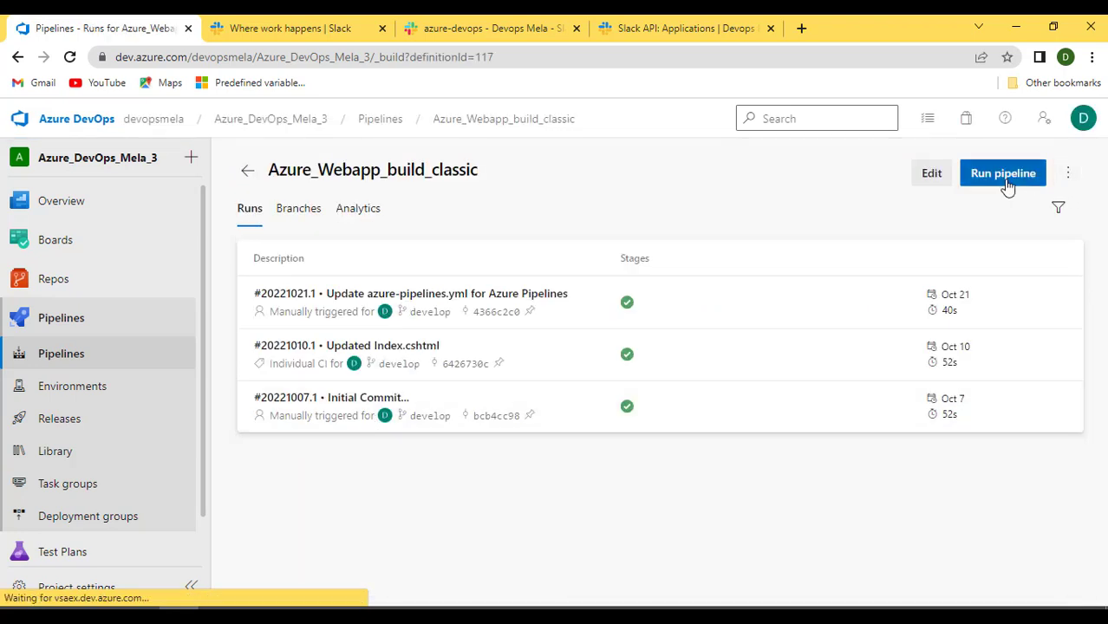
pyautogui.click(1006, 180)
pyautogui.click(1062, 569)
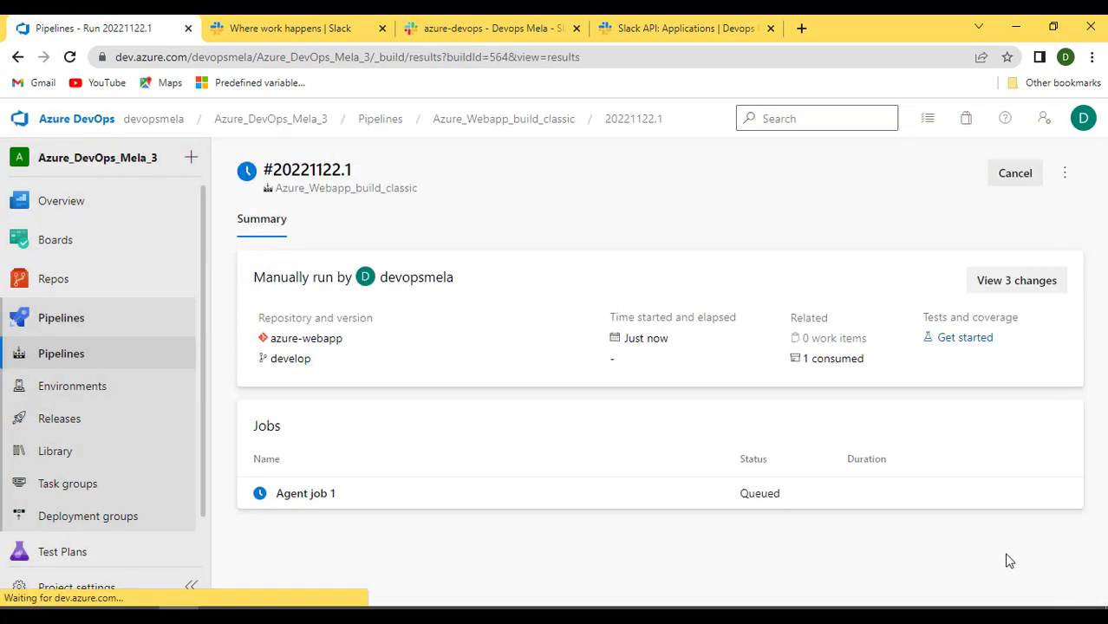
pyautogui.click(282, 495)
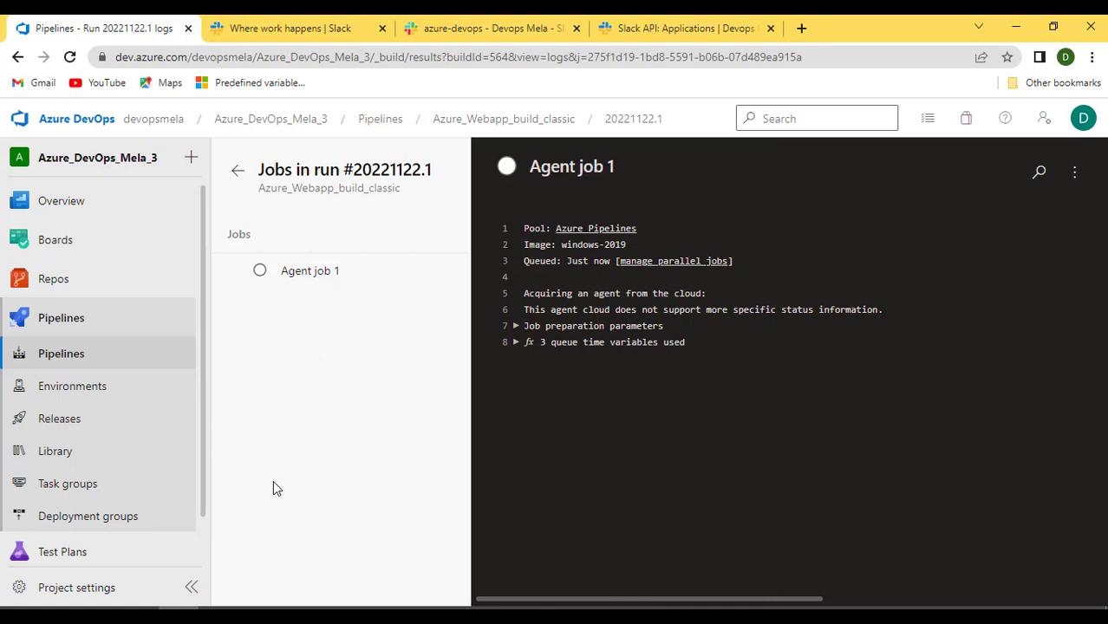
pyautogui.click(70, 57)
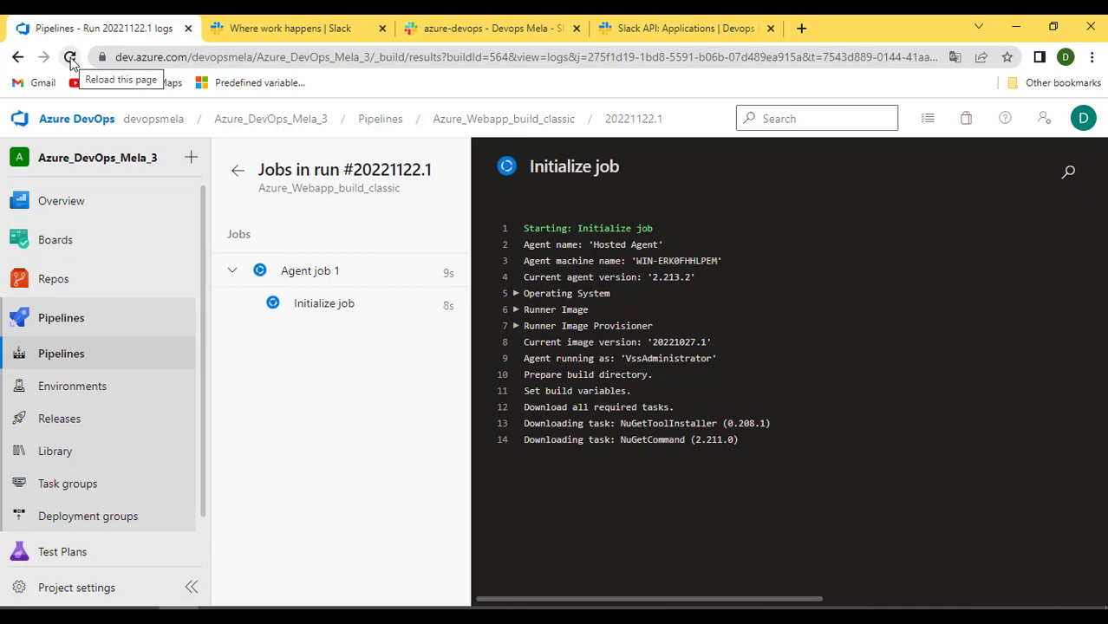
pyautogui.click(70, 58)
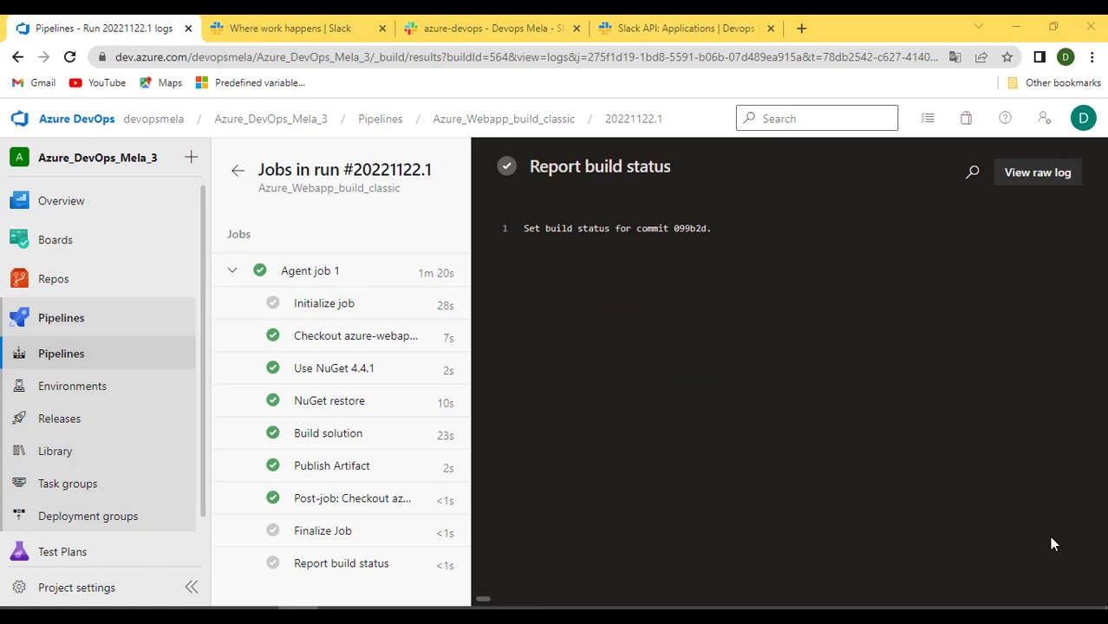
# Check the new build notification in Slack's azure-devops channel, comparing its build number with the pipeline run and reviewing its duration
pyautogui.click(476, 29)
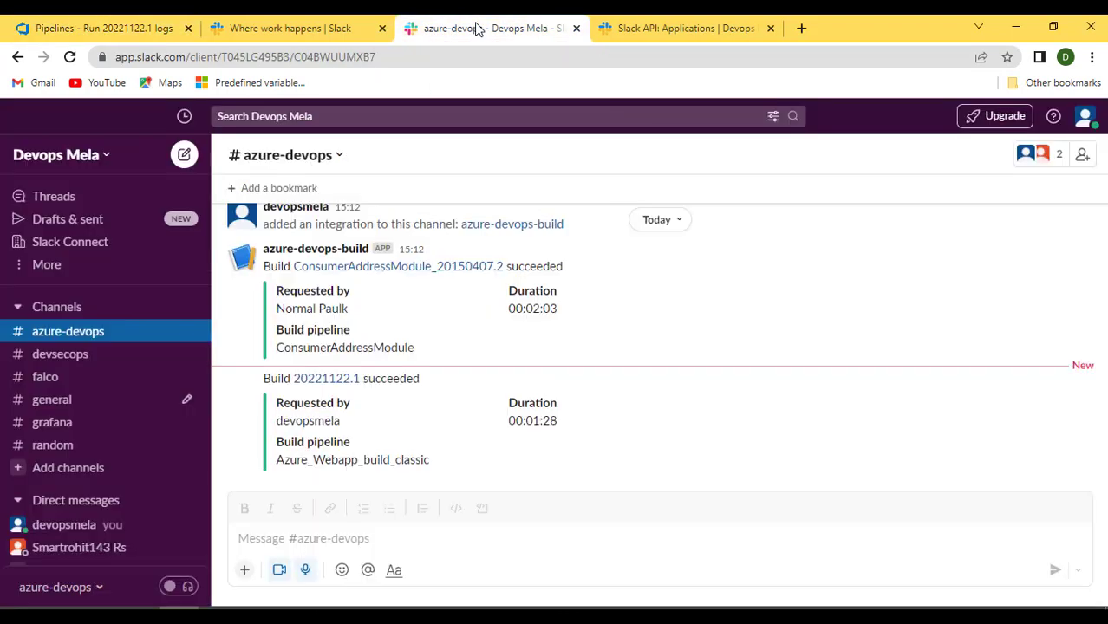
pyautogui.moveTo(462, 468); pyautogui.dragTo(270, 385)
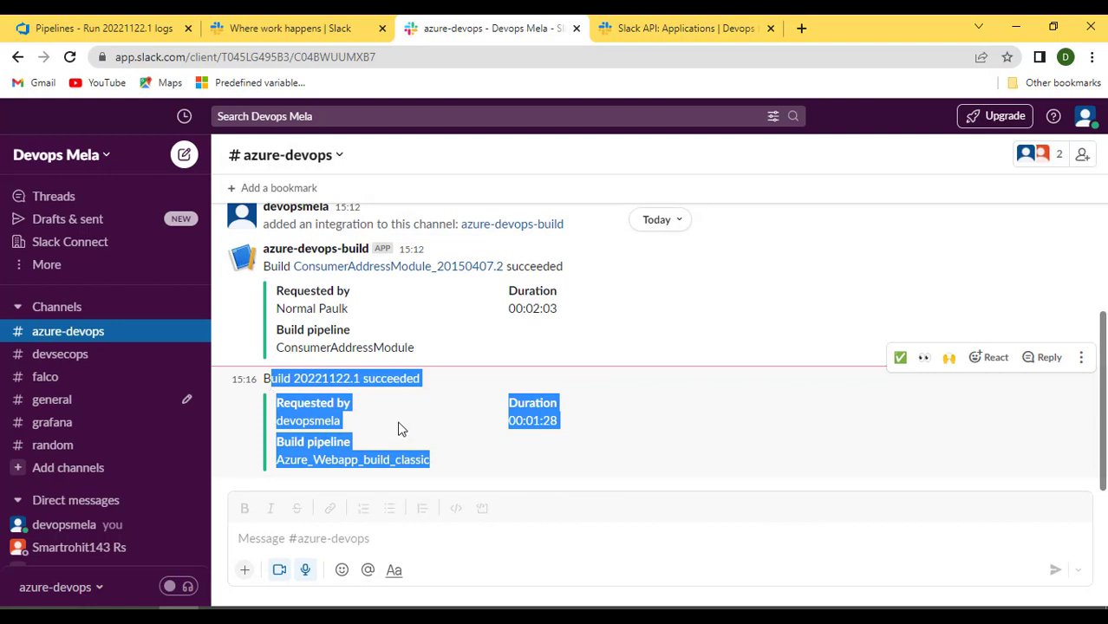
pyautogui.click(354, 418)
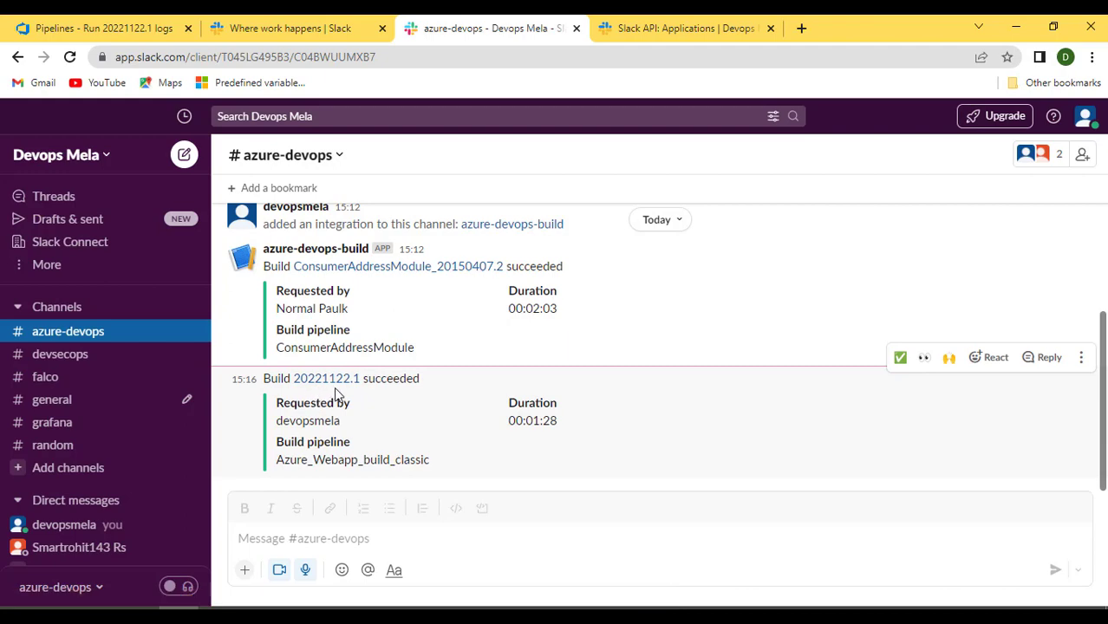
pyautogui.click(355, 381)
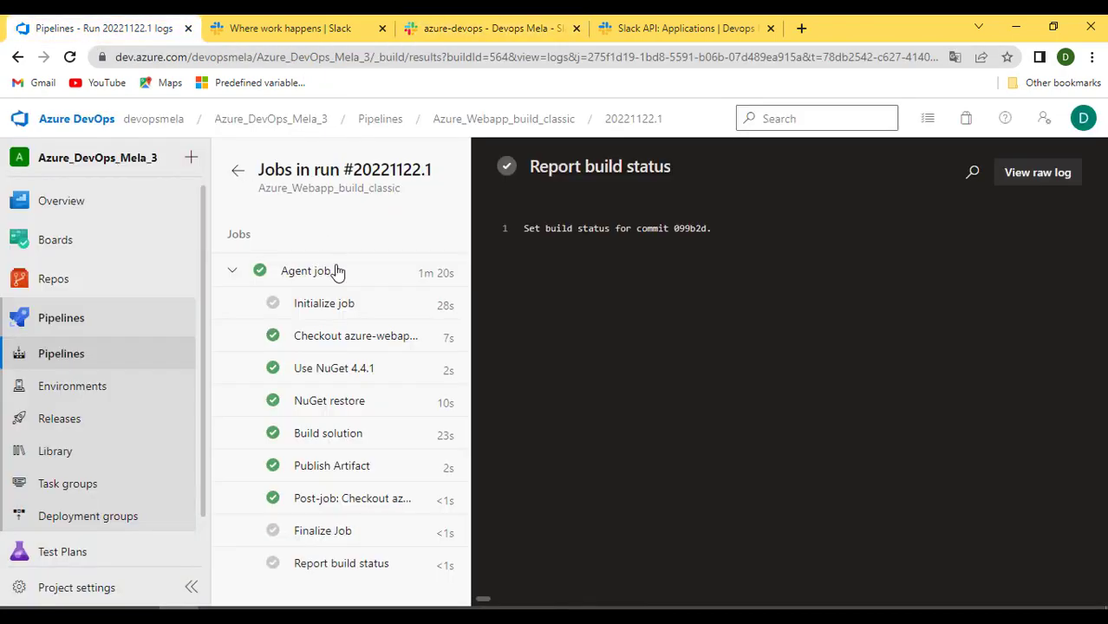
pyautogui.moveTo(351, 170); pyautogui.dragTo(431, 174)
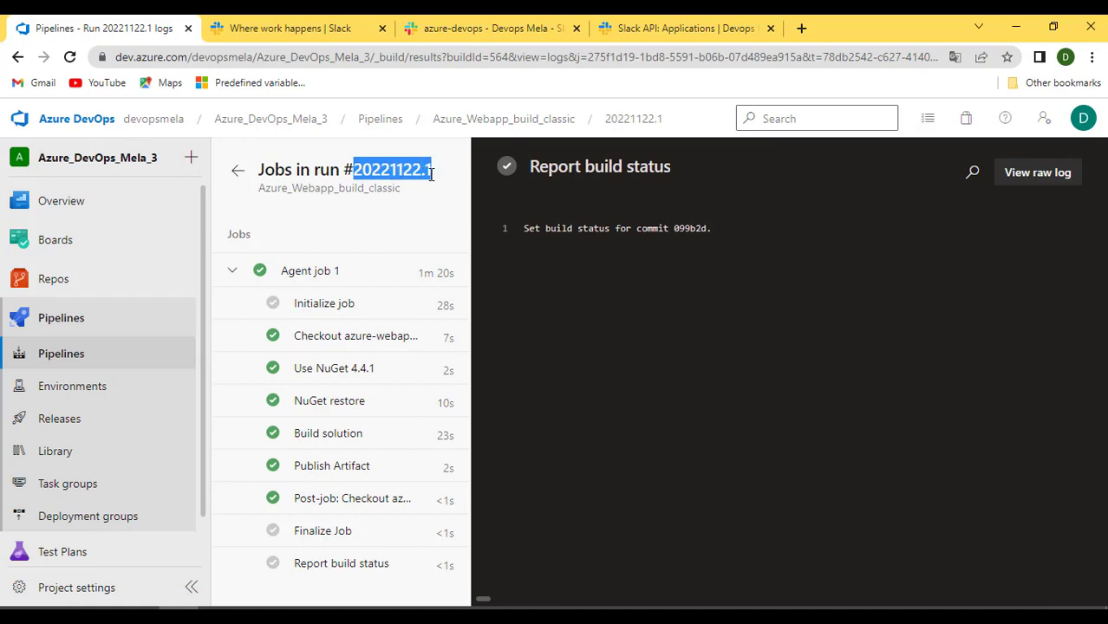
pyautogui.click(618, 408)
pyautogui.click(477, 38)
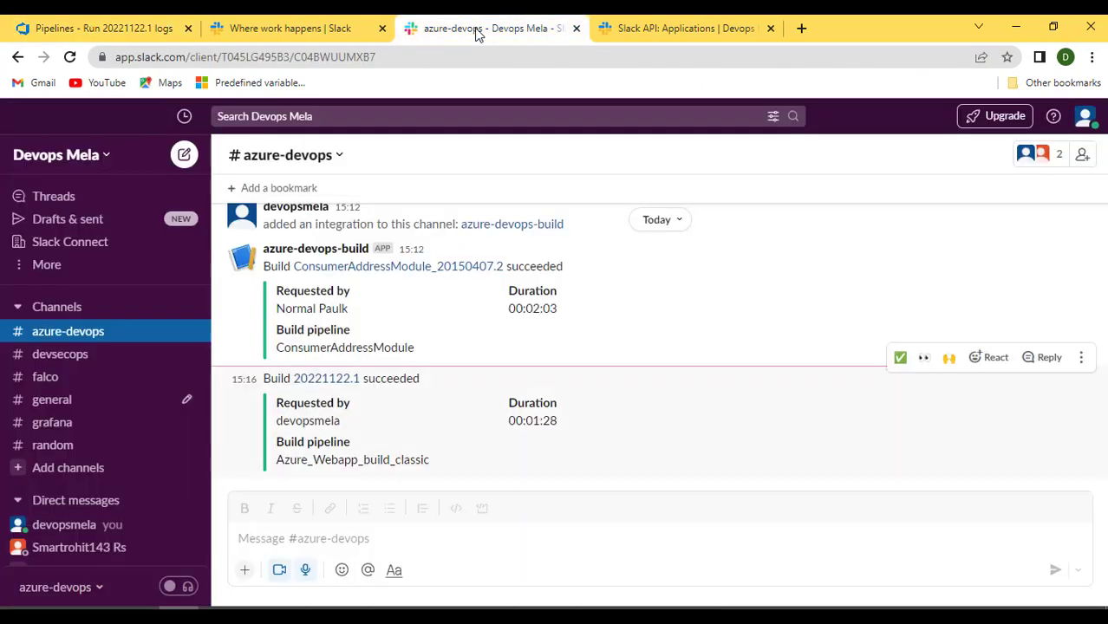
pyautogui.moveTo(436, 382); pyautogui.dragTo(269, 373)
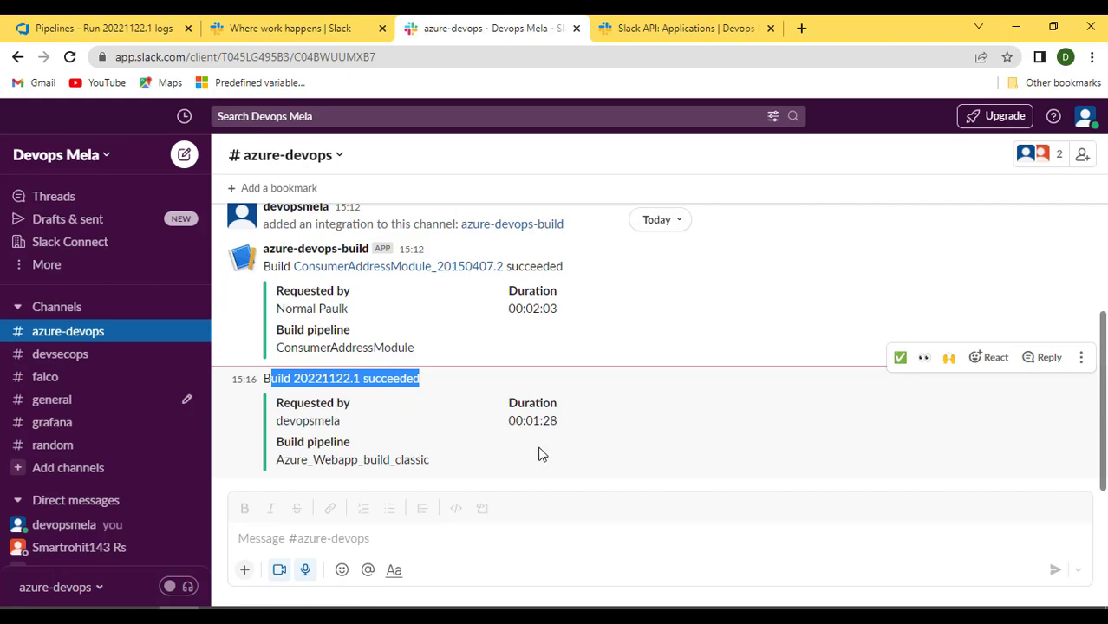
pyautogui.moveTo(502, 428); pyautogui.dragTo(566, 431)
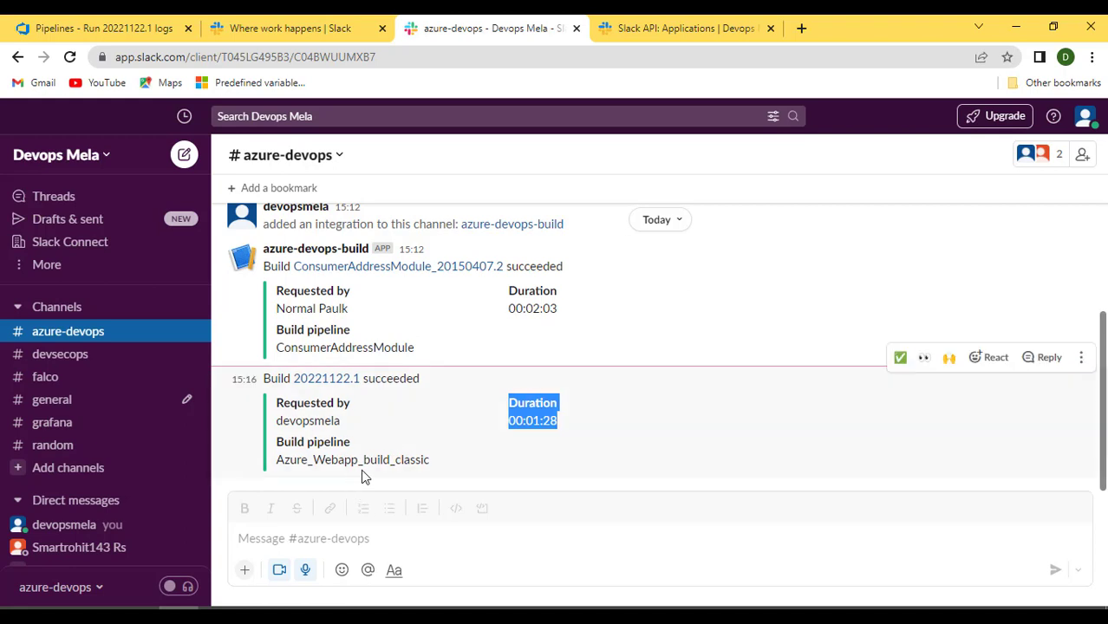
# Return to Azure DevOps and review the run's pipeline name, summary and Agent job 1 details against the Slack notification
pyautogui.click(101, 29)
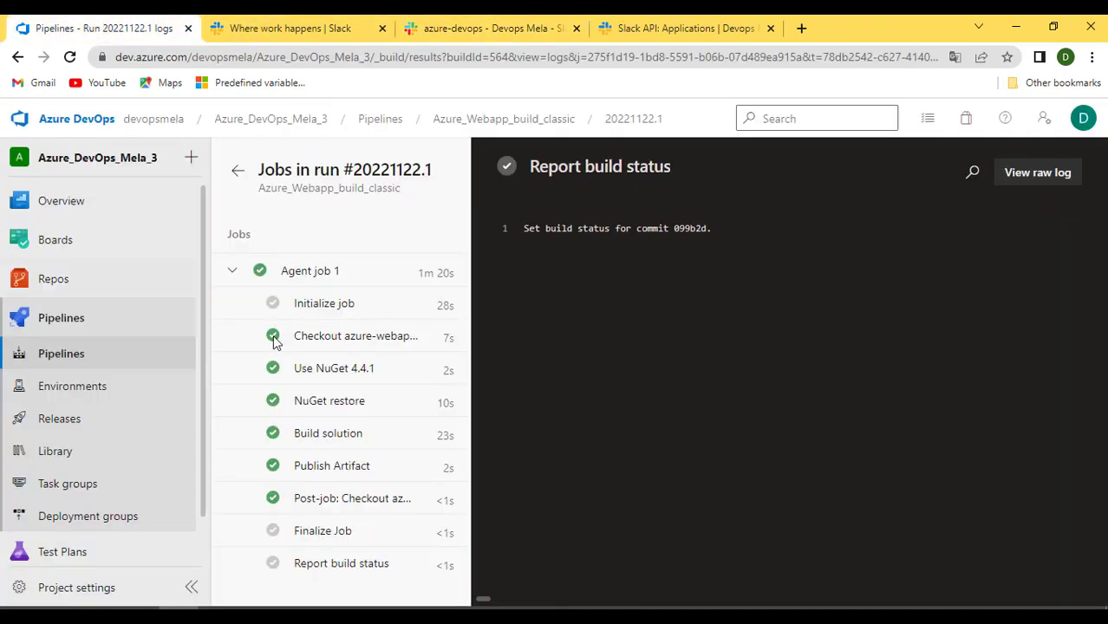
pyautogui.moveTo(254, 195); pyautogui.dragTo(383, 193)
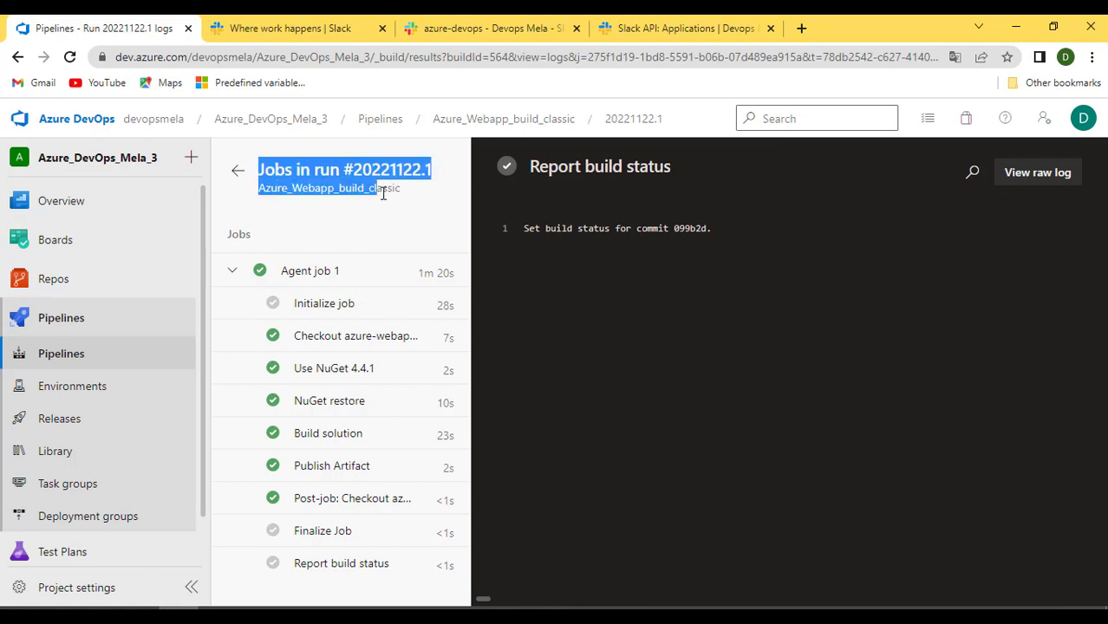
pyautogui.click(238, 169)
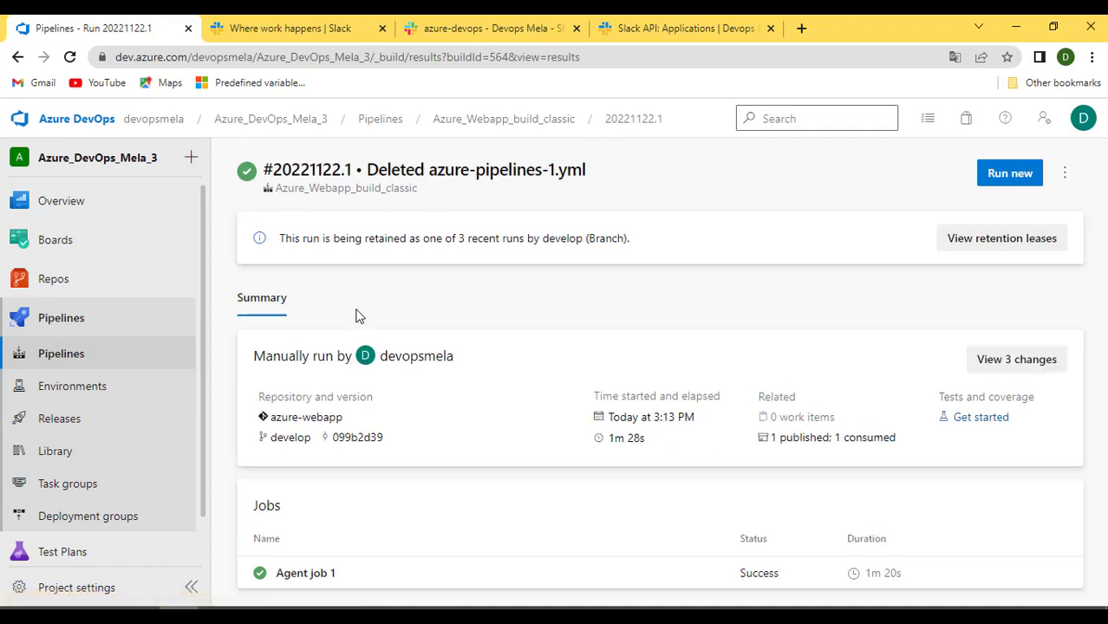
pyautogui.click(308, 574)
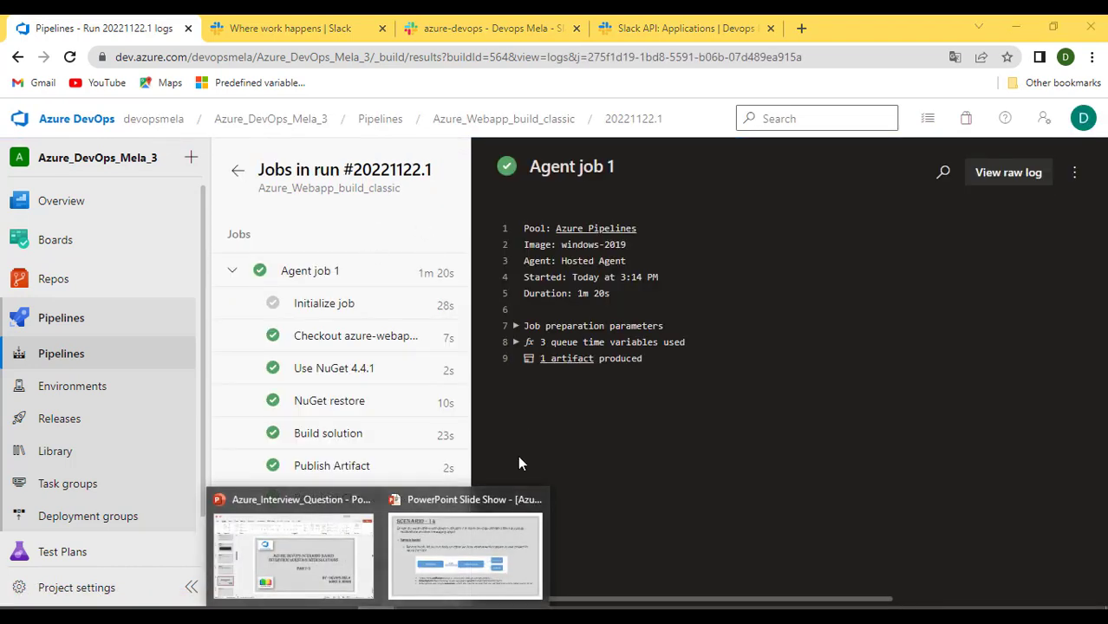
pyautogui.click(497, 562)
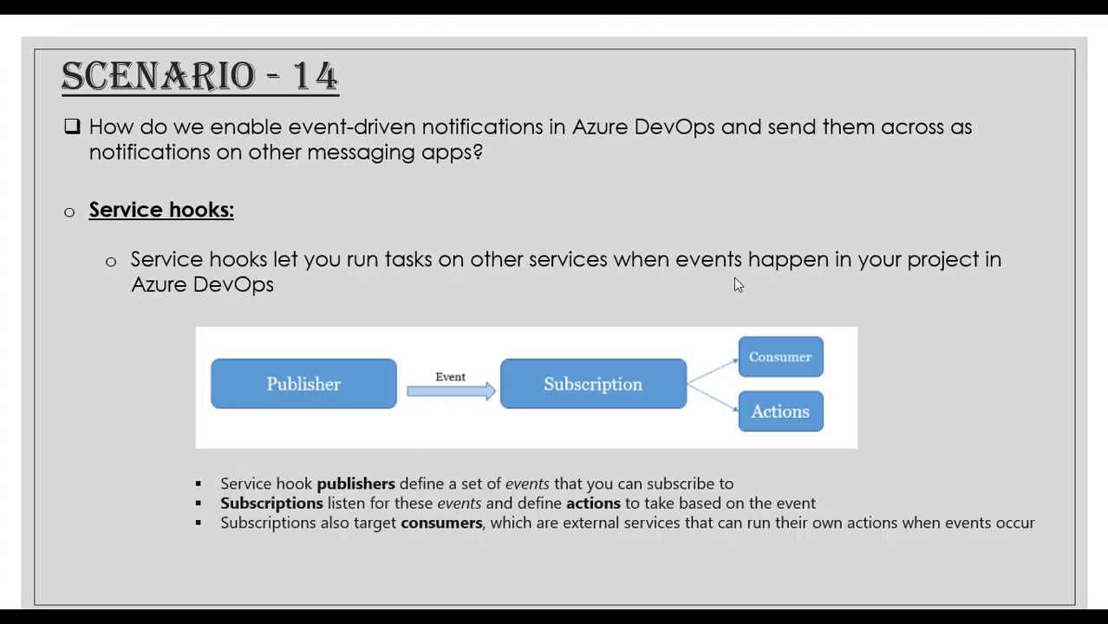
pyautogui.press('Right')
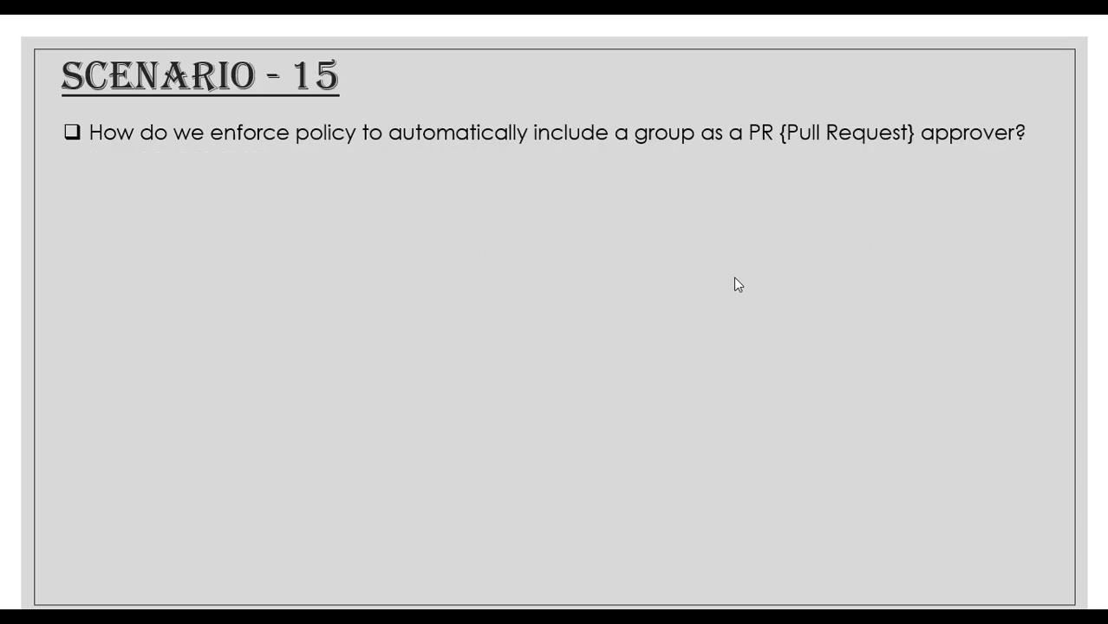